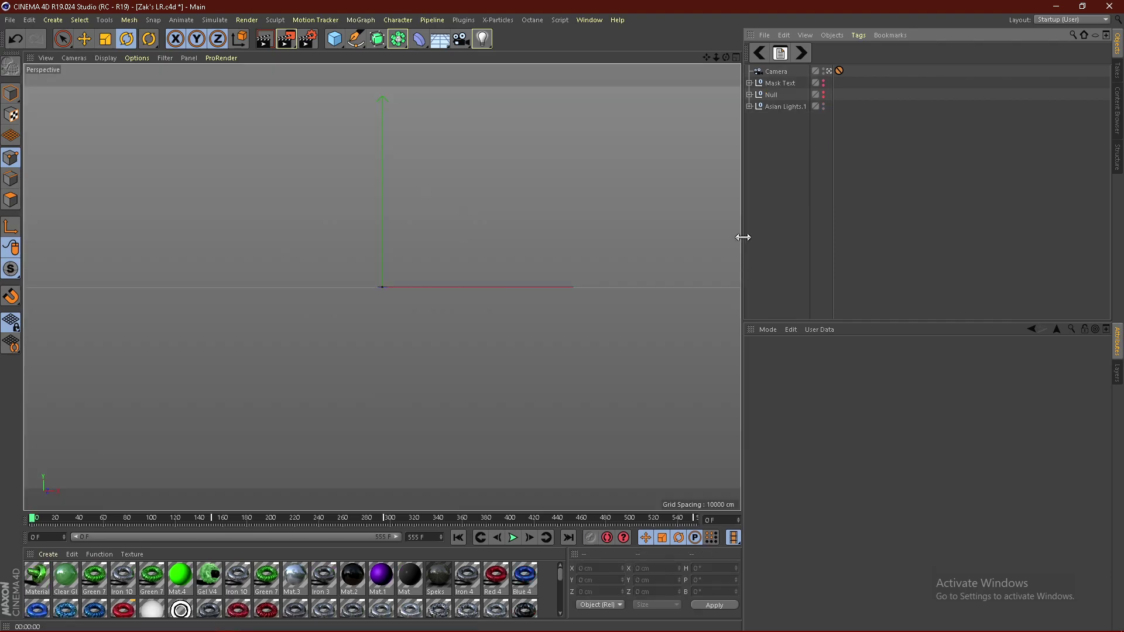
- Add a MoText object reading TEXT and set its alignment to Middle
{"action": "left_click", "coordinate": [360, 19]}
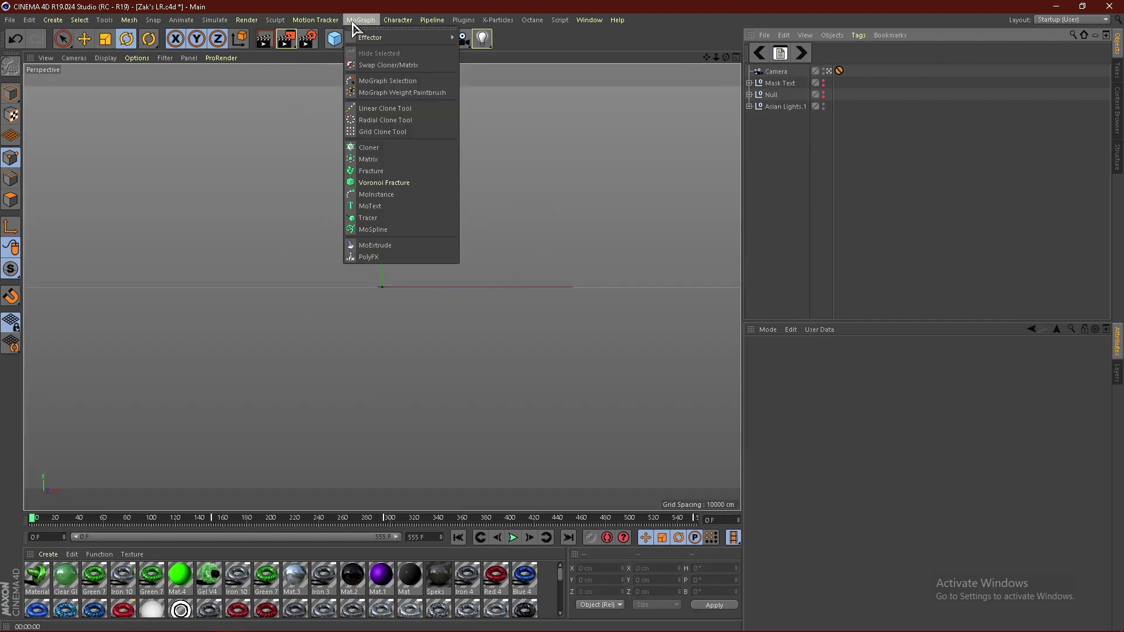
{"action": "left_click", "coordinate": [370, 207]}
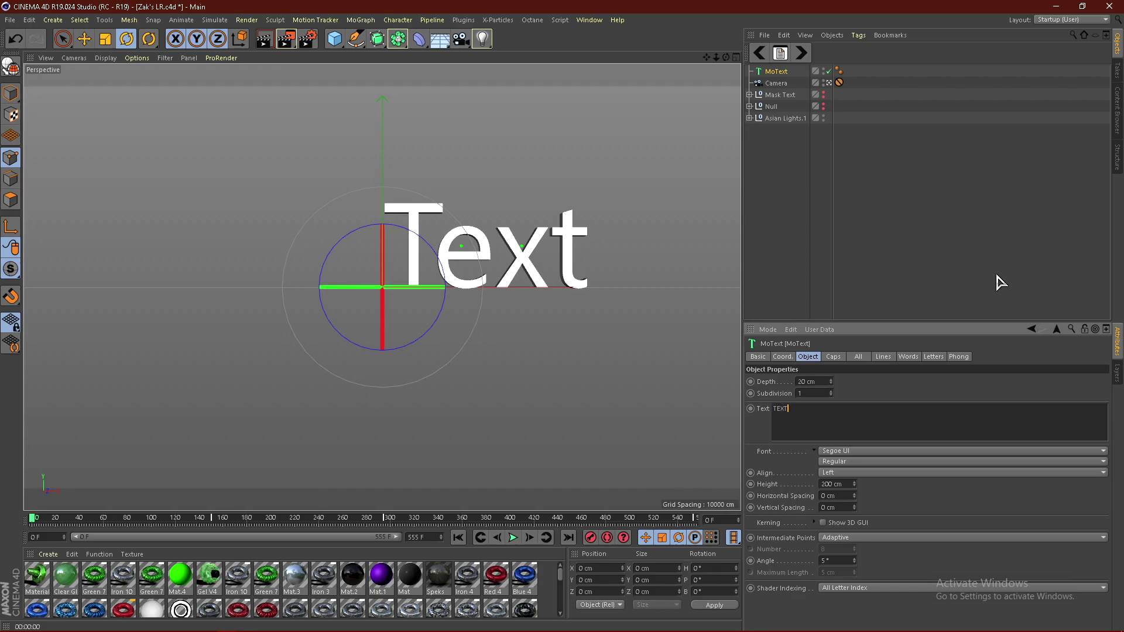
{"action": "left_click", "coordinate": [834, 473]}
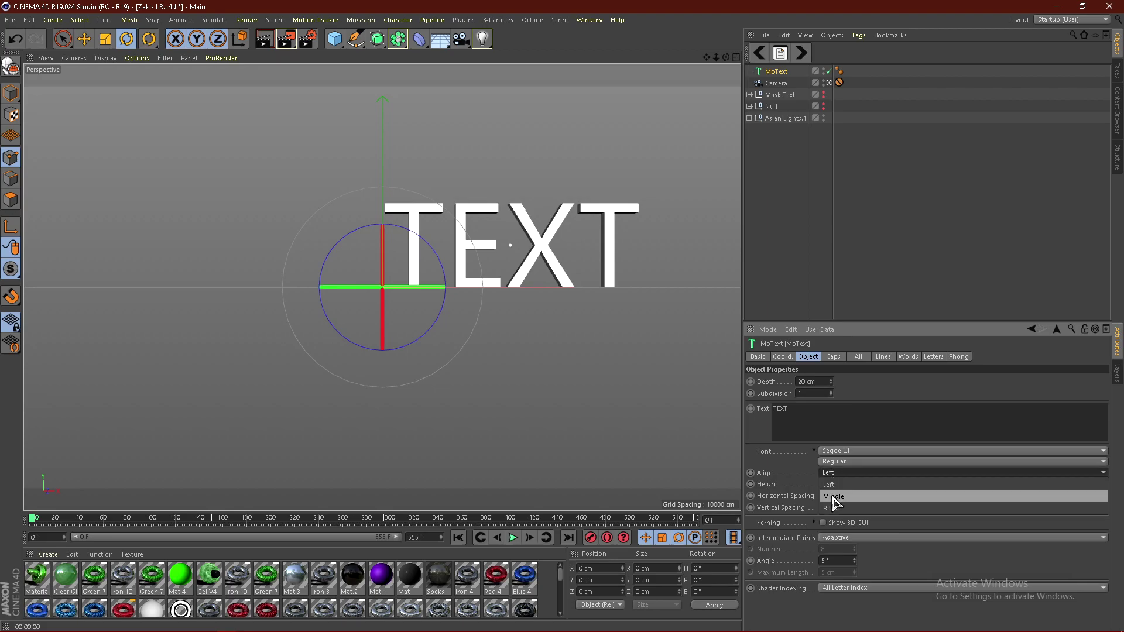
{"action": "left_click", "coordinate": [831, 495]}
{"action": "left_click", "coordinate": [804, 408]}
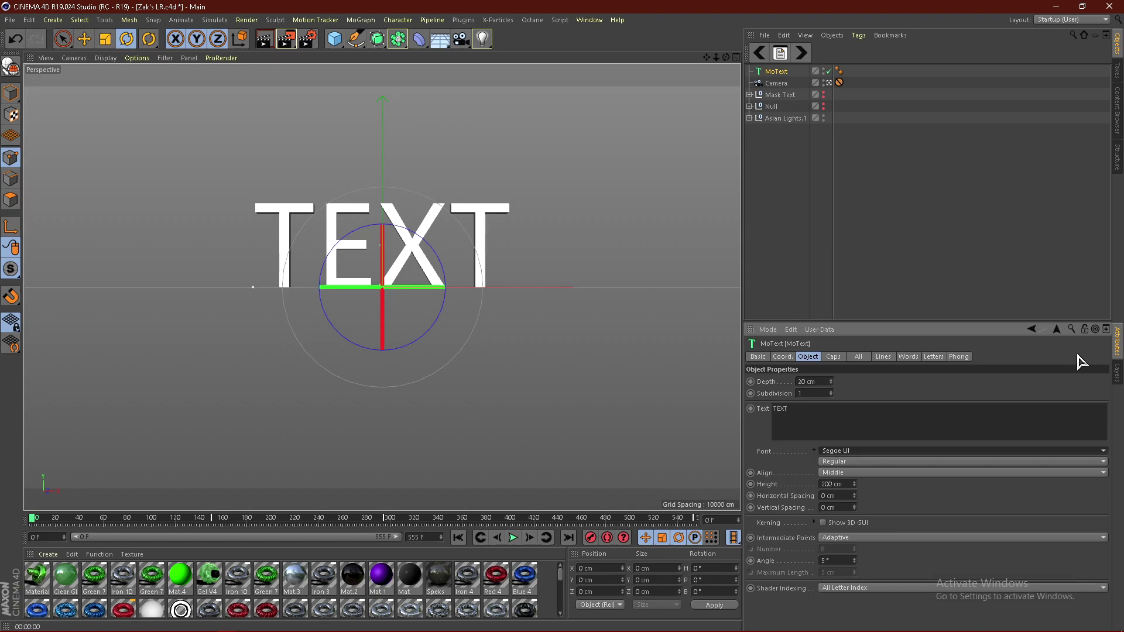
- Set the text's font to Cunia and give its start and end fillet caps with 10 steps and a 2 cm radius
{"action": "left_click", "coordinate": [826, 452]}
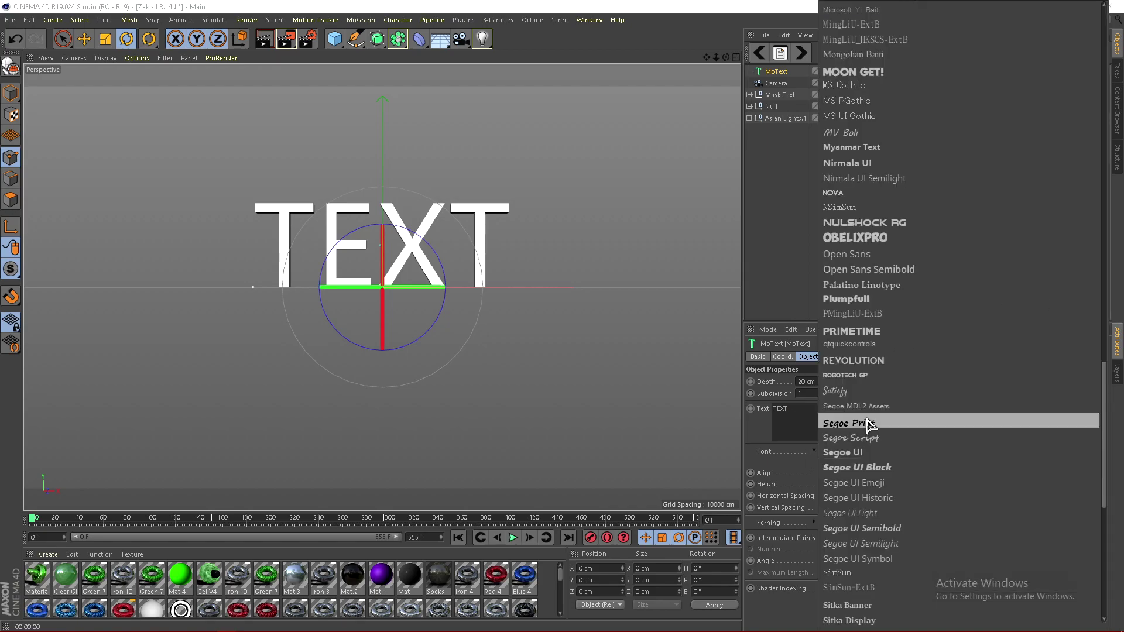
{"action": "scroll", "coordinate": [919, 304], "scroll_direction": "up", "scroll_amount": 10}
{"action": "scroll", "coordinate": [912, 287], "scroll_direction": "up", "scroll_amount": 6}
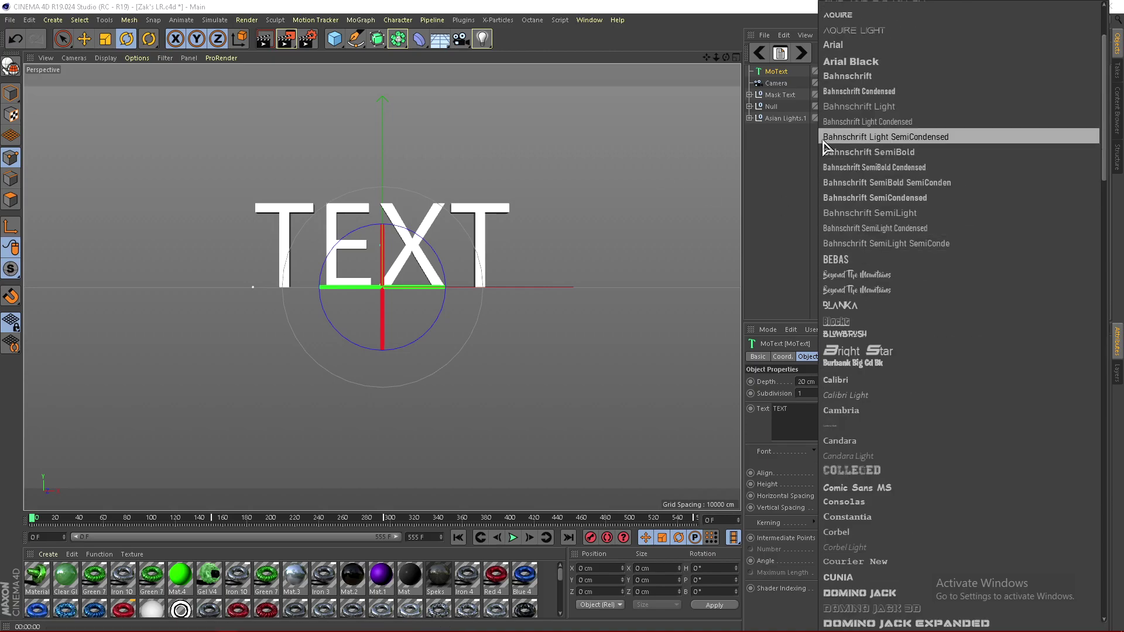
{"action": "scroll", "coordinate": [851, 234], "scroll_direction": "down", "scroll_amount": 3}
{"action": "scroll", "coordinate": [855, 334], "scroll_direction": "down", "scroll_amount": 3}
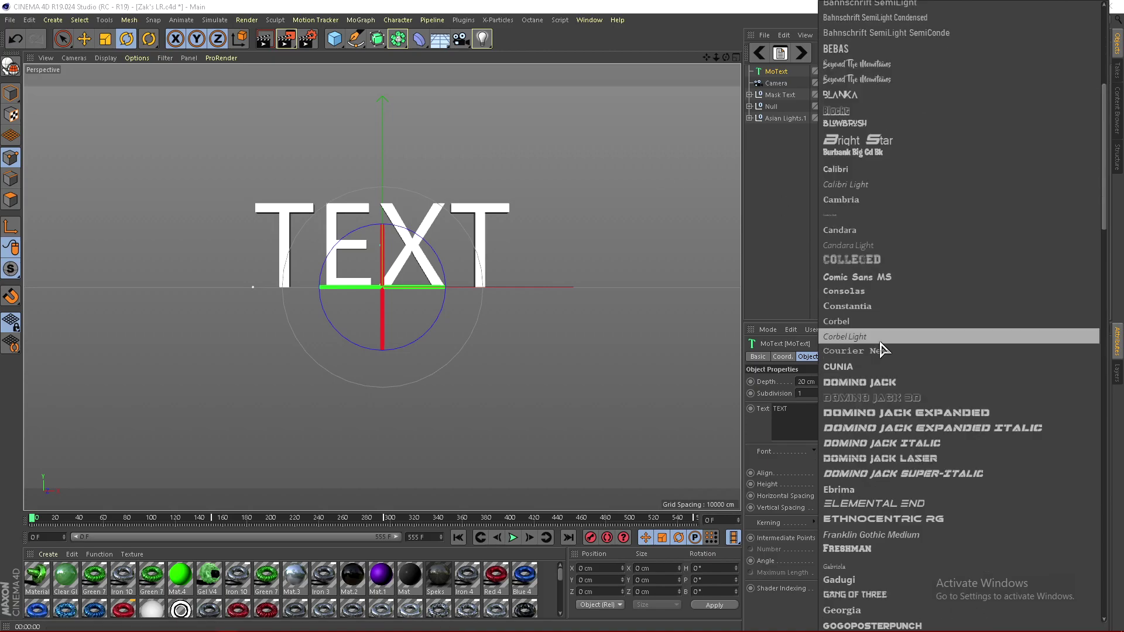
{"action": "left_click", "coordinate": [854, 366]}
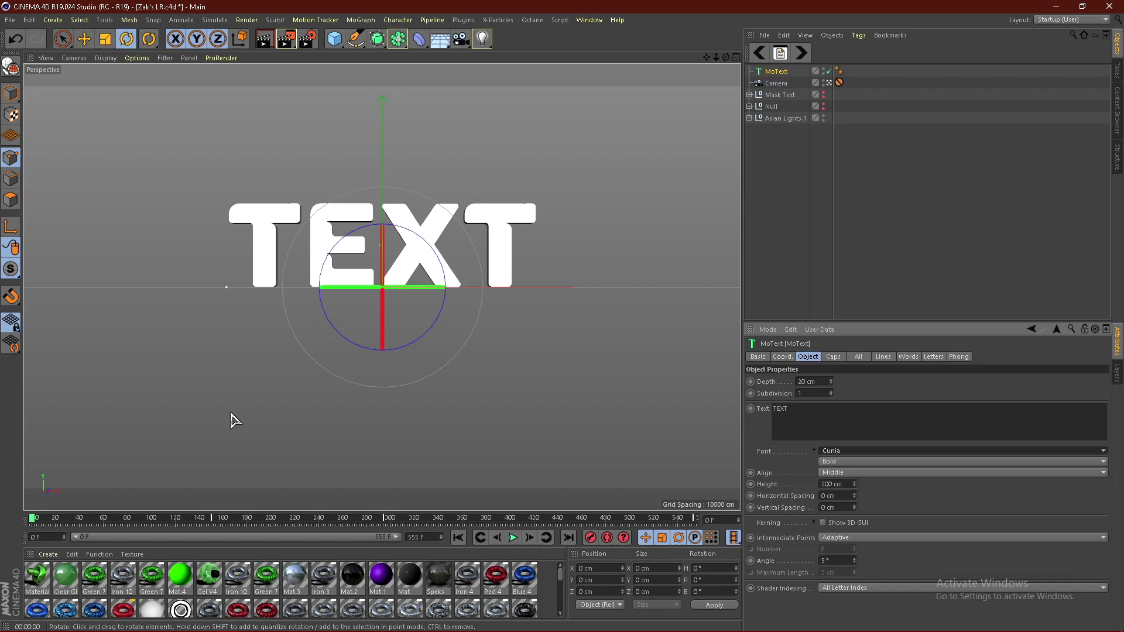
{"action": "left_click", "coordinate": [833, 356]}
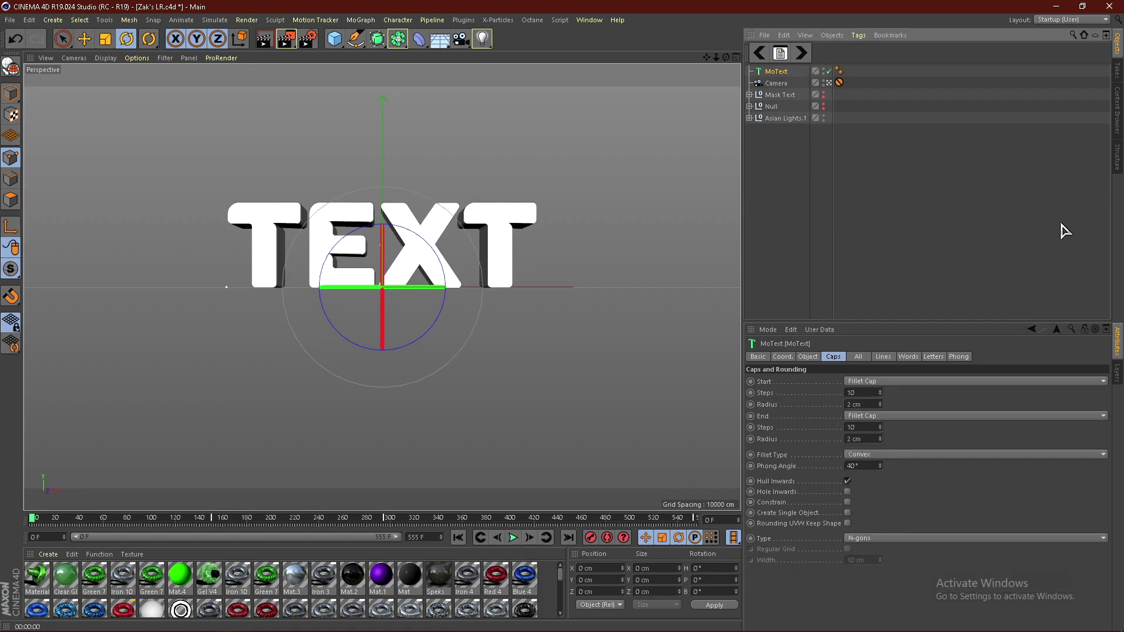
- Duplicate the MoText as a backup named bak at the end of the object list, then hide and disable it
{"action": "key", "text": "ctrl+v"}
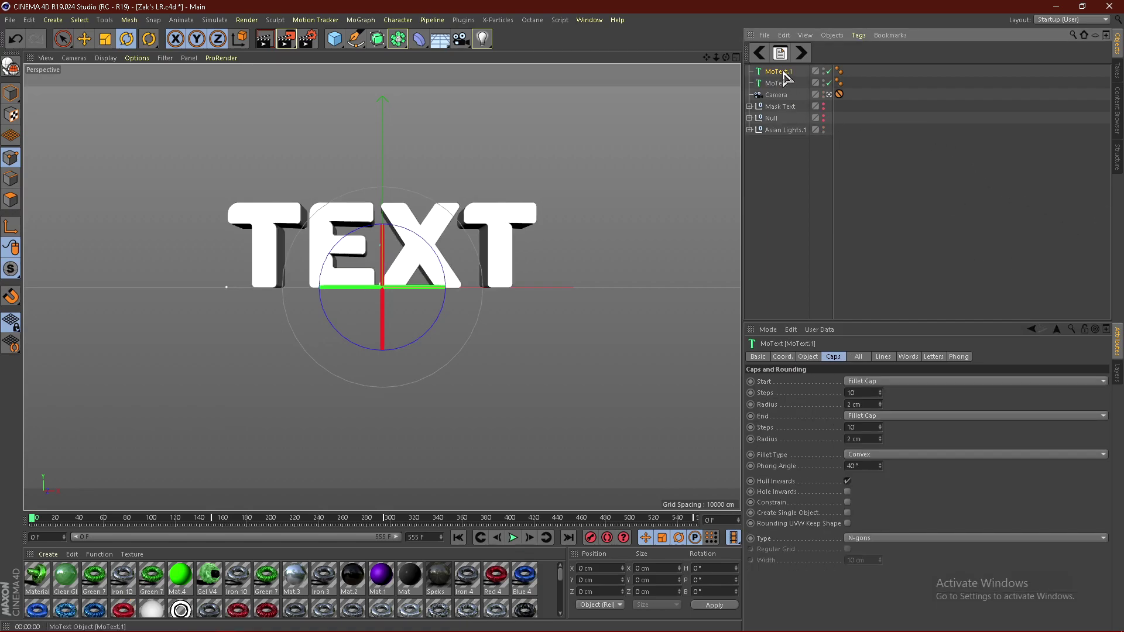
{"action": "double_click", "coordinate": [779, 130]}
{"action": "type", "text": "bak"}
{"action": "key", "text": "Return"}
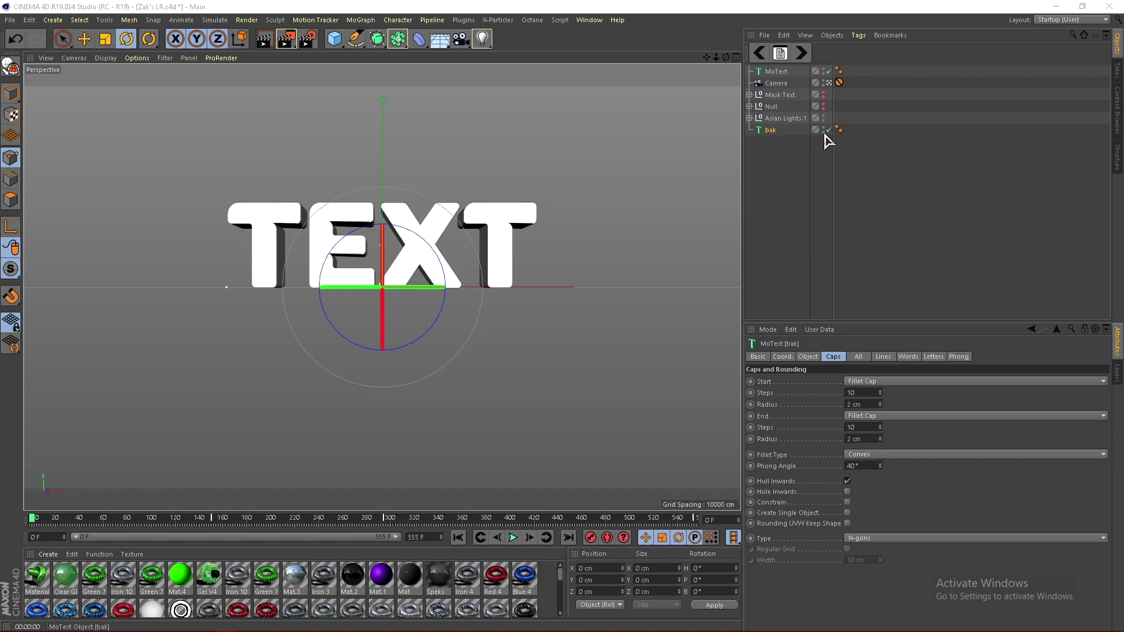
{"action": "left_click", "coordinate": [825, 141]}
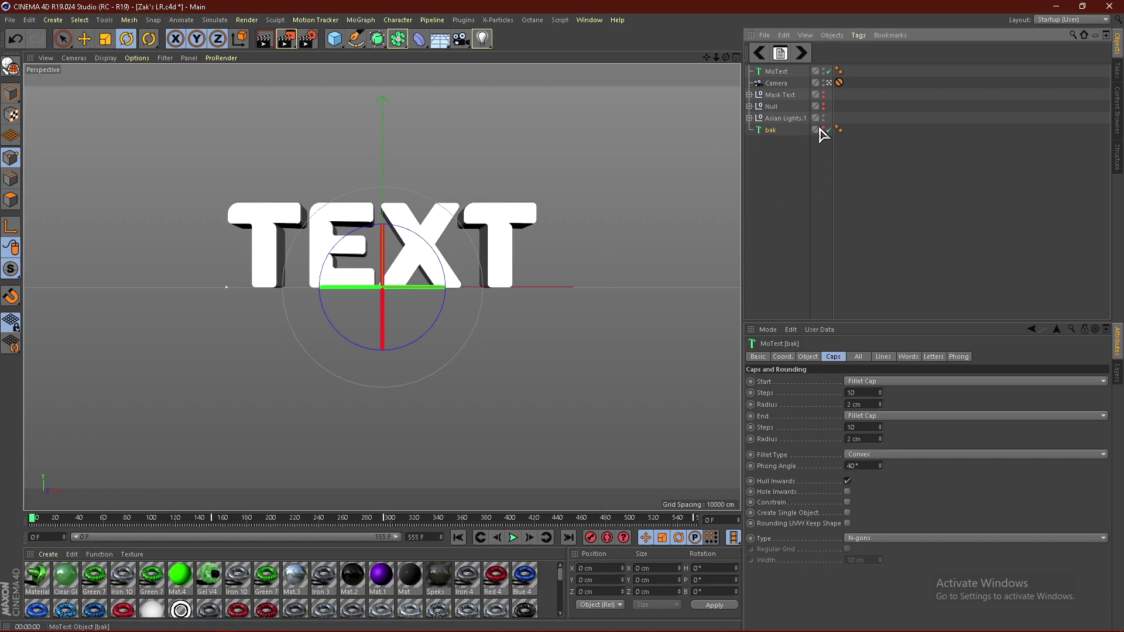
{"action": "left_click", "coordinate": [829, 130]}
- Make the original MoText editable and expand its hierarchy down to the spline inside each letter's Extrude object
{"action": "left_click", "coordinate": [775, 71]}
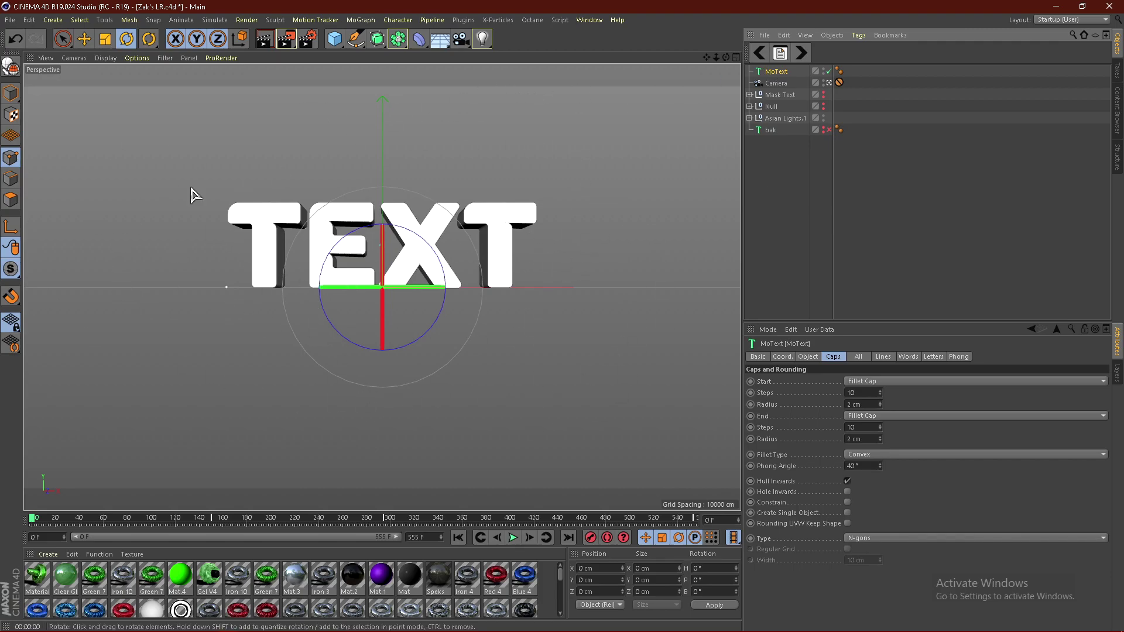
{"action": "key", "text": "c"}
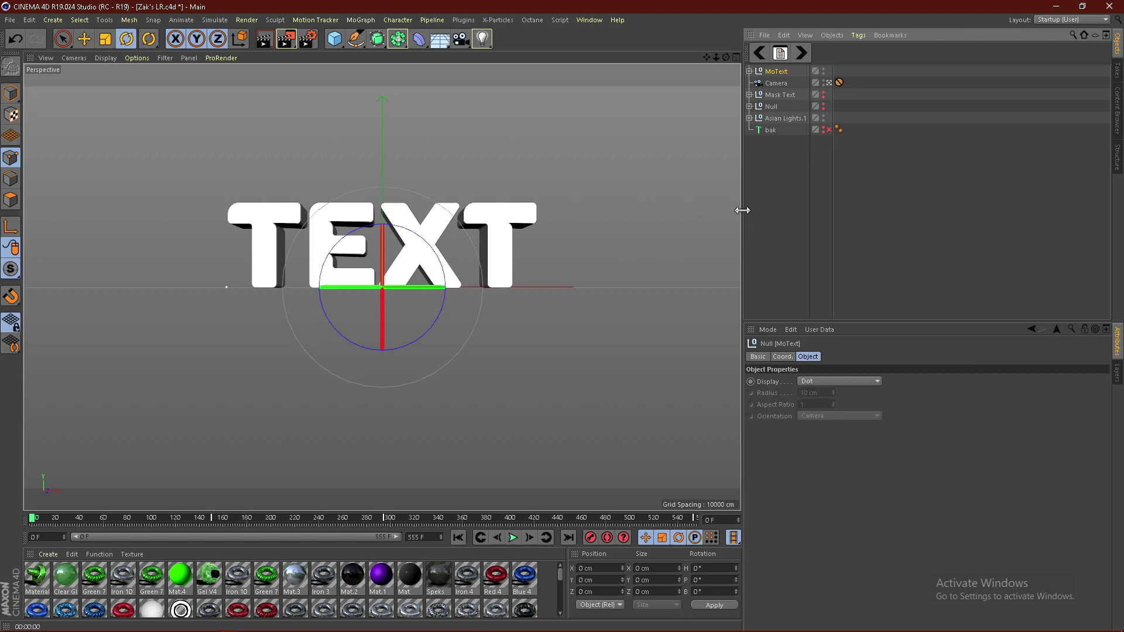
{"action": "left_click", "coordinate": [750, 71]}
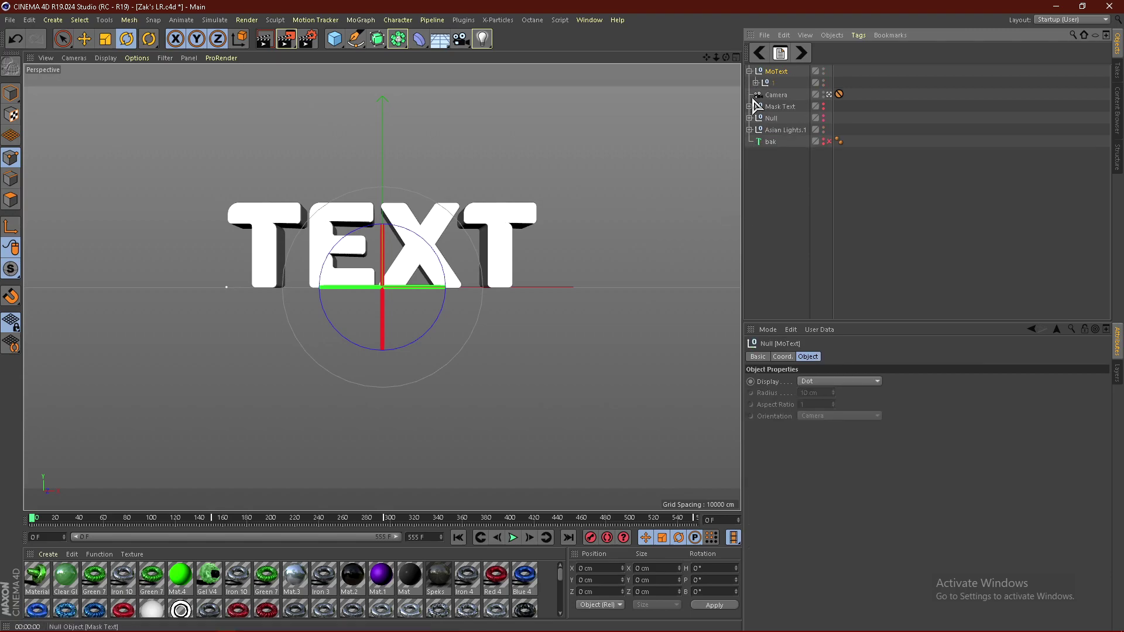
{"action": "left_click", "coordinate": [756, 83]}
{"action": "left_click", "coordinate": [762, 95]}
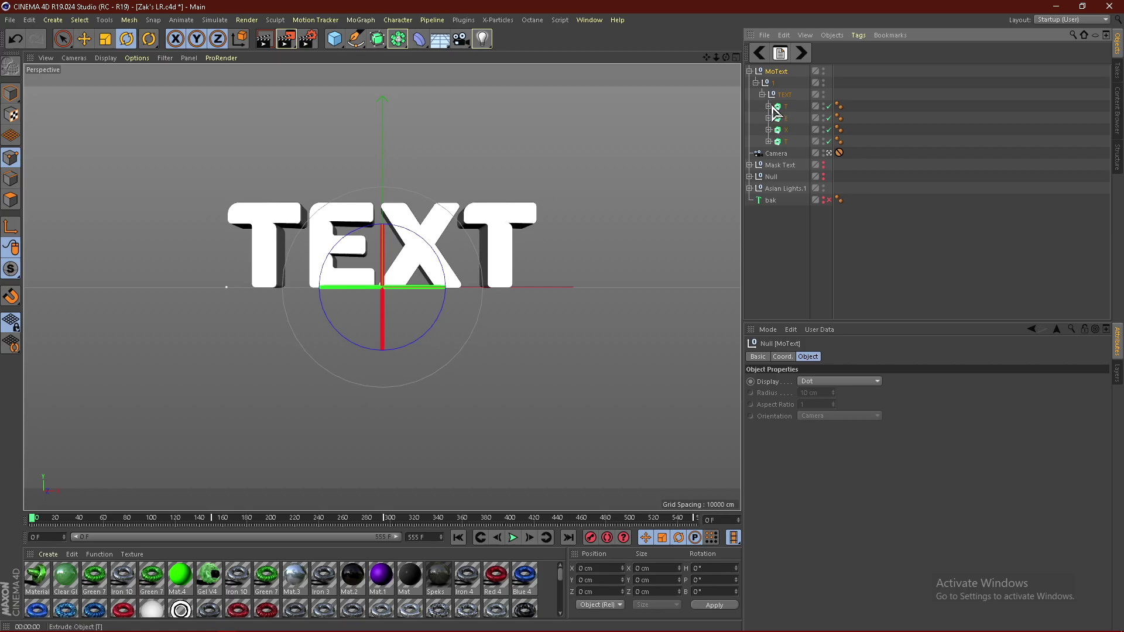
{"action": "left_click", "coordinate": [769, 106]}
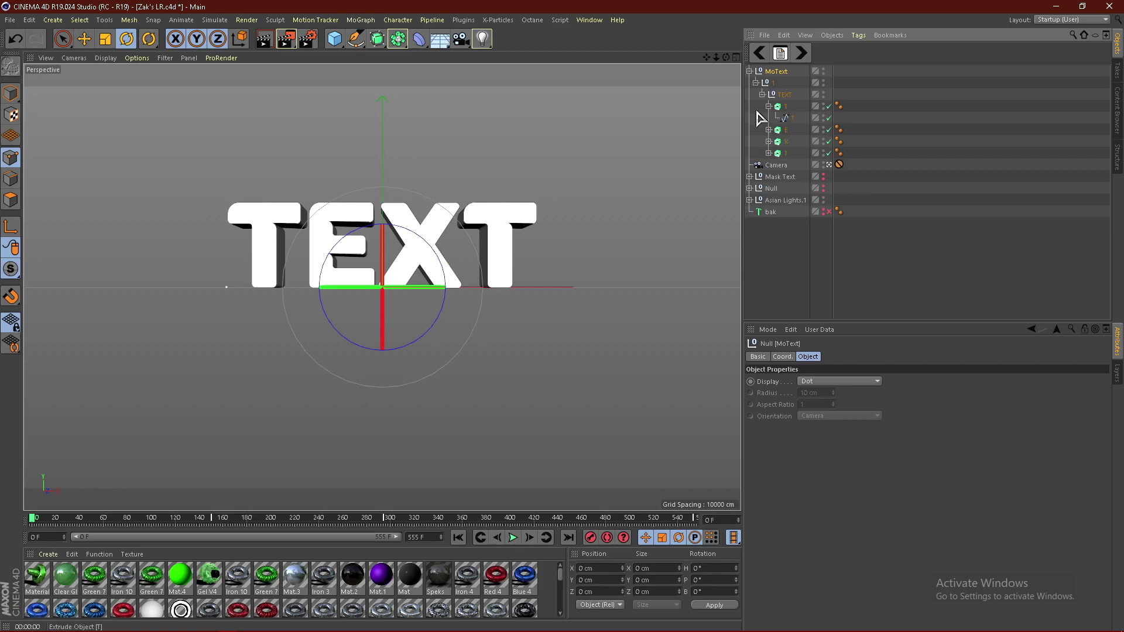
{"action": "left_click", "coordinate": [782, 107]}
{"action": "left_click", "coordinate": [769, 130]}
{"action": "left_click", "coordinate": [769, 153]}
{"action": "left_click", "coordinate": [769, 176]}
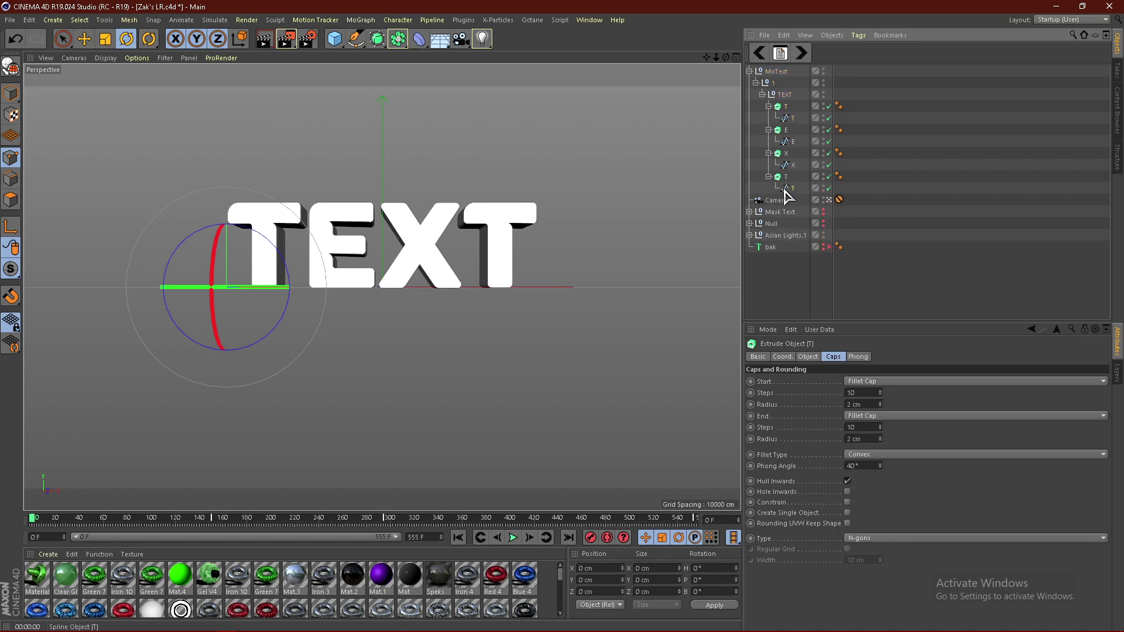
- Move the four letter splines T, E, X and T out of their Extrude objects to the start of the object hierarchy
{"action": "left_click", "coordinate": [788, 188]}
{"action": "left_click", "coordinate": [792, 165], "text": "ctrl"}
{"action": "left_click", "coordinate": [790, 141], "text": "ctrl"}
{"action": "left_click", "coordinate": [792, 119], "text": "ctrl"}
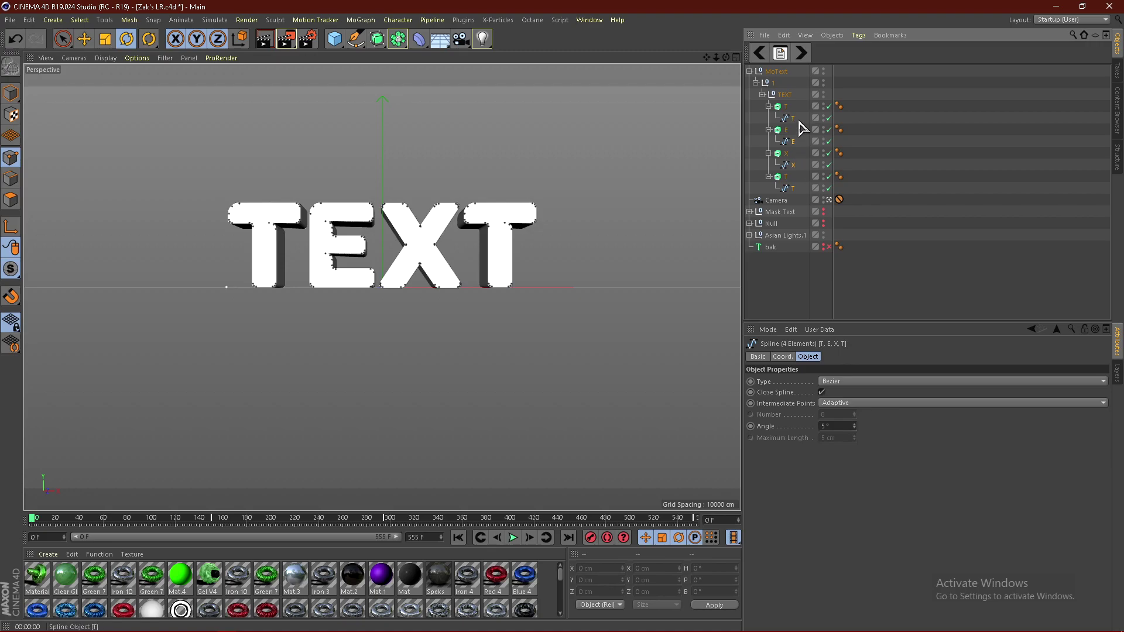
{"action": "left_click", "coordinate": [790, 189]}
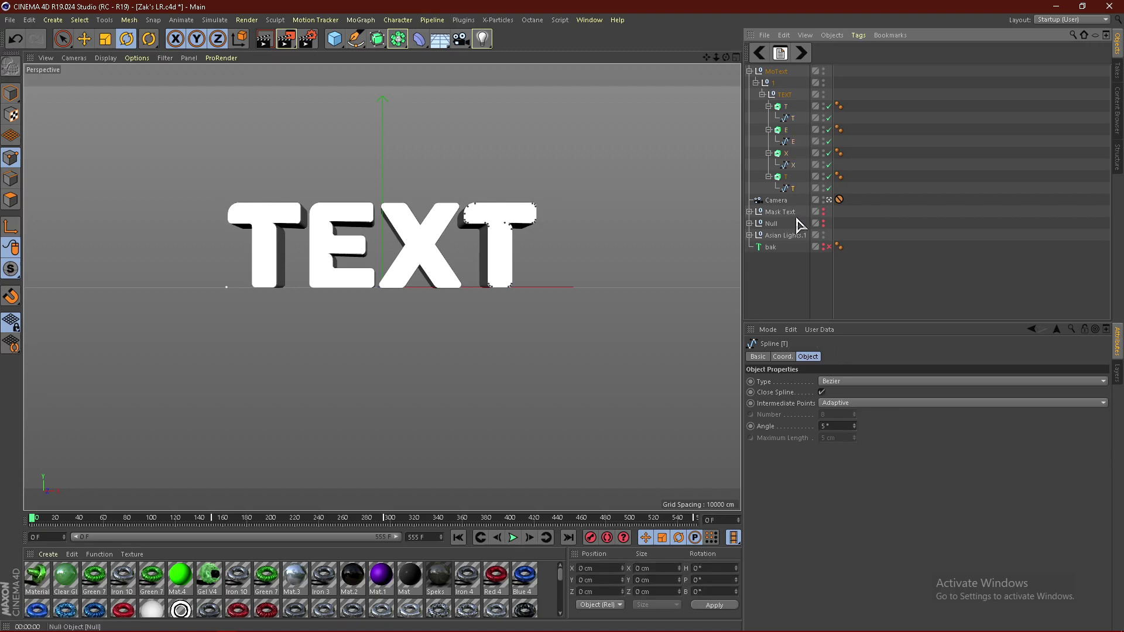
{"action": "left_click", "coordinate": [796, 166], "text": "ctrl"}
{"action": "left_click", "coordinate": [794, 142], "text": "ctrl"}
{"action": "left_click", "coordinate": [793, 120], "text": "ctrl"}
{"action": "left_click_drag", "start_coordinate": [788, 185], "coordinate": [786, 65]}
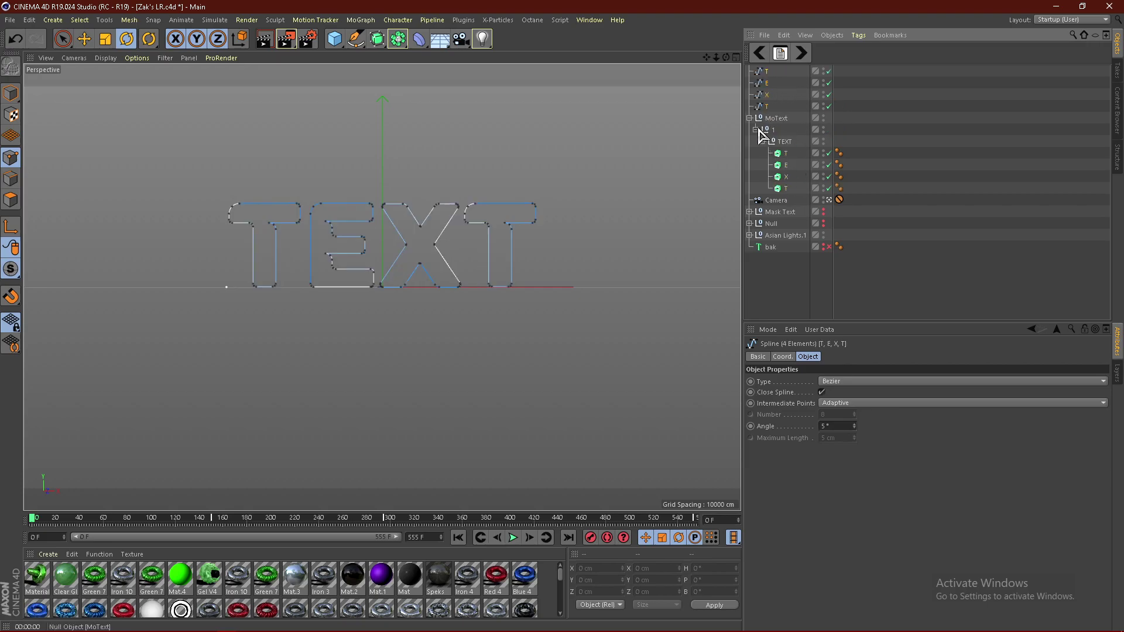
- Delete the leftover MoText null together with its empty Extrude objects
{"action": "left_click", "coordinate": [749, 118]}
{"action": "left_click", "coordinate": [774, 118]}
{"action": "key", "text": "Delete"}
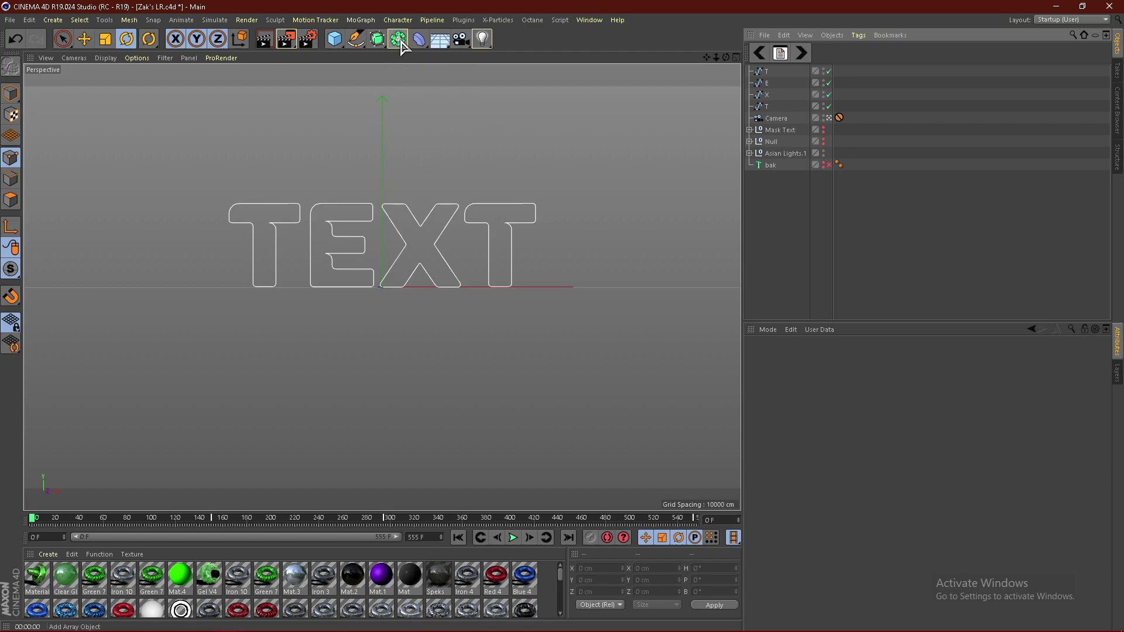
- Add a Spline Mask object and duplicate it three times, making one mask per letter
{"action": "left_click_drag", "start_coordinate": [398, 39], "coordinate": [449, 84]}
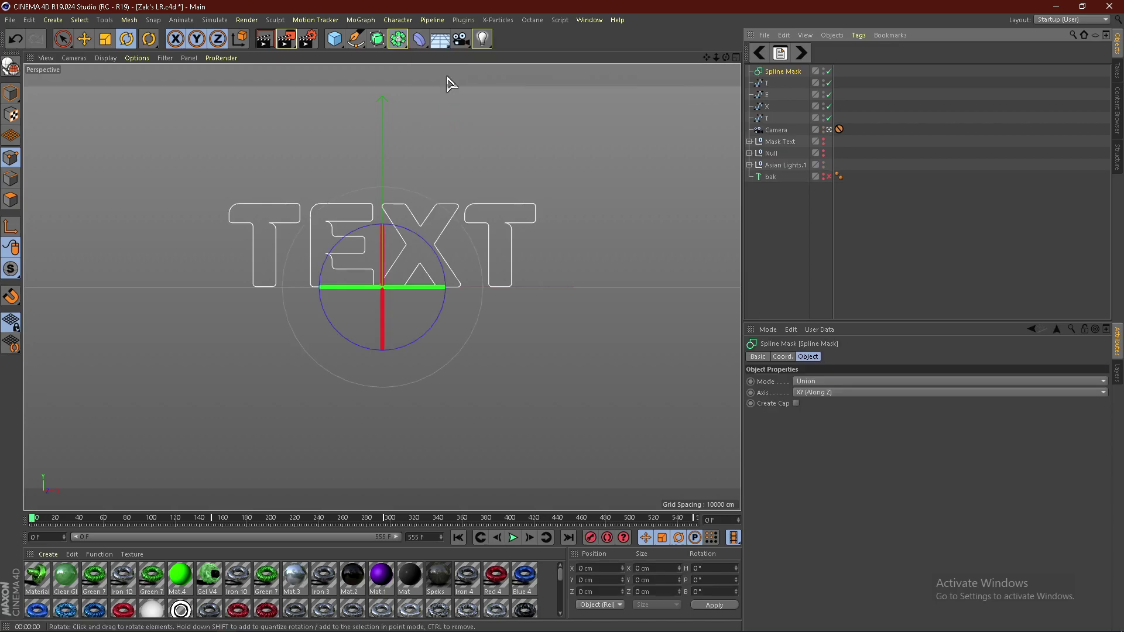
{"action": "key", "text": "ctrl+v"}
{"action": "key", "text": "ctrl+v"}
{"action": "key", "text": "ctrl+v"}
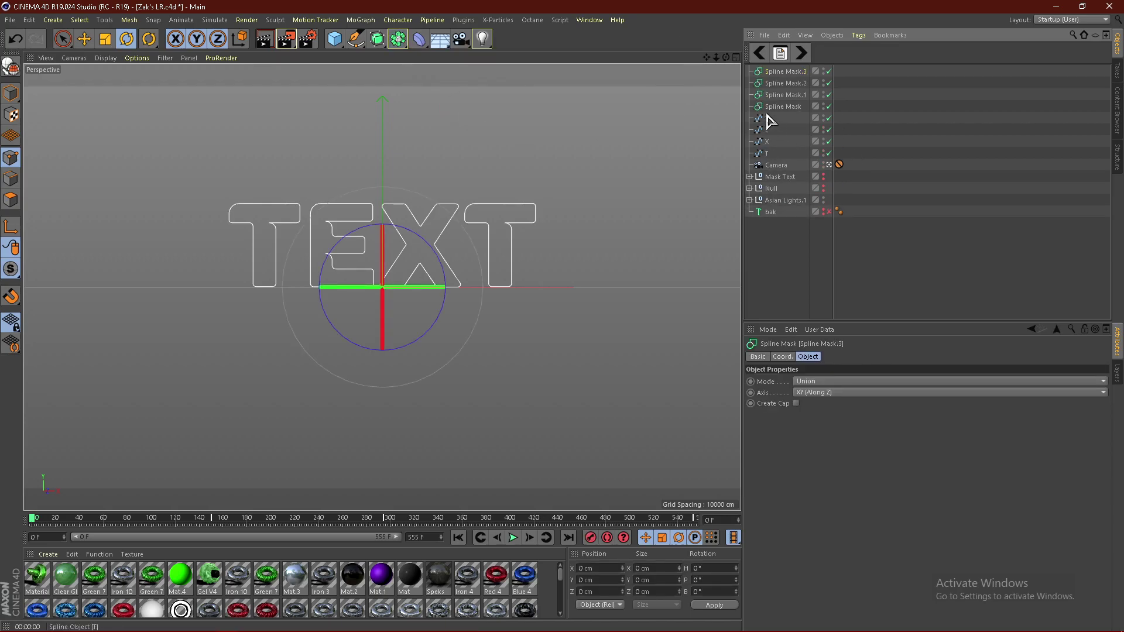
{"action": "left_click", "coordinate": [771, 119]}
{"action": "left_click", "coordinate": [768, 133]}
{"action": "left_click", "coordinate": [768, 144]}
{"action": "left_click", "coordinate": [769, 154]}
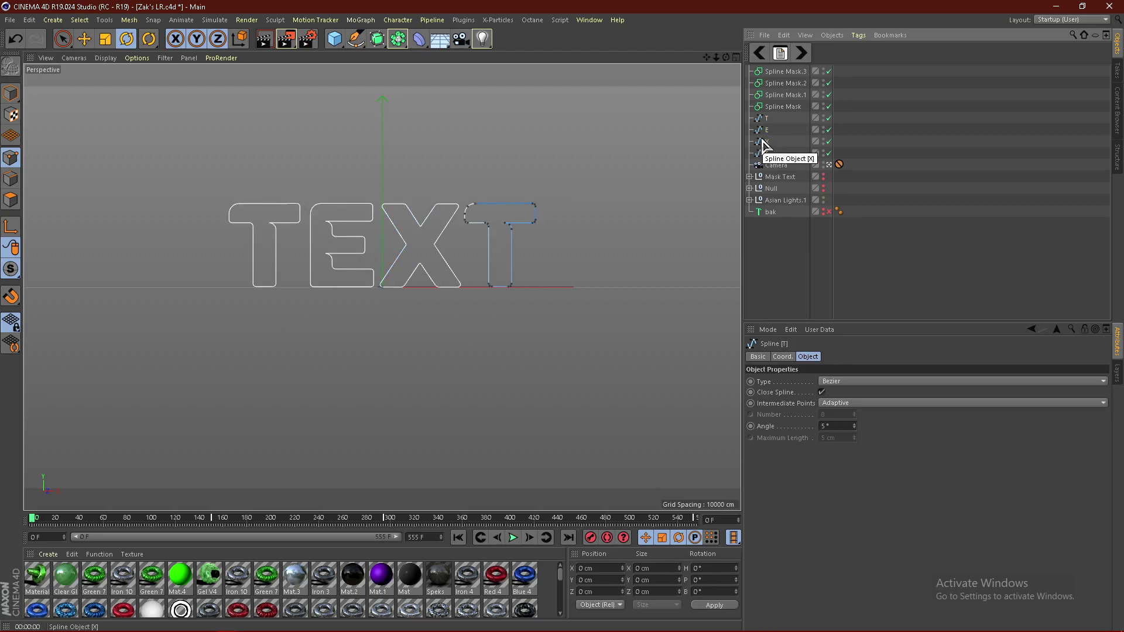
{"action": "left_click", "coordinate": [770, 119]}
- Set the mode of all four Spline Mask objects to A subtract B
{"action": "left_click", "coordinate": [779, 106]}
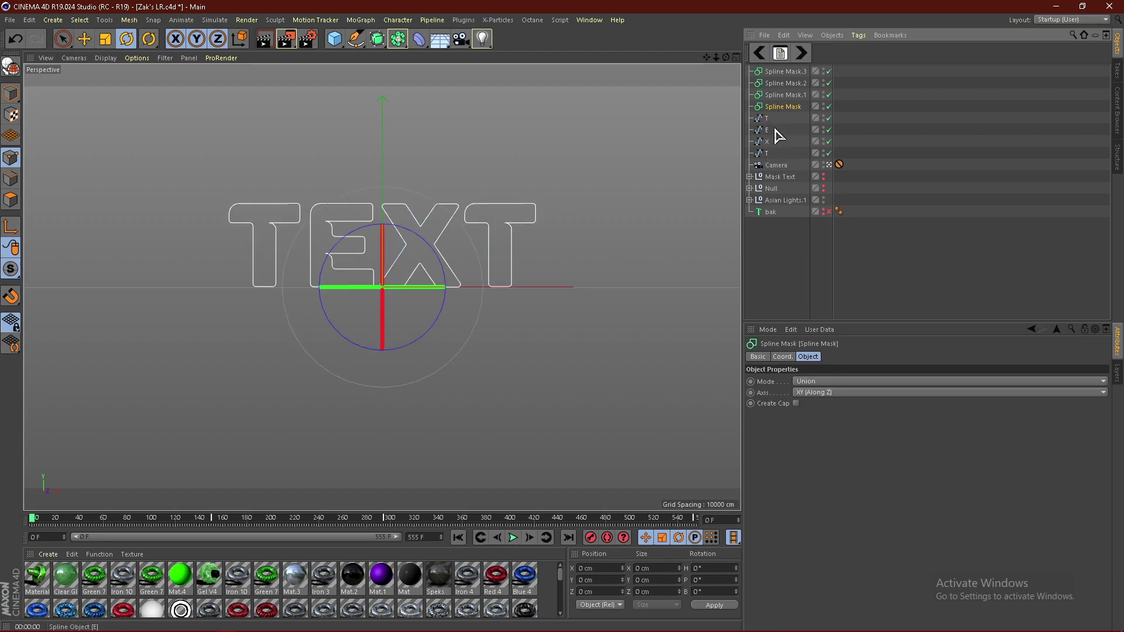
{"action": "left_click", "coordinate": [816, 382]}
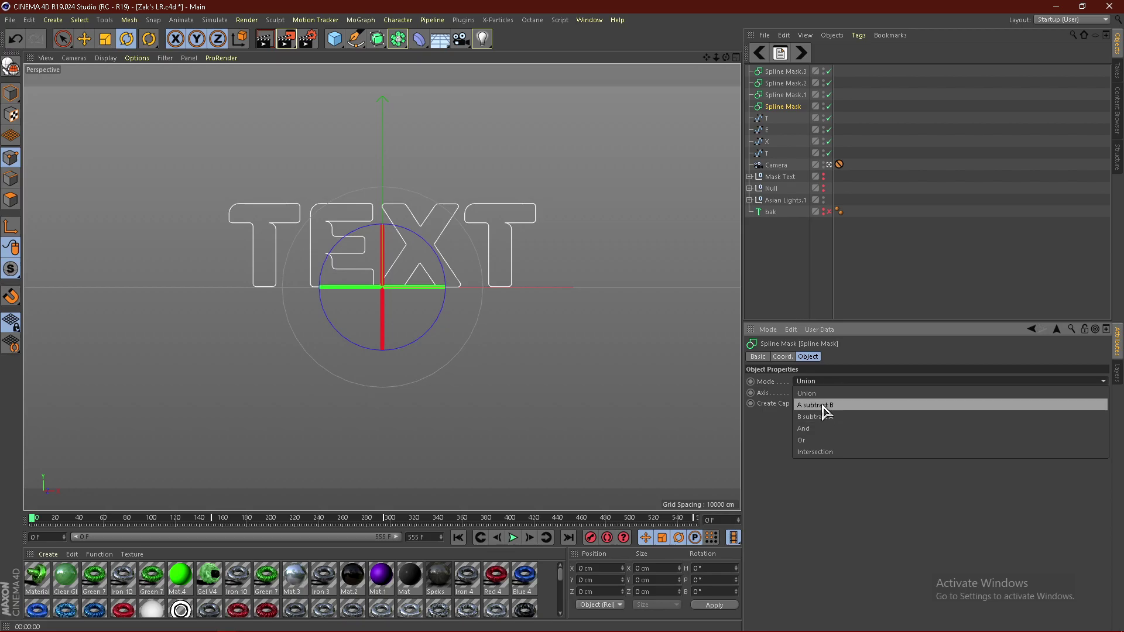
{"action": "left_click", "coordinate": [823, 405]}
{"action": "left_click", "coordinate": [788, 94]}
{"action": "left_click", "coordinate": [788, 71], "text": "shift"}
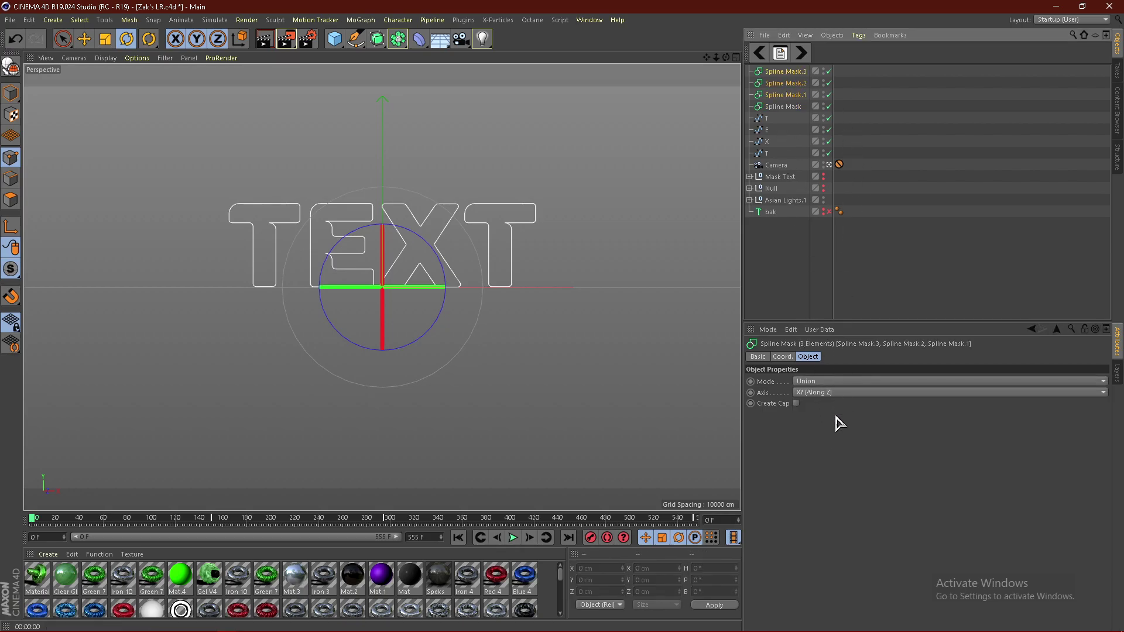
{"action": "left_click", "coordinate": [823, 384]}
{"action": "left_click", "coordinate": [811, 412]}
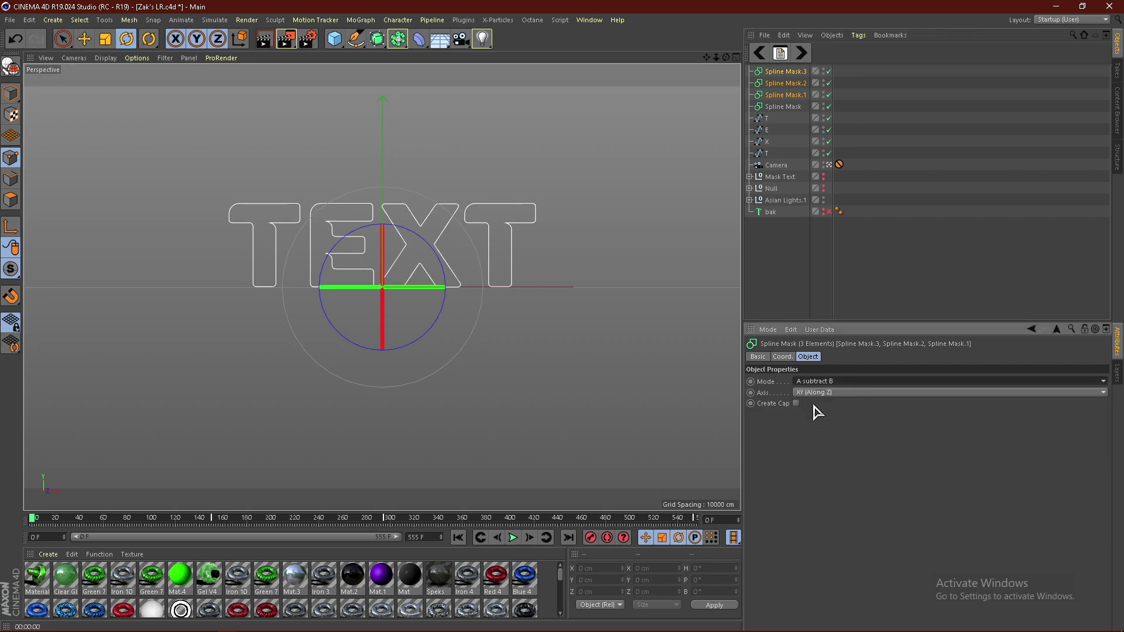
- Draw a closed Bezier spline about 840 cm wide enclosing the letters' upper part, its wavy lower edge crossing all four letters
{"action": "left_click", "coordinate": [783, 107]}
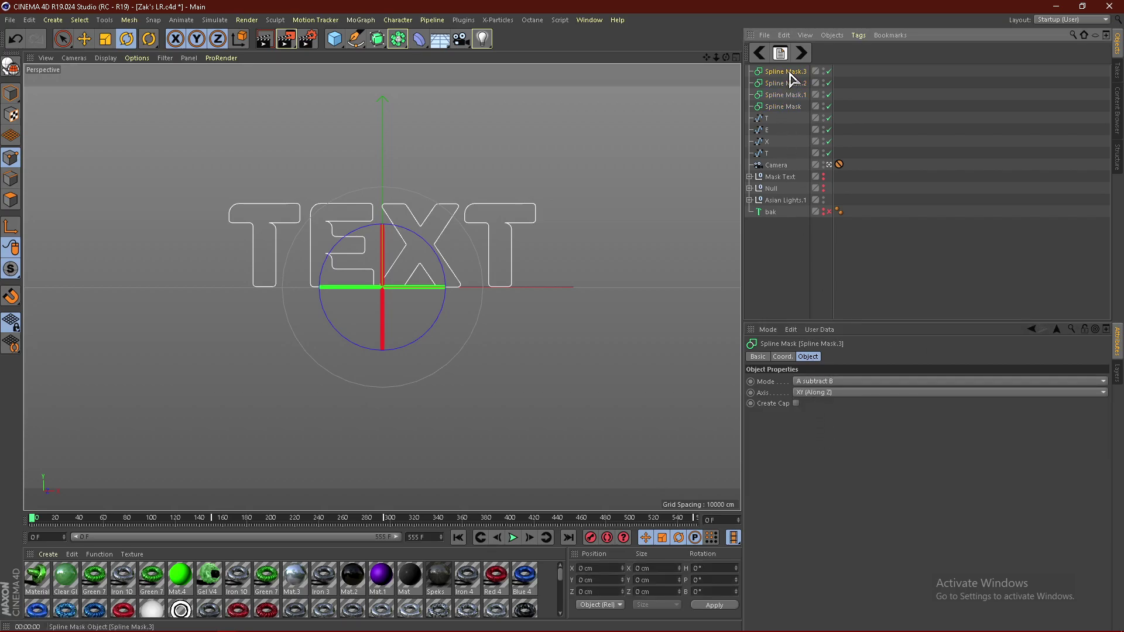
{"action": "left_click", "coordinate": [768, 119]}
{"action": "left_click", "coordinate": [792, 288]}
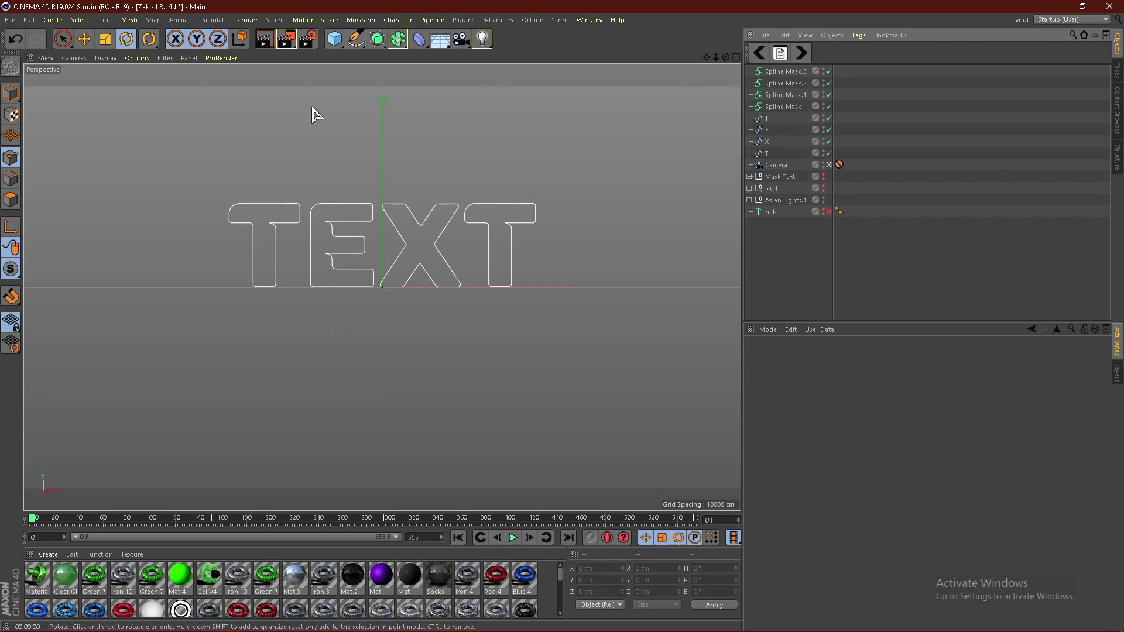
{"action": "left_click", "coordinate": [356, 40]}
{"action": "left_click", "coordinate": [165, 287]}
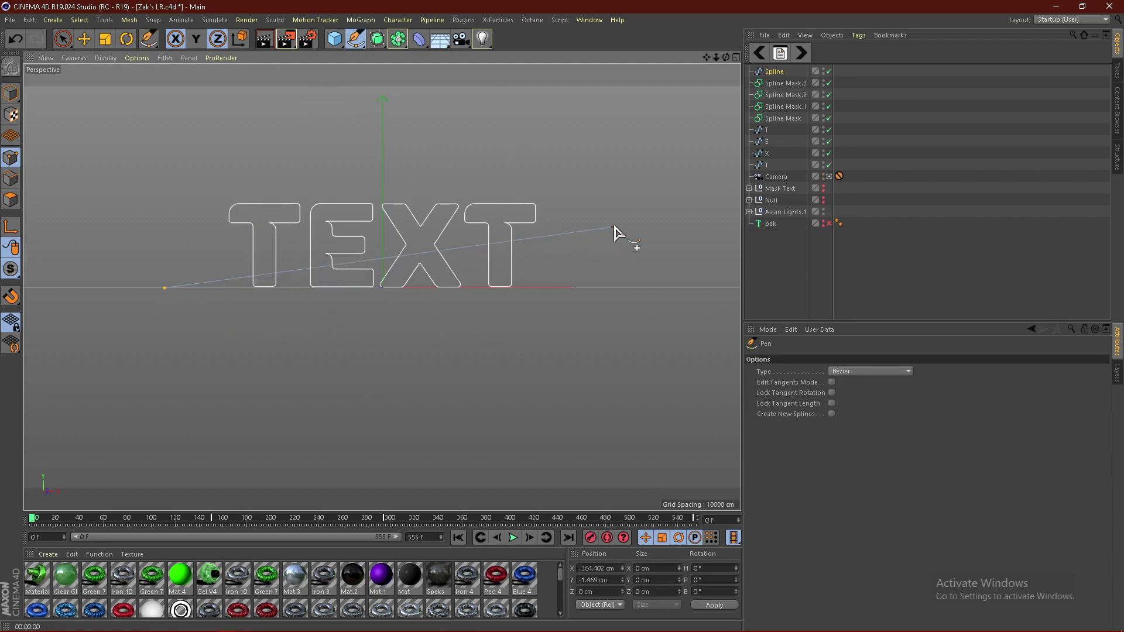
{"action": "key", "text": "ctrl+z"}
{"action": "left_click", "coordinate": [173, 290]}
{"action": "left_click_drag", "start_coordinate": [387, 251], "coordinate": [464, 270]}
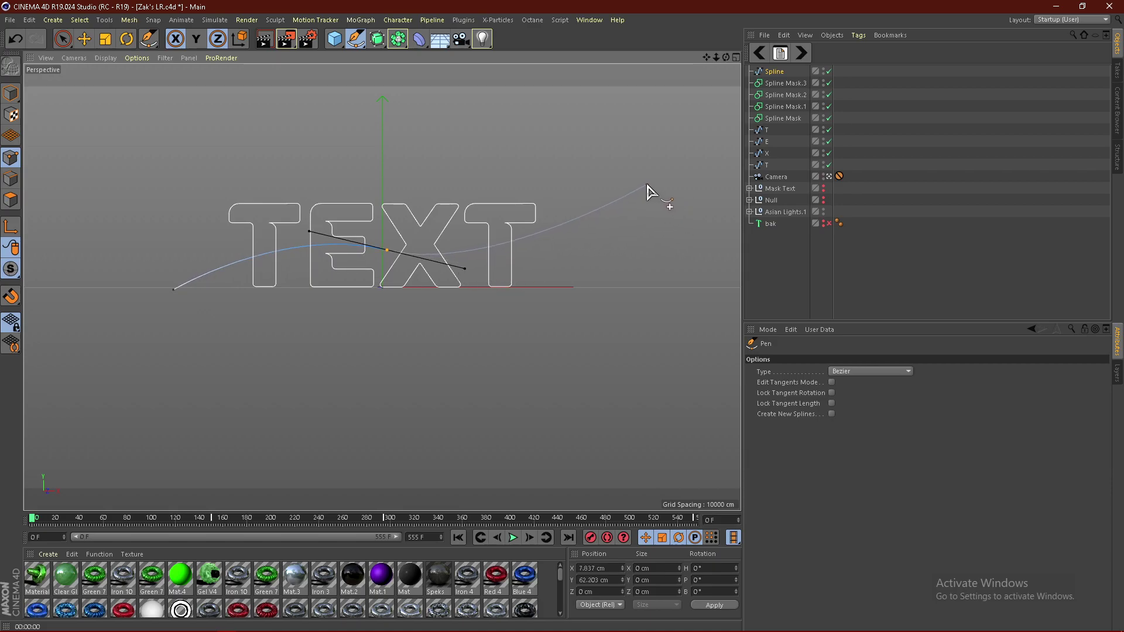
{"action": "left_click_drag", "start_coordinate": [646, 185], "coordinate": [654, 163]}
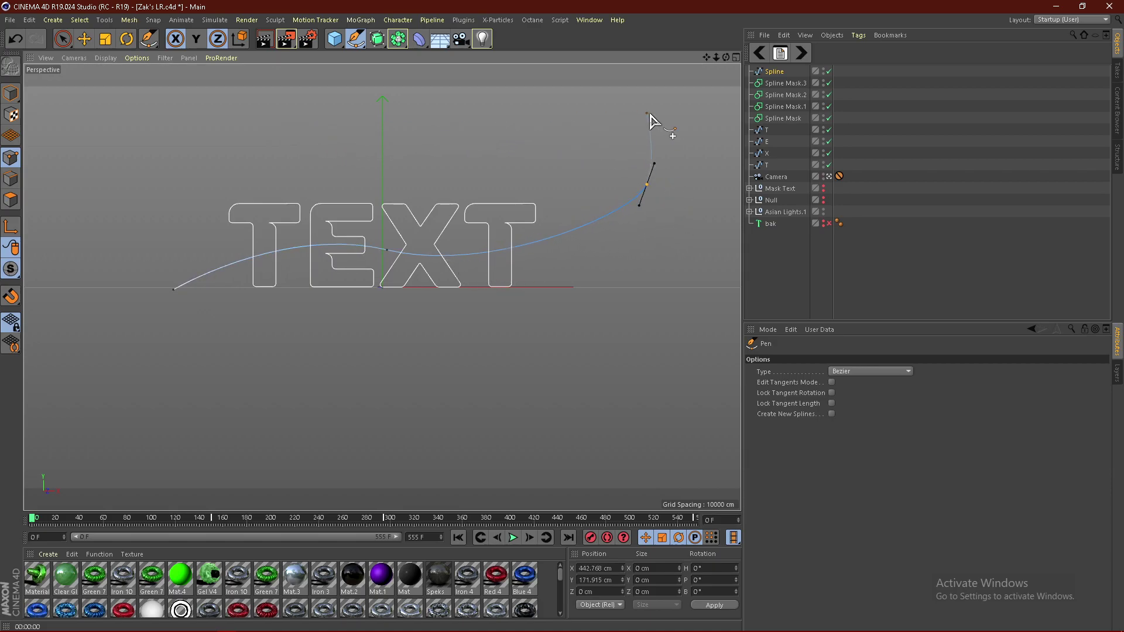
{"action": "left_click", "coordinate": [264, 114]}
{"action": "left_click", "coordinate": [144, 132]}
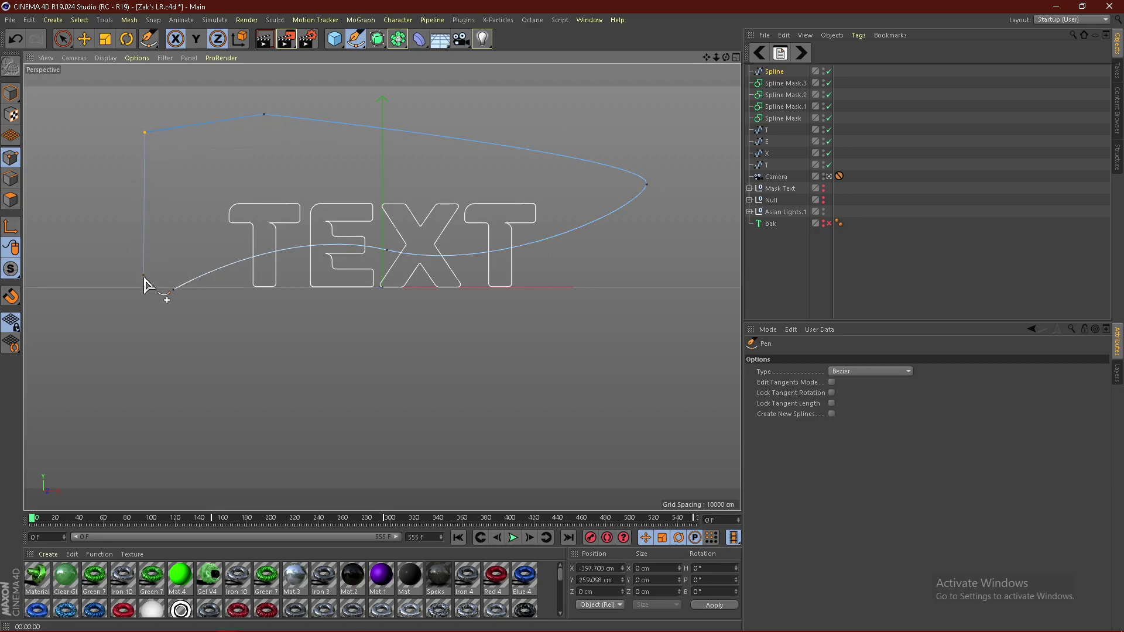
{"action": "left_click", "coordinate": [174, 289]}
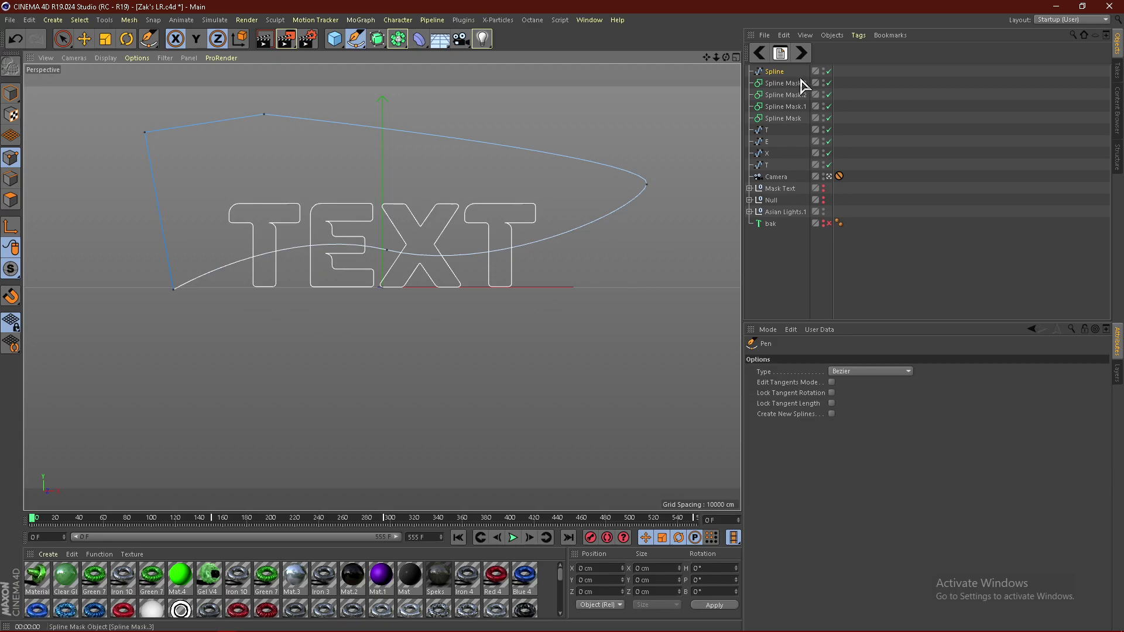
- Duplicate the wavy cutting spline three times to have one copy per letter
{"action": "key", "text": "ctrl+c"}
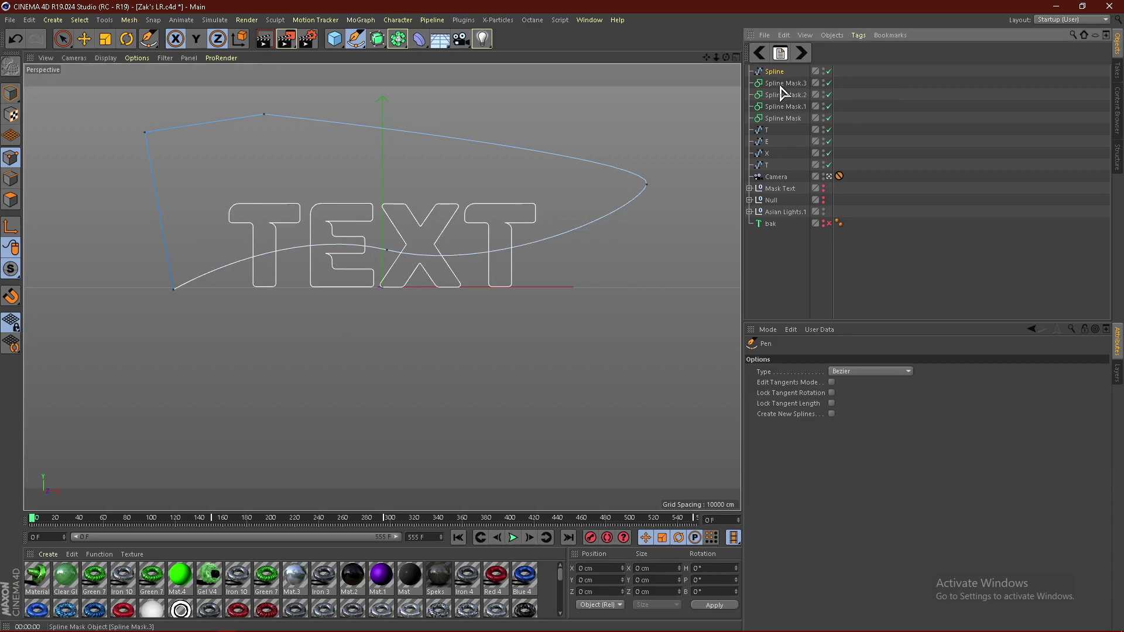
{"action": "key", "text": "ctrl+v"}
{"action": "key", "text": "ctrl+v"}
{"action": "key", "text": "ctrl+v"}
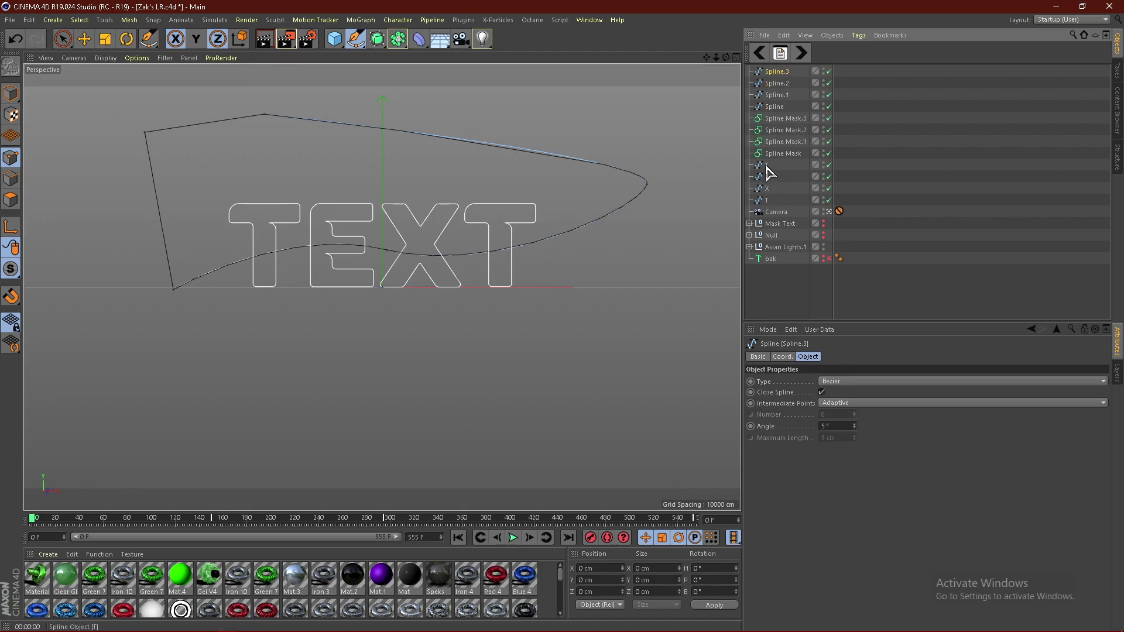
- Place the first letter T above the original cutting spline and make both children of Spline Mask
{"action": "left_click_drag", "start_coordinate": [767, 167], "coordinate": [781, 112]}
{"action": "left_click", "coordinate": [768, 117]}
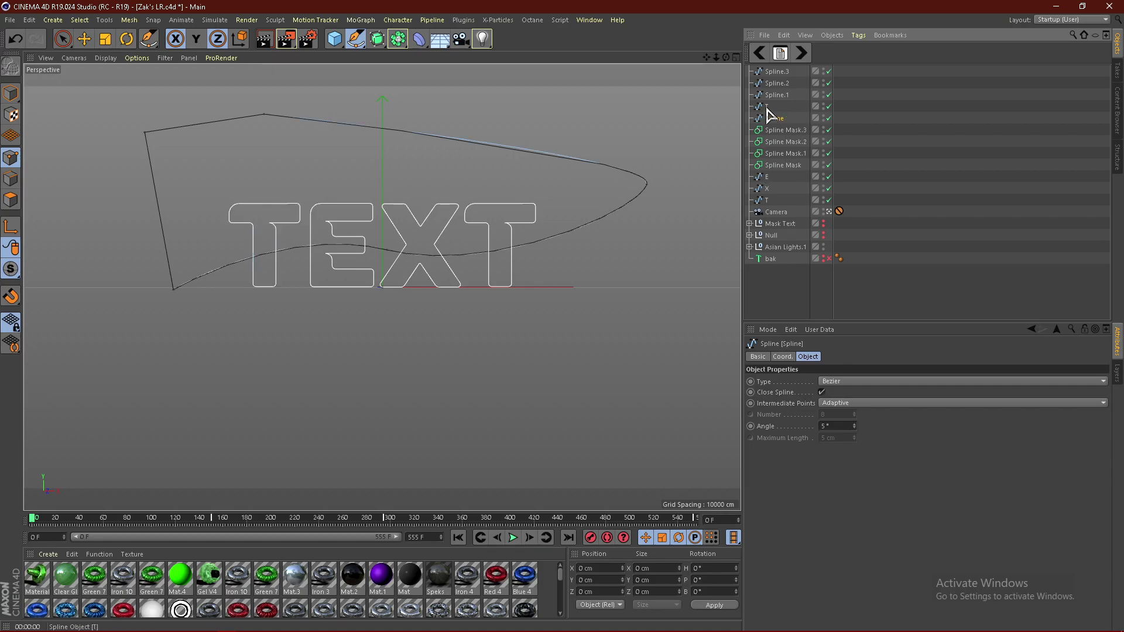
{"action": "left_click", "coordinate": [768, 108], "text": "ctrl"}
{"action": "left_click_drag", "start_coordinate": [776, 124], "coordinate": [777, 167]}
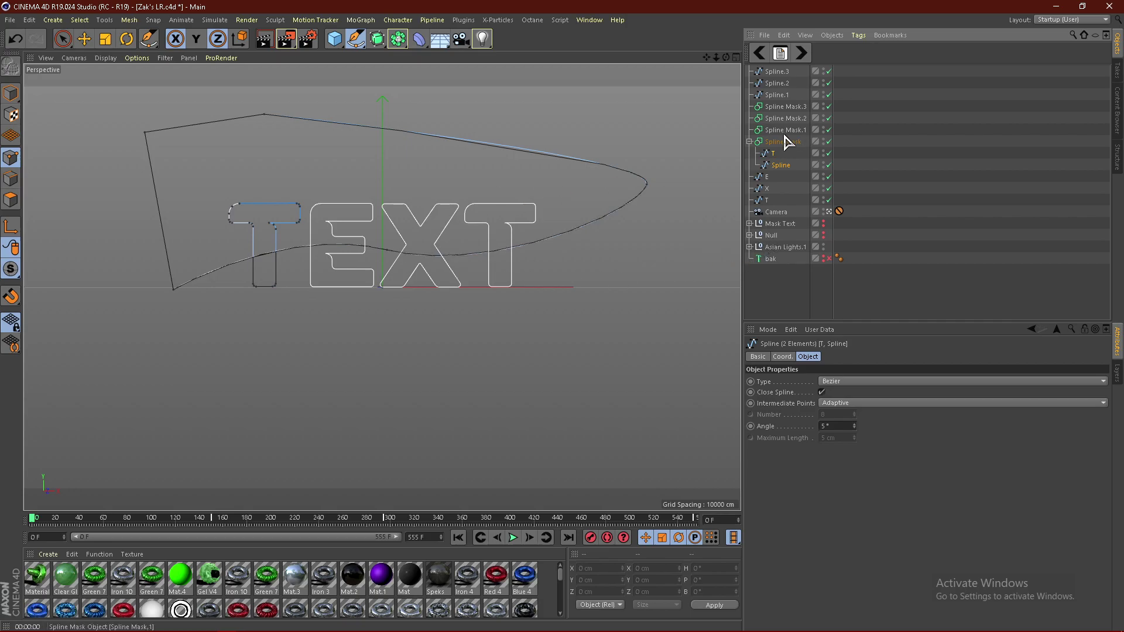
{"action": "left_click", "coordinate": [749, 141]}
{"action": "left_click", "coordinate": [776, 142]}
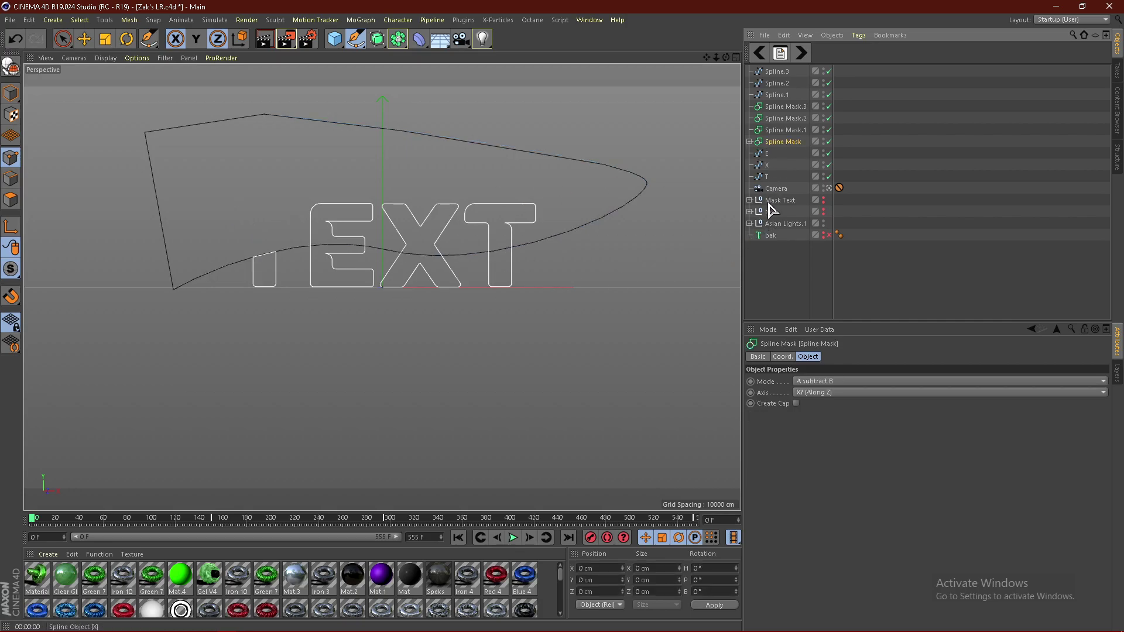
- Place the letter E above Spline.1 and make both children of Spline Mask.1
{"action": "left_click", "coordinate": [770, 154]}
{"action": "left_click_drag", "start_coordinate": [786, 134], "coordinate": [780, 92]}
{"action": "left_click", "coordinate": [772, 108], "text": "ctrl"}
{"action": "left_click", "coordinate": [776, 108]}
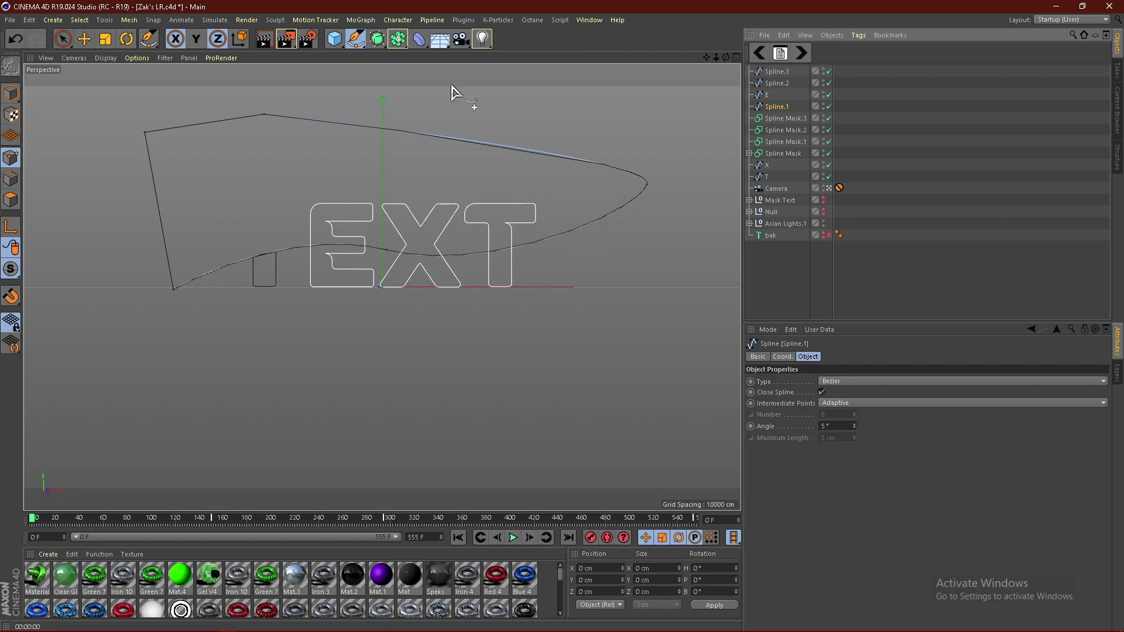
{"action": "left_click", "coordinate": [766, 95], "text": "ctrl"}
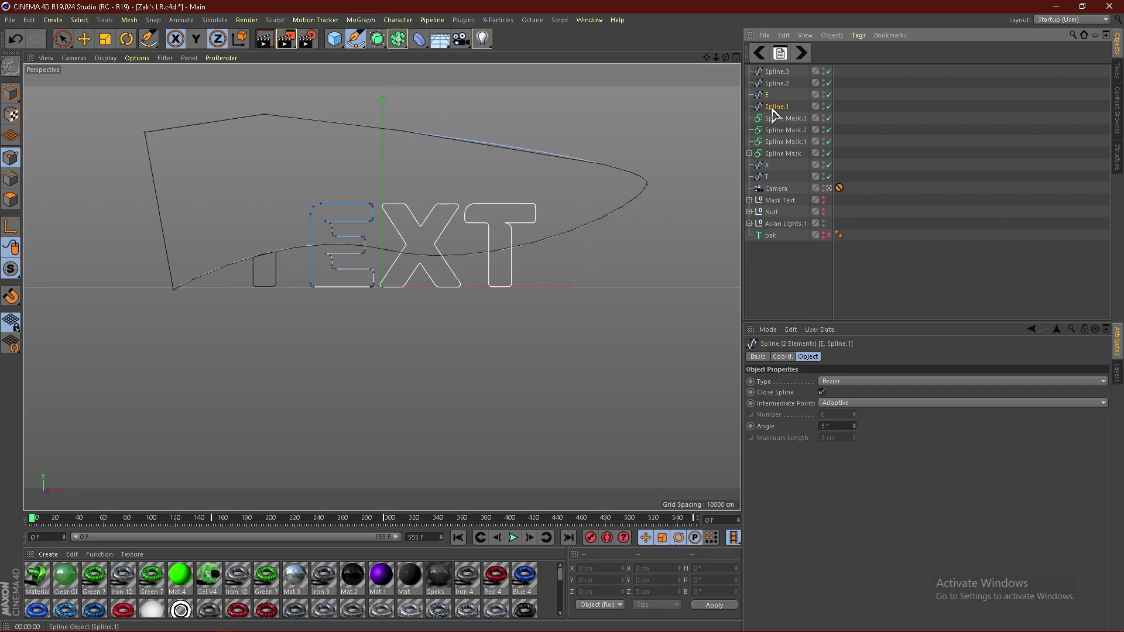
{"action": "left_click_drag", "start_coordinate": [782, 146], "coordinate": [758, 140]}
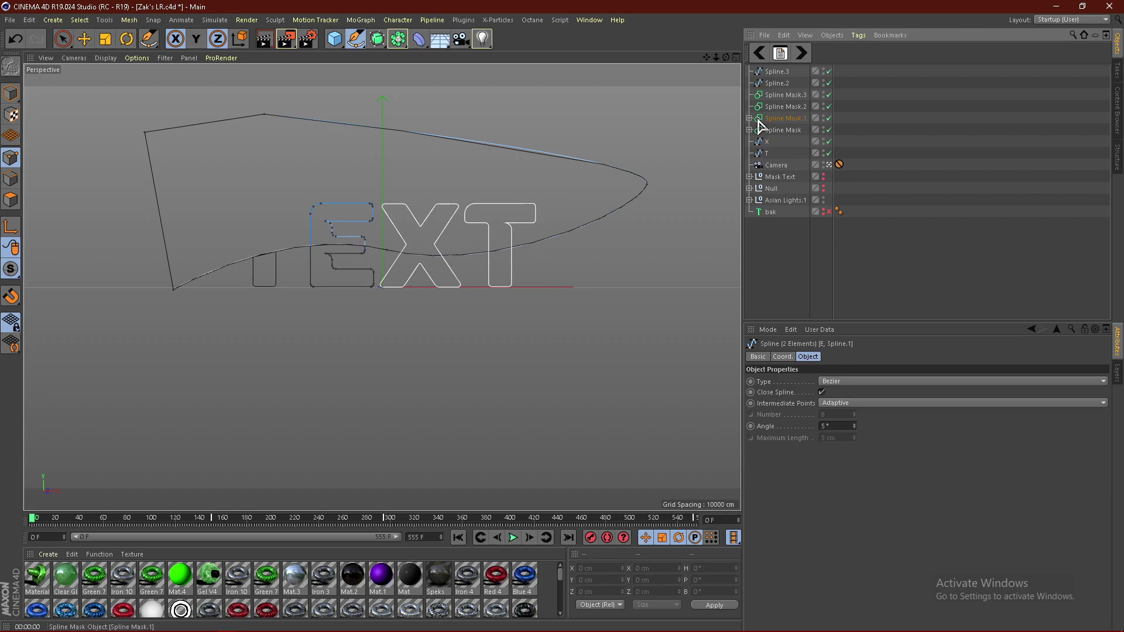
- Place the letter X above Spline.2 and make both children of Spline Mask.2
{"action": "left_click", "coordinate": [783, 84]}
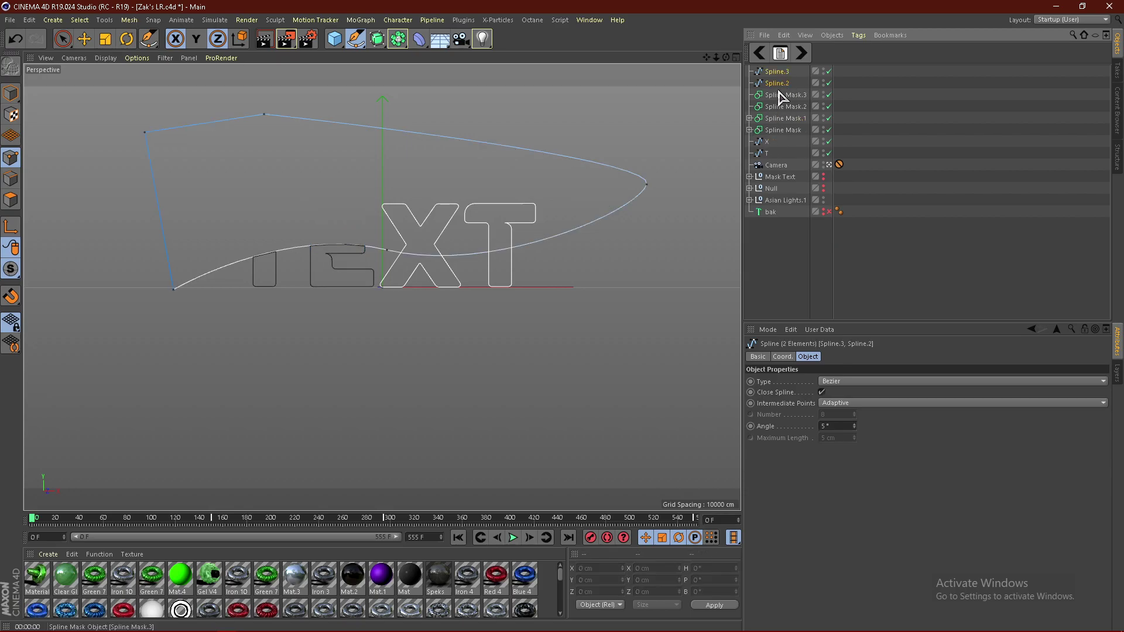
{"action": "left_click_drag", "start_coordinate": [781, 85], "coordinate": [772, 126]}
{"action": "left_click_drag", "start_coordinate": [779, 78], "coordinate": [779, 77]}
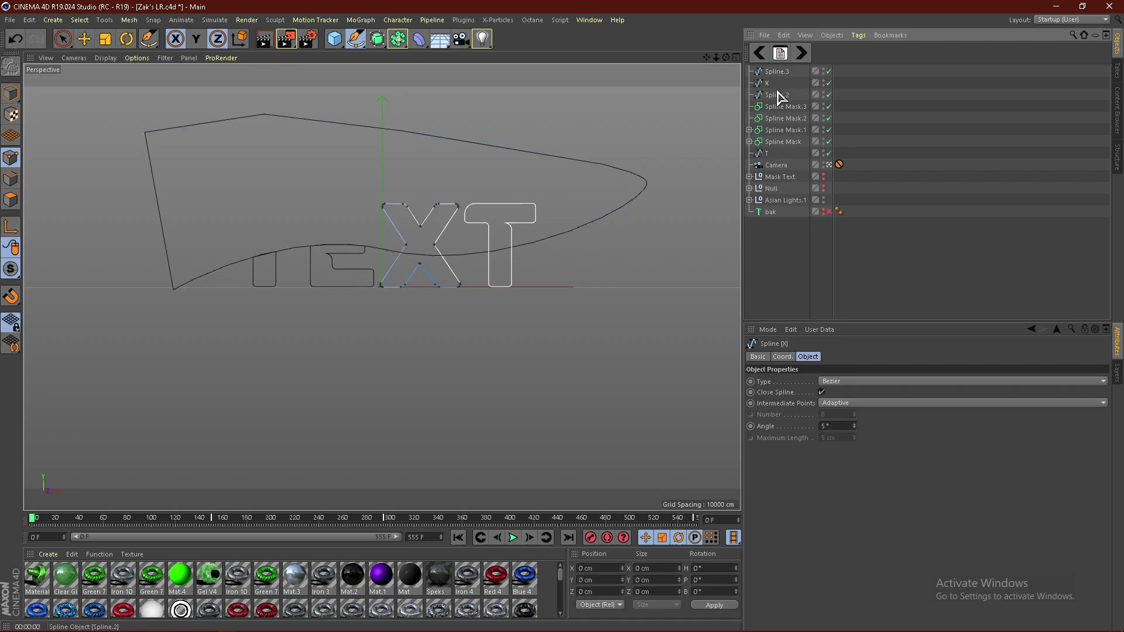
{"action": "left_click", "coordinate": [772, 97], "text": "ctrl"}
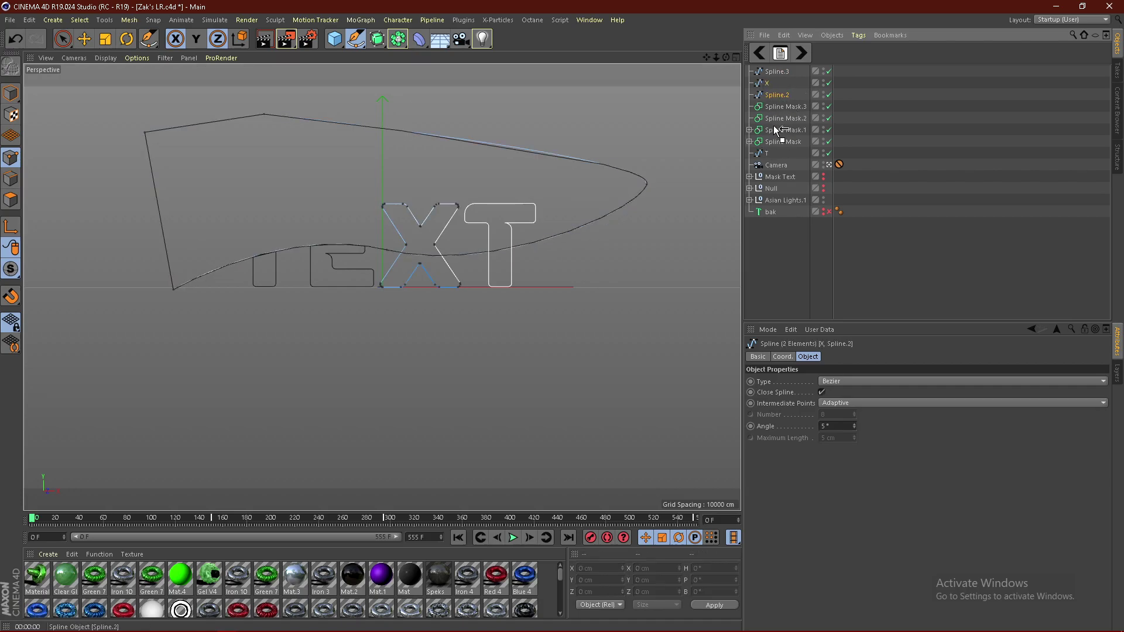
{"action": "left_click_drag", "start_coordinate": [776, 119], "coordinate": [777, 124]}
- Place the last letter T above Spline.3 and make both children of Spline Mask.3
{"action": "left_click", "coordinate": [774, 72]}
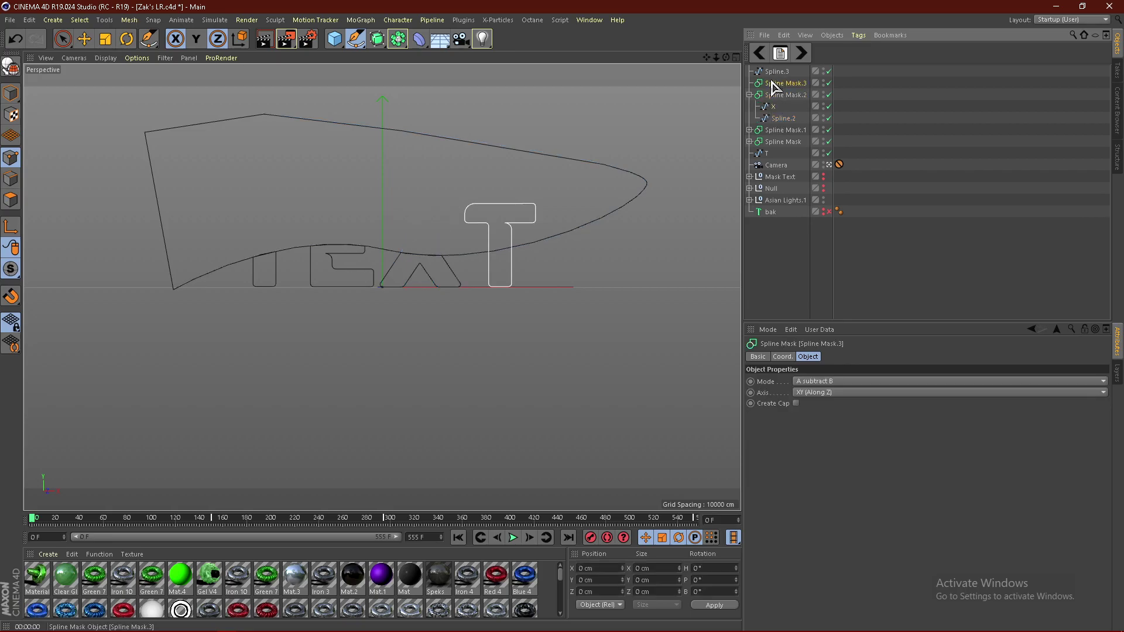
{"action": "left_click", "coordinate": [775, 83], "text": "ctrl"}
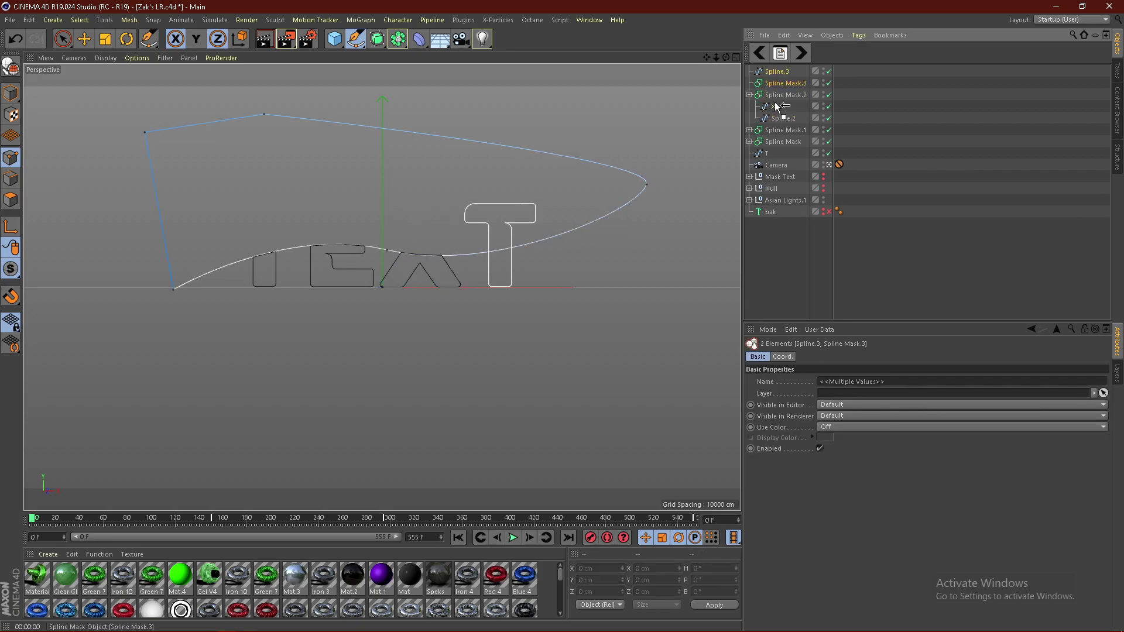
{"action": "left_click_drag", "start_coordinate": [780, 81], "coordinate": [781, 72]}
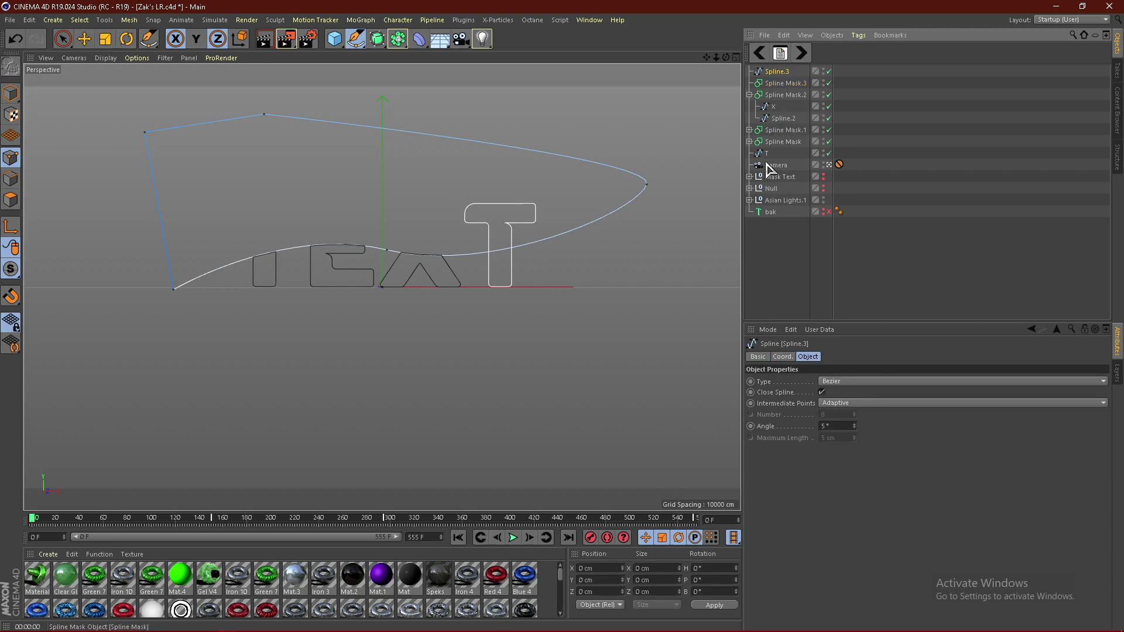
{"action": "left_click_drag", "start_coordinate": [779, 72], "coordinate": [780, 94]}
{"action": "left_click", "coordinate": [777, 83]}
{"action": "left_click", "coordinate": [767, 72], "text": "ctrl"}
{"action": "left_click", "coordinate": [779, 72]}
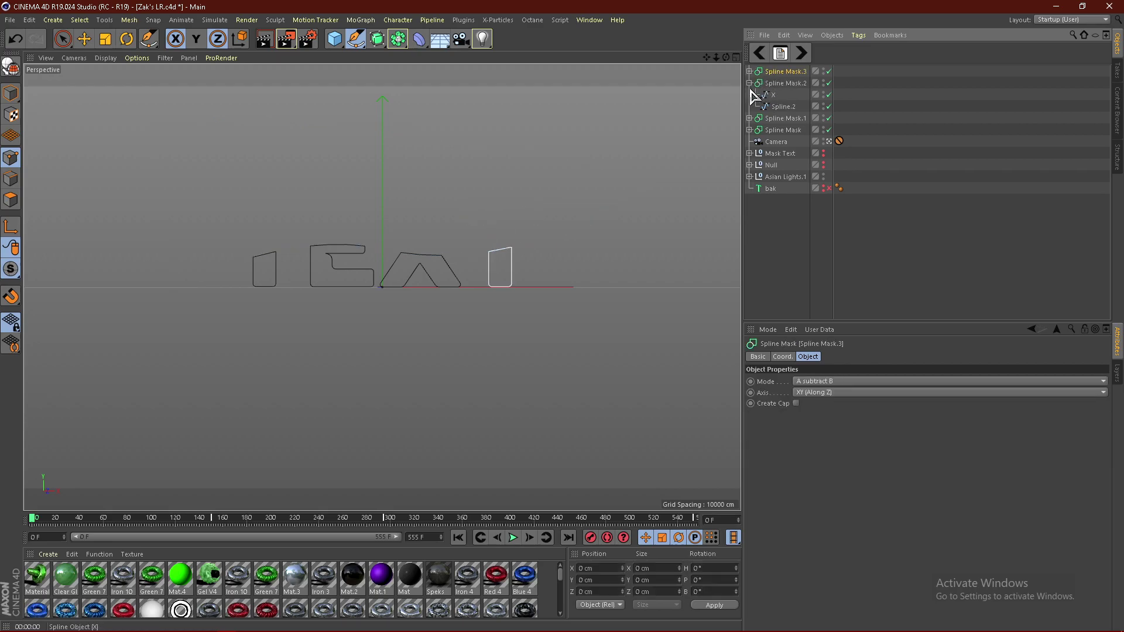
- Examine the letter T and cutting spline nested in Spline Mask.3, leaving all mask hierarchies collapsed
{"action": "left_click", "coordinate": [750, 83]}
{"action": "left_click", "coordinate": [749, 71]}
{"action": "left_click", "coordinate": [773, 83]}
{"action": "left_click", "coordinate": [779, 95], "text": "ctrl"}
{"action": "mouse_move", "coordinate": [775, 99]}
{"action": "left_mouse_down"}
{"action": "mouse_move", "coordinate": [774, 68]}
{"action": "mouse_move", "coordinate": [775, 93]}
{"action": "left_mouse_up"}
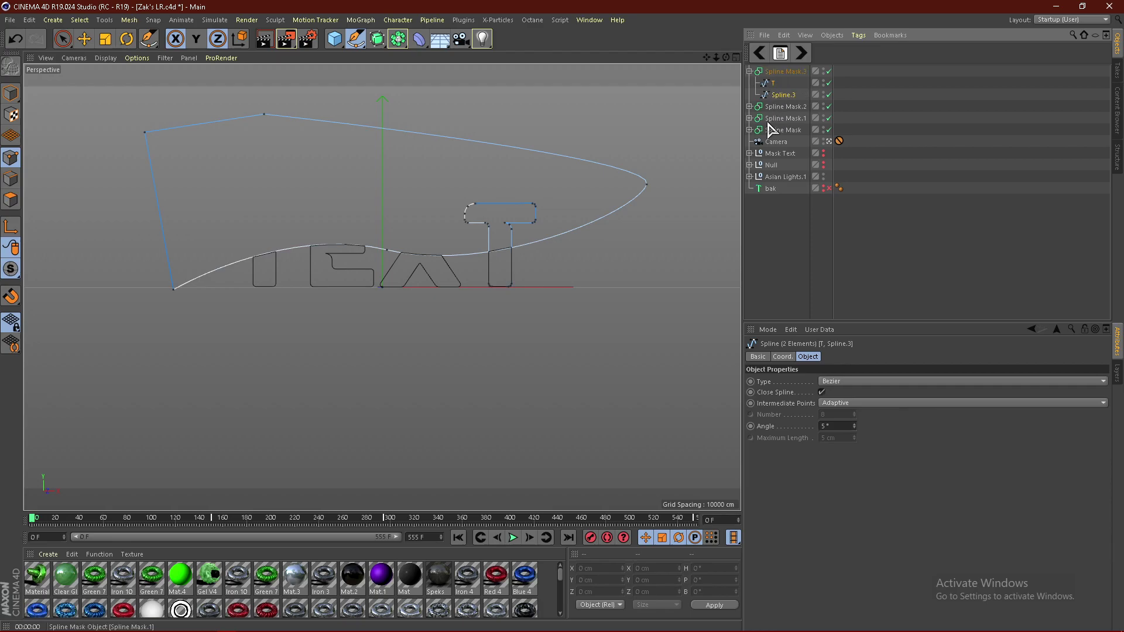
{"action": "left_click", "coordinate": [749, 71]}
{"action": "left_click", "coordinate": [779, 71]}
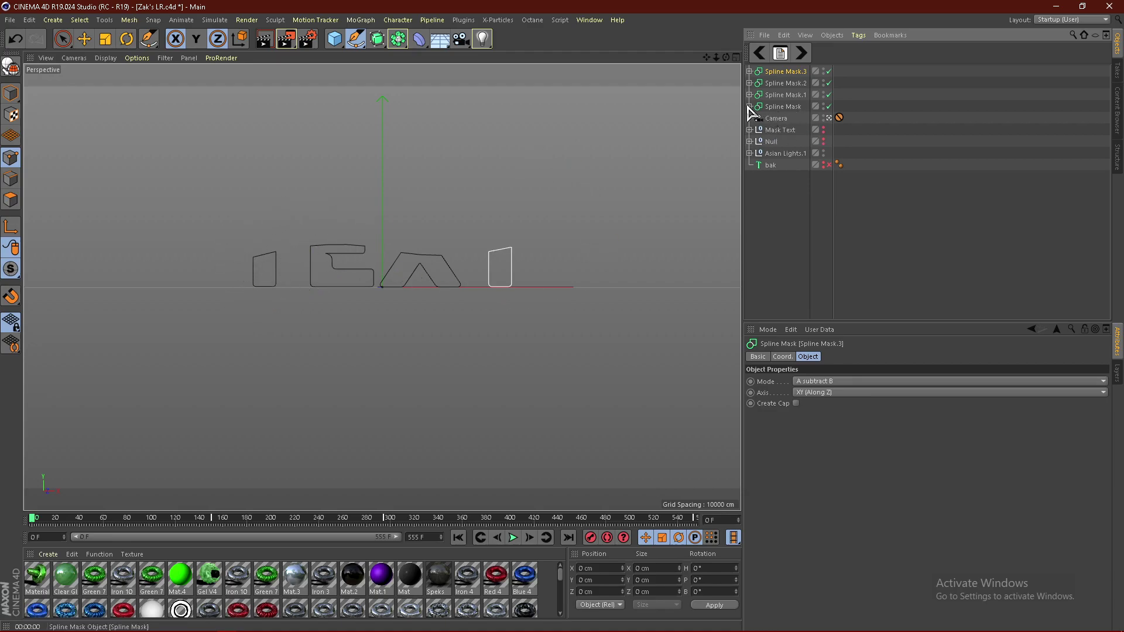
- Group the four Spline Mask objects into a null and rename it Bottom
{"action": "left_click", "coordinate": [774, 109]}
{"action": "left_click", "coordinate": [792, 73], "text": "shift"}
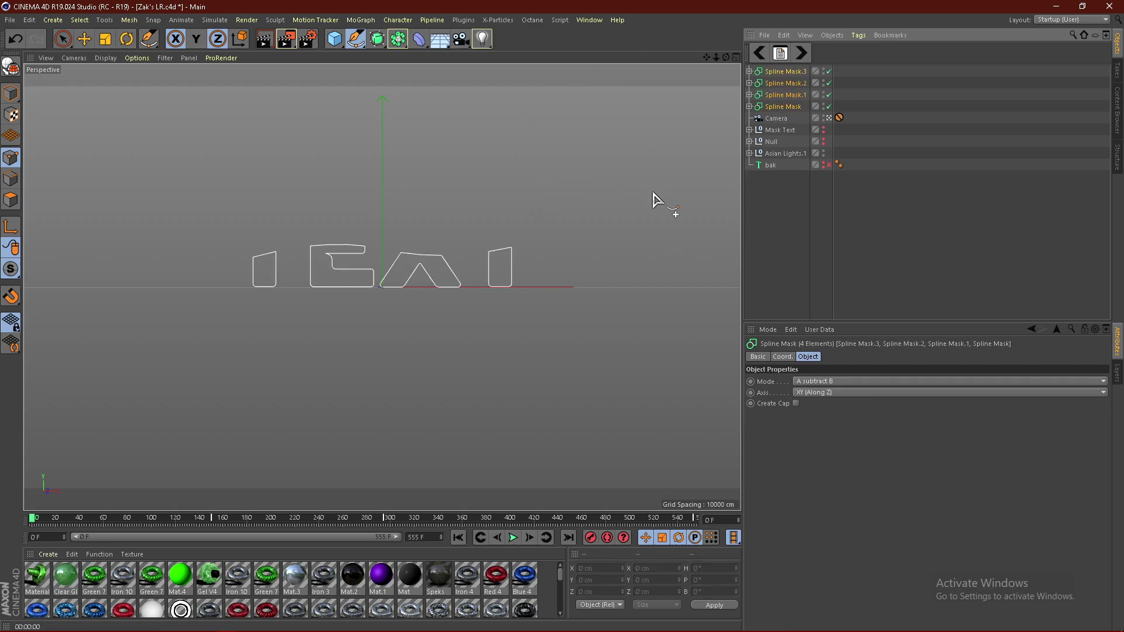
{"action": "left_click", "coordinate": [788, 109]}
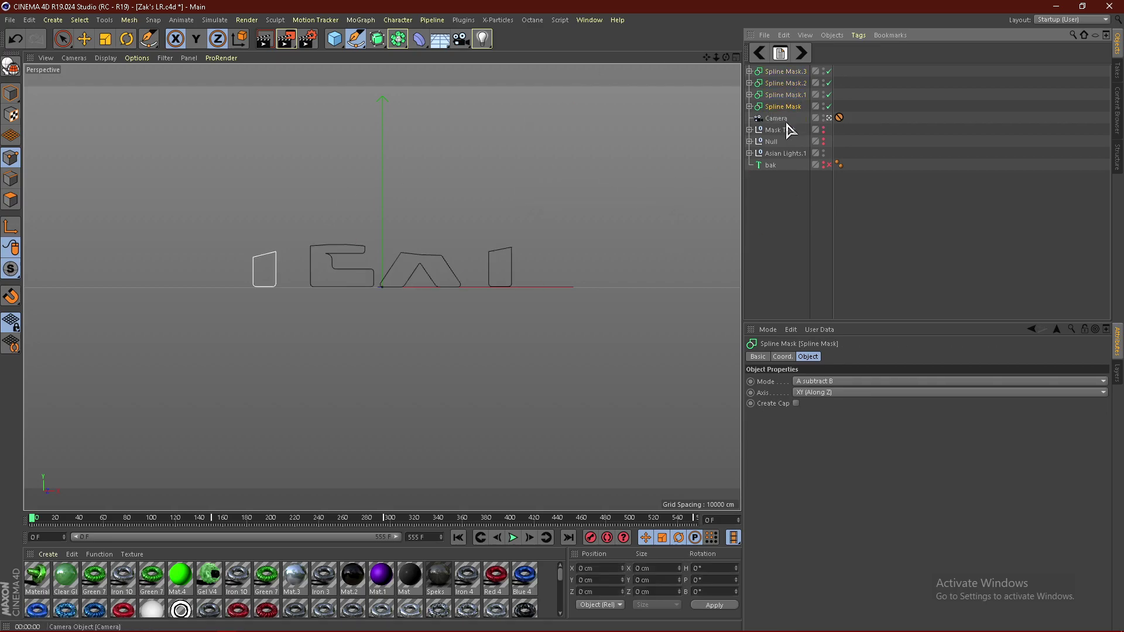
{"action": "left_click", "coordinate": [786, 76], "text": "shift"}
{"action": "key", "text": "alt+g"}
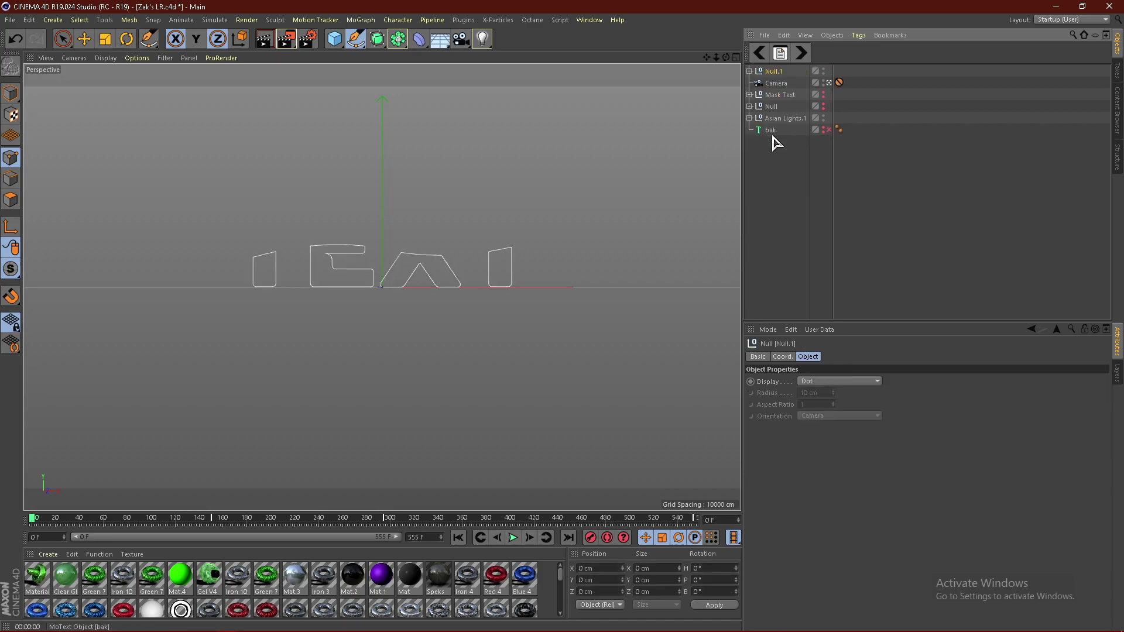
{"action": "double_click", "coordinate": [776, 71]}
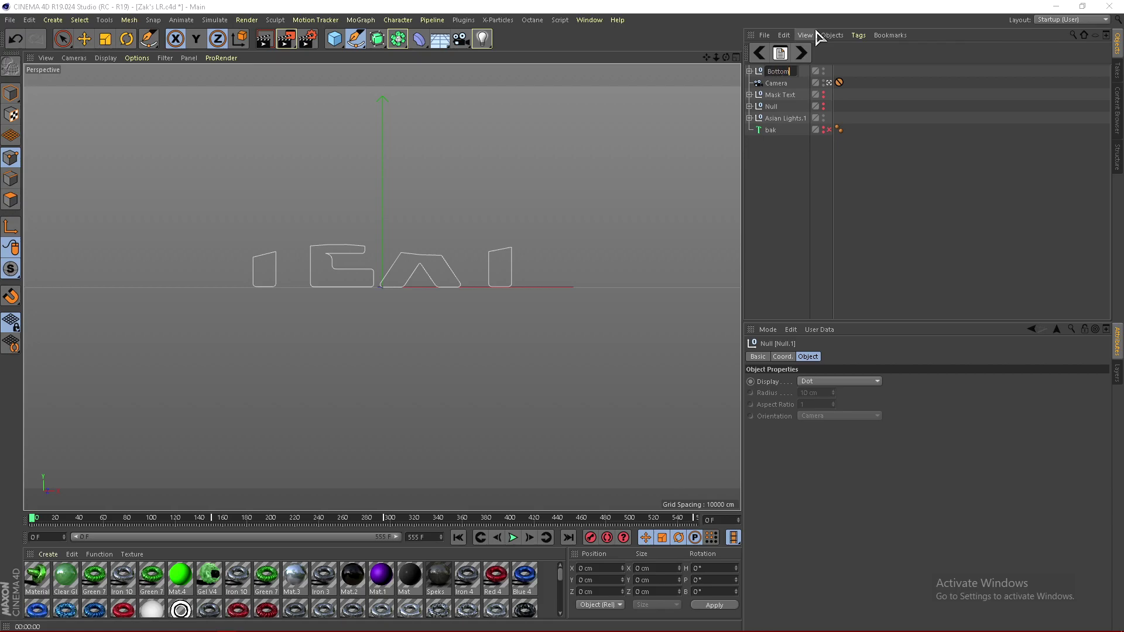
{"action": "key", "text": "Return"}
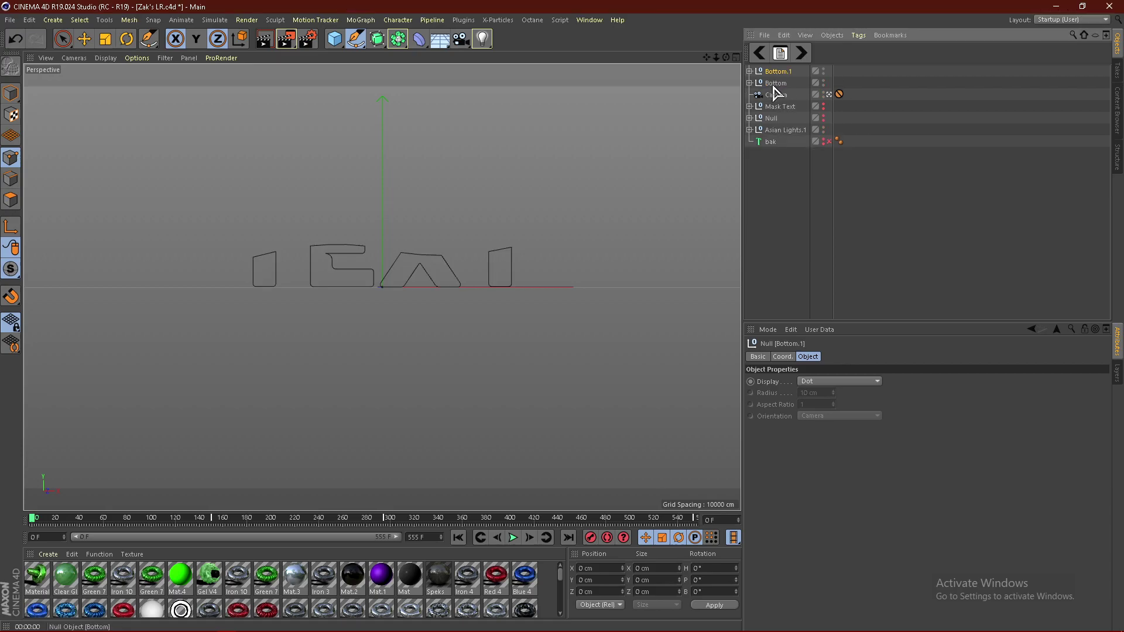
- Duplicate the Bottom null and set the mode of the copy's four Spline Mask objects to And
{"action": "key", "text": "ctrl+v"}
{"action": "left_click", "coordinate": [756, 83]}
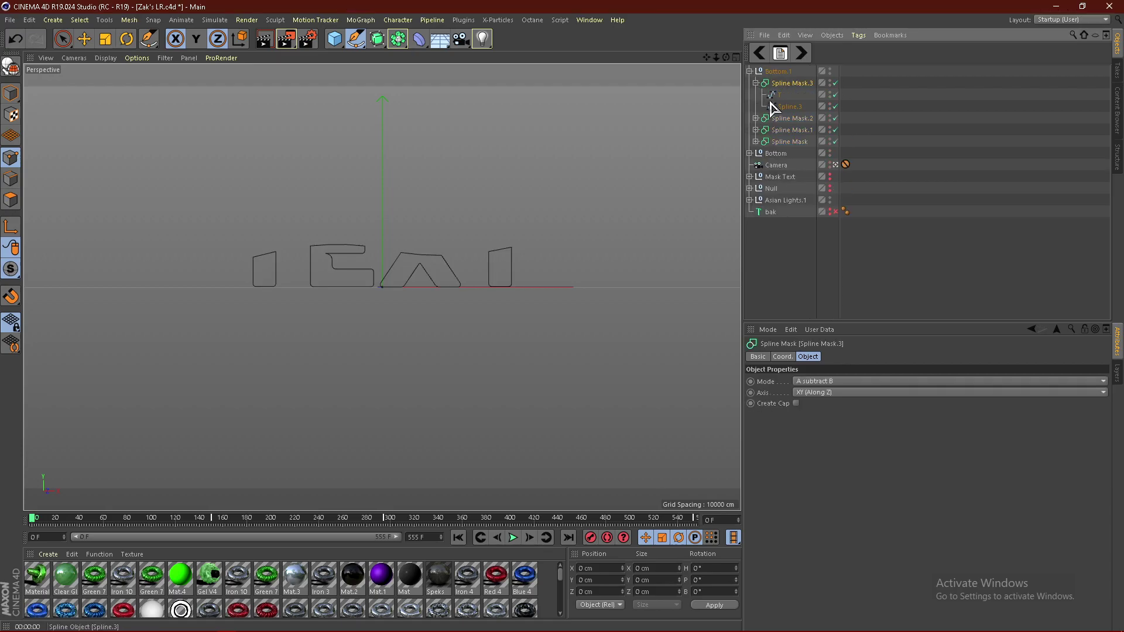
{"action": "left_click", "coordinate": [785, 107]}
{"action": "left_click", "coordinate": [755, 83]}
{"action": "left_click", "coordinate": [790, 83]}
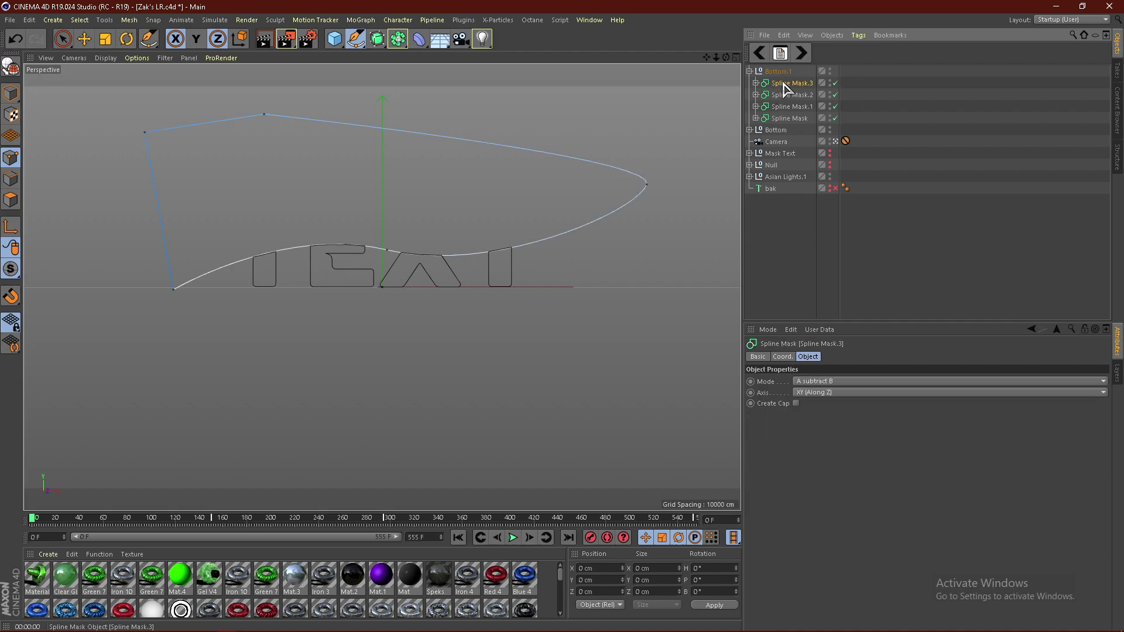
{"action": "left_click", "coordinate": [790, 118], "text": "shift"}
{"action": "left_click", "coordinate": [811, 383]}
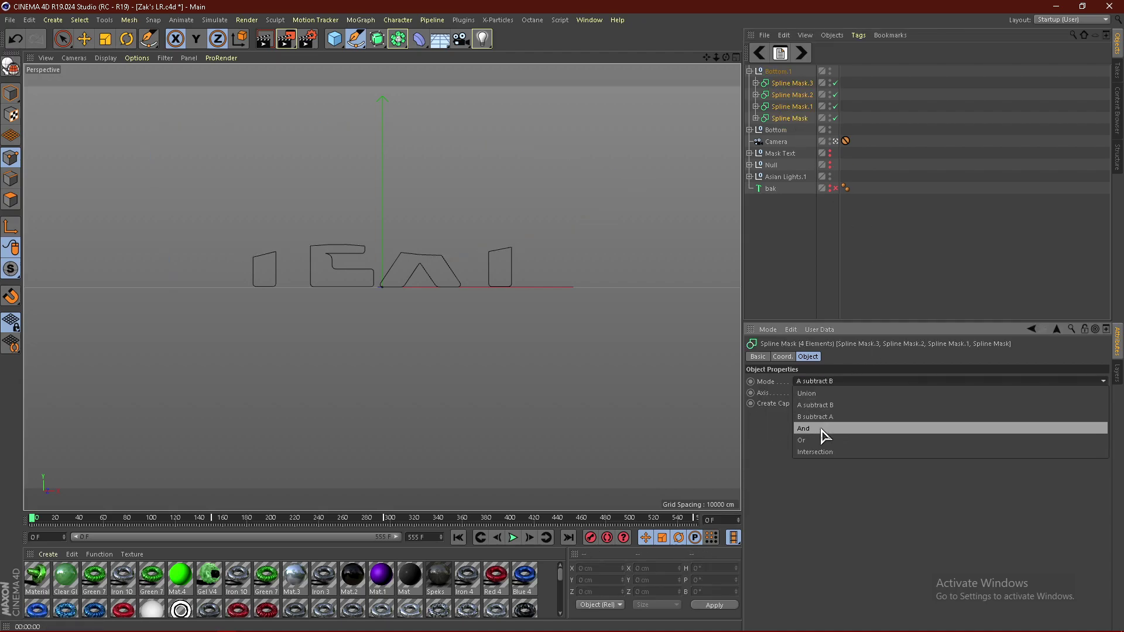
{"action": "left_click", "coordinate": [818, 429]}
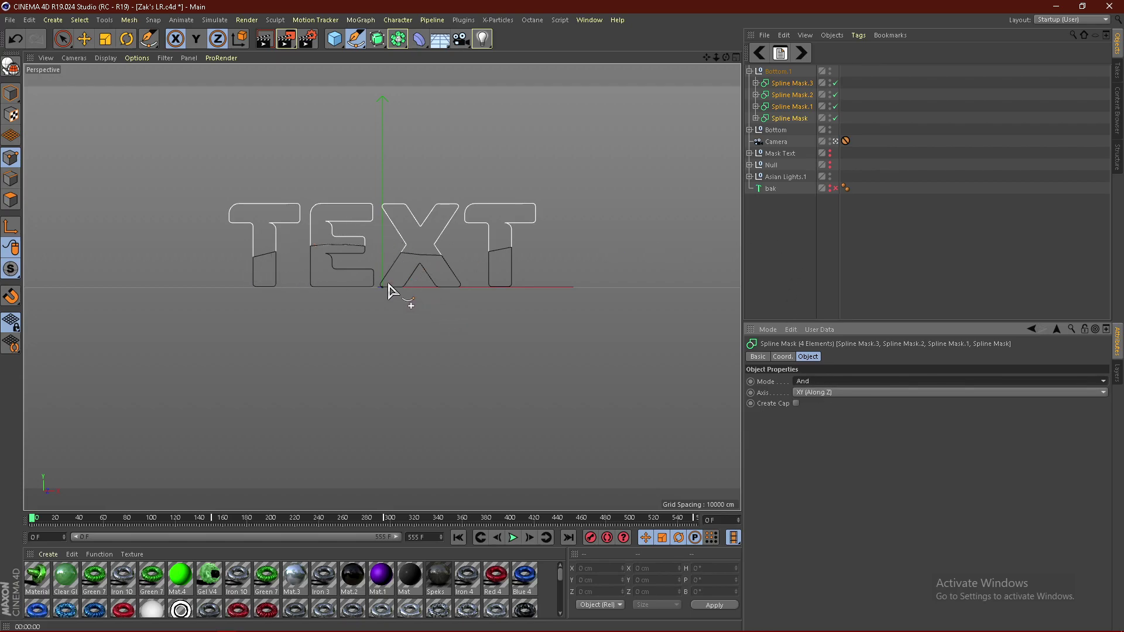
- Collapse the duplicated Bottom.1 null and rename it Top
{"action": "left_click", "coordinate": [779, 228]}
{"action": "left_click", "coordinate": [750, 71]}
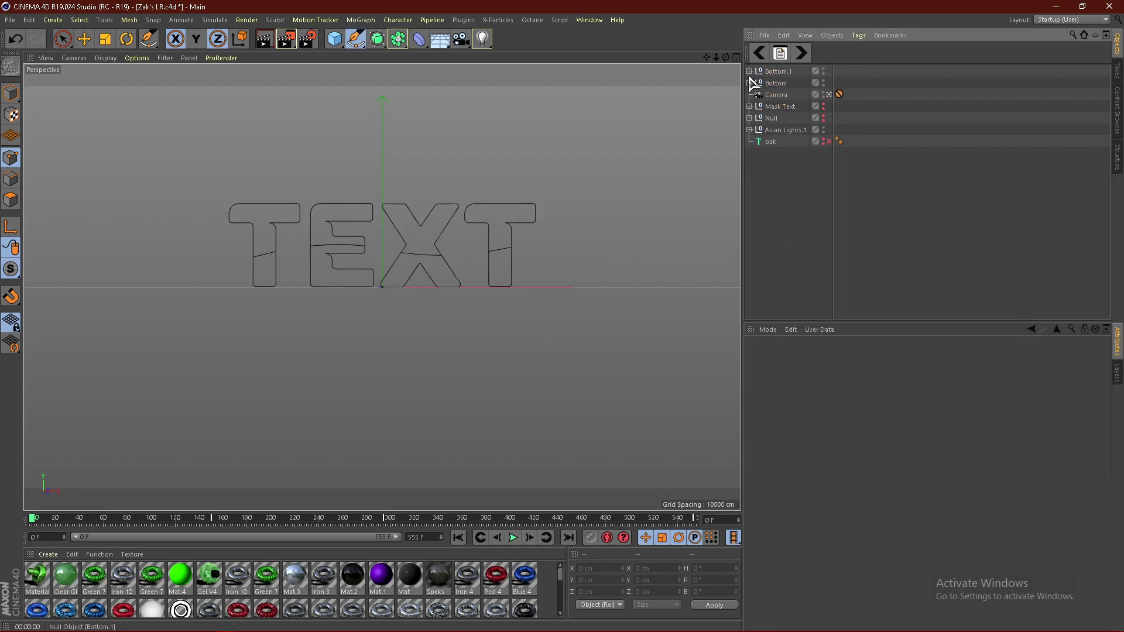
{"action": "double_click", "coordinate": [769, 73]}
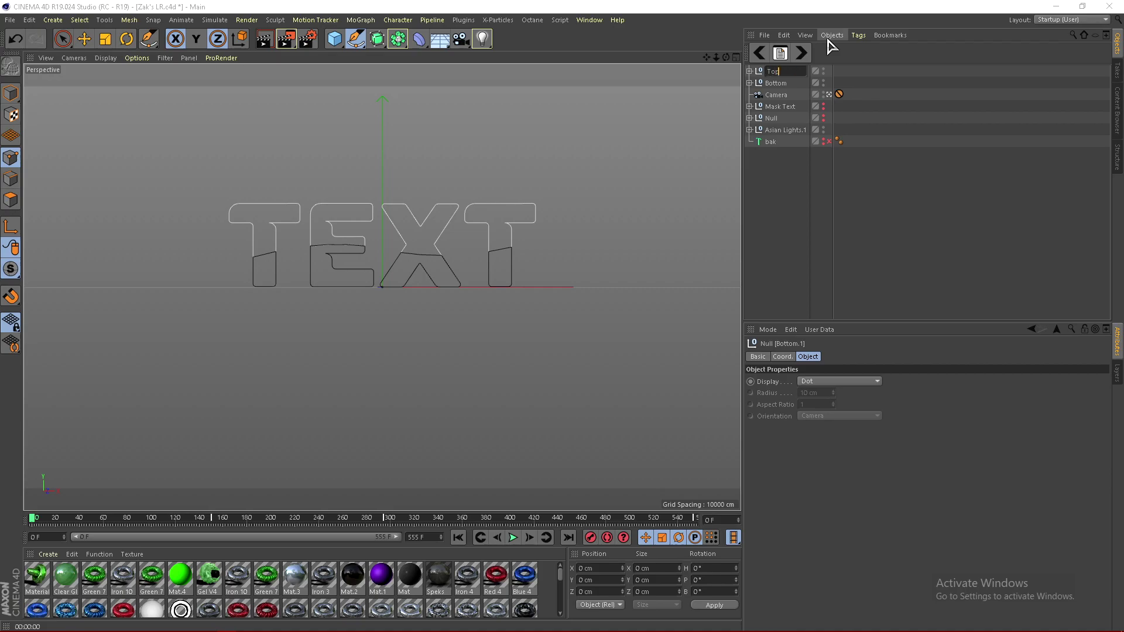
- Move the Bottom null slightly down along Y to open a narrow gap beneath the upper letter halves
{"action": "left_click", "coordinate": [776, 83]}
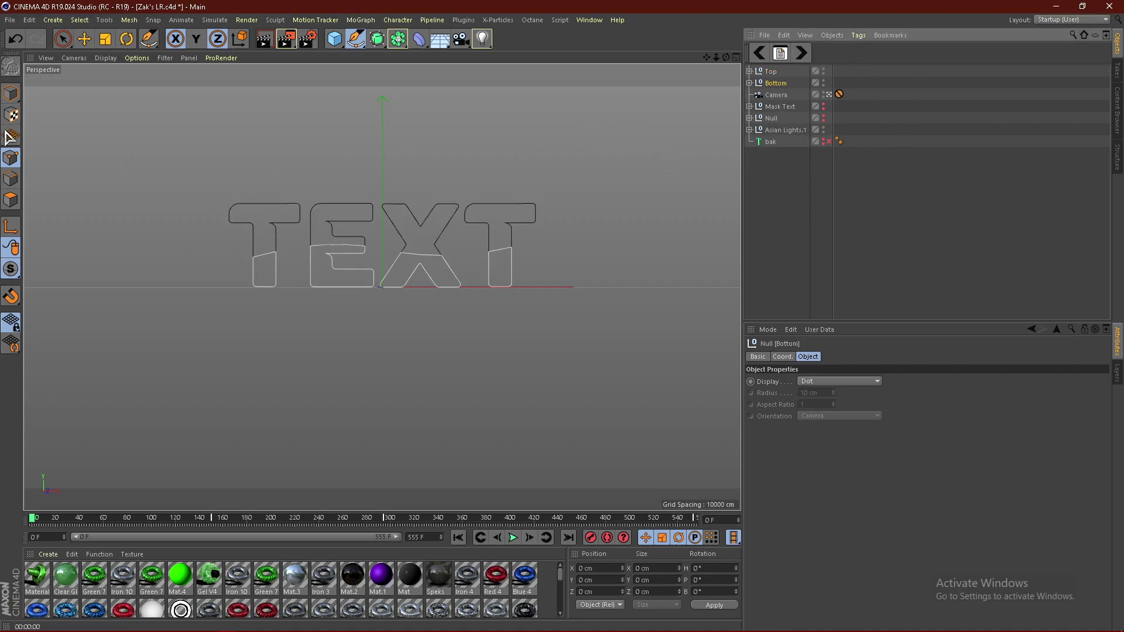
{"action": "left_click", "coordinate": [84, 38]}
{"action": "left_click_drag", "start_coordinate": [382, 183], "coordinate": [384, 188]}
{"action": "left_click", "coordinate": [747, 301]}
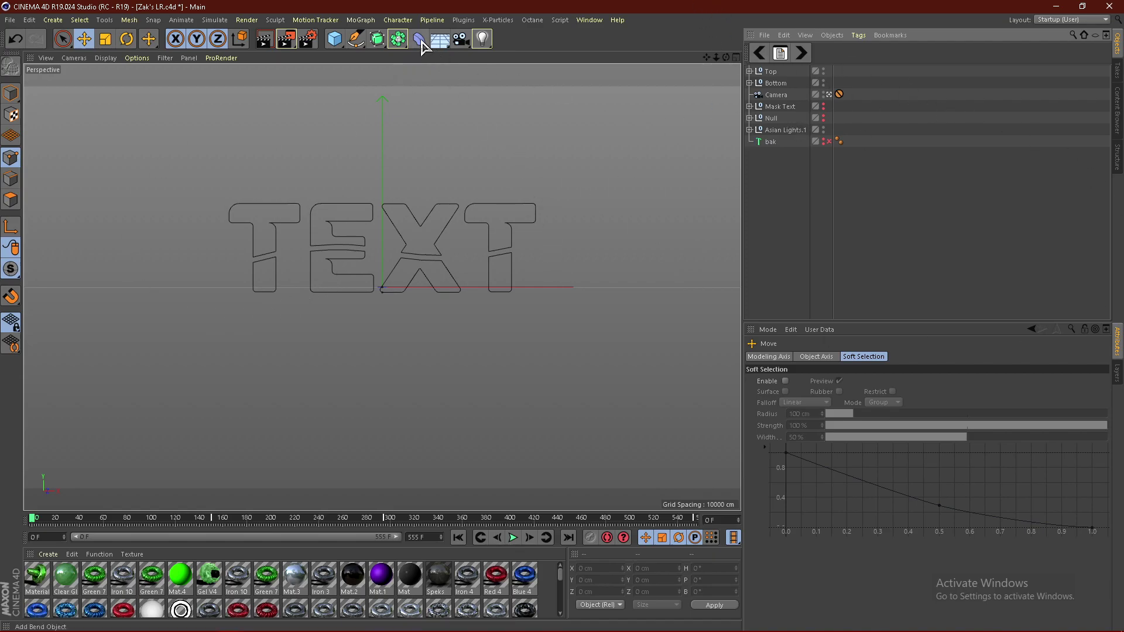
- Add an Extrude object and set its Z movement to 100 cm
{"action": "left_click", "coordinate": [378, 42]}
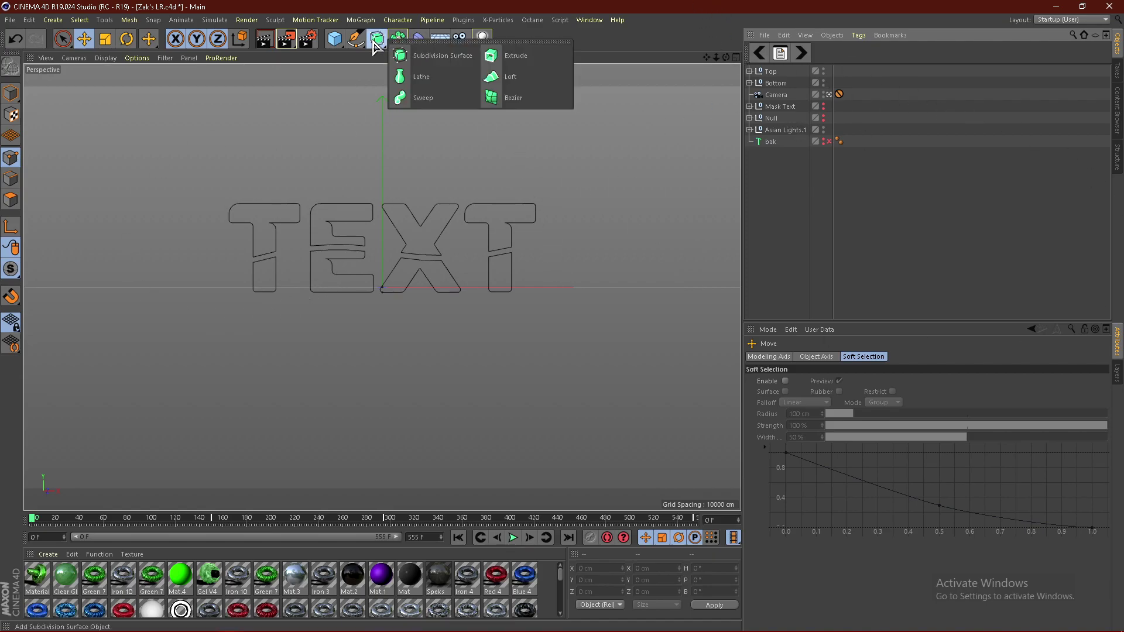
{"action": "left_click", "coordinate": [523, 59]}
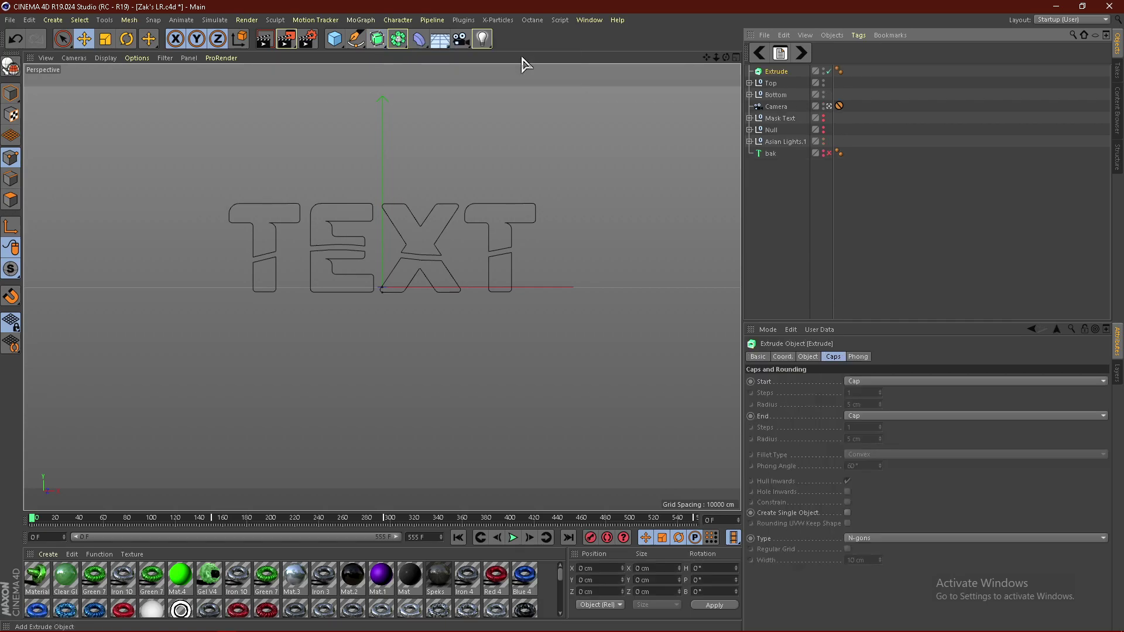
{"action": "left_click", "coordinate": [808, 358]}
{"action": "left_click", "coordinate": [911, 382]}
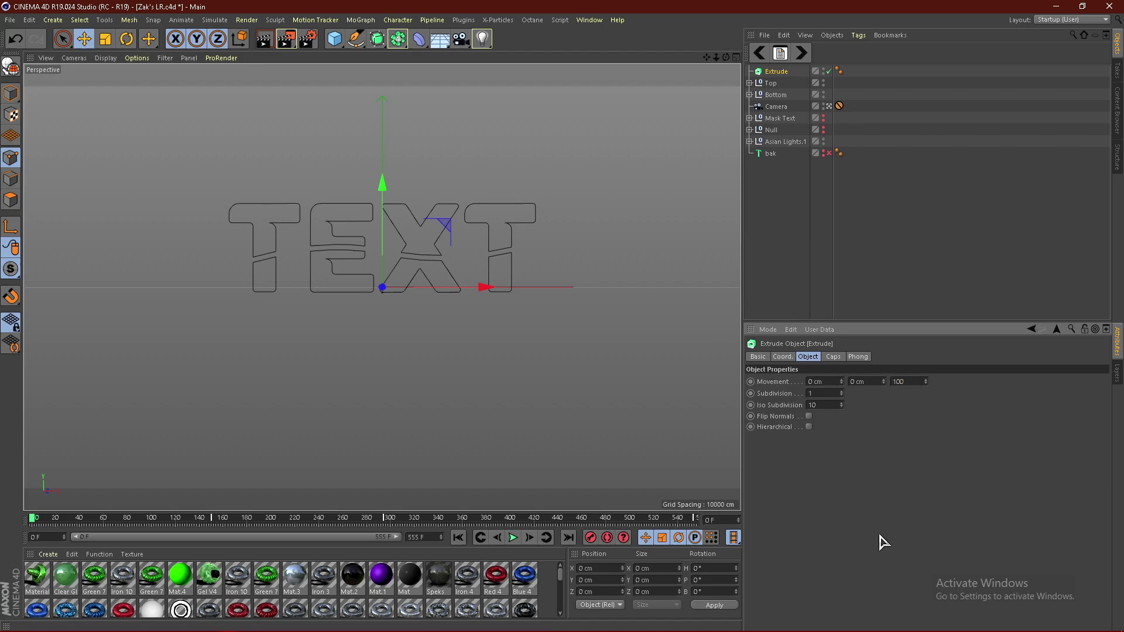
- Set the Extrude's start and end caps to Fillet Cap with 10 steps and a 2 cm radius each
{"action": "left_click", "coordinate": [833, 361]}
{"action": "left_click", "coordinate": [872, 381]}
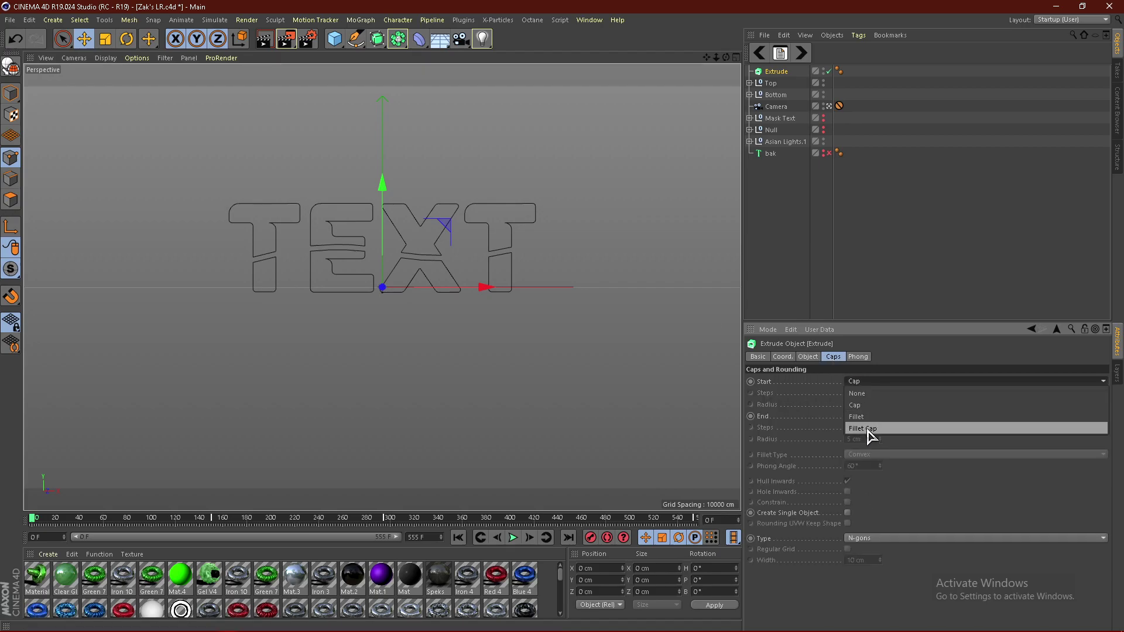
{"action": "left_click", "coordinate": [869, 431]}
{"action": "left_click", "coordinate": [863, 416]}
{"action": "left_click", "coordinate": [863, 463]}
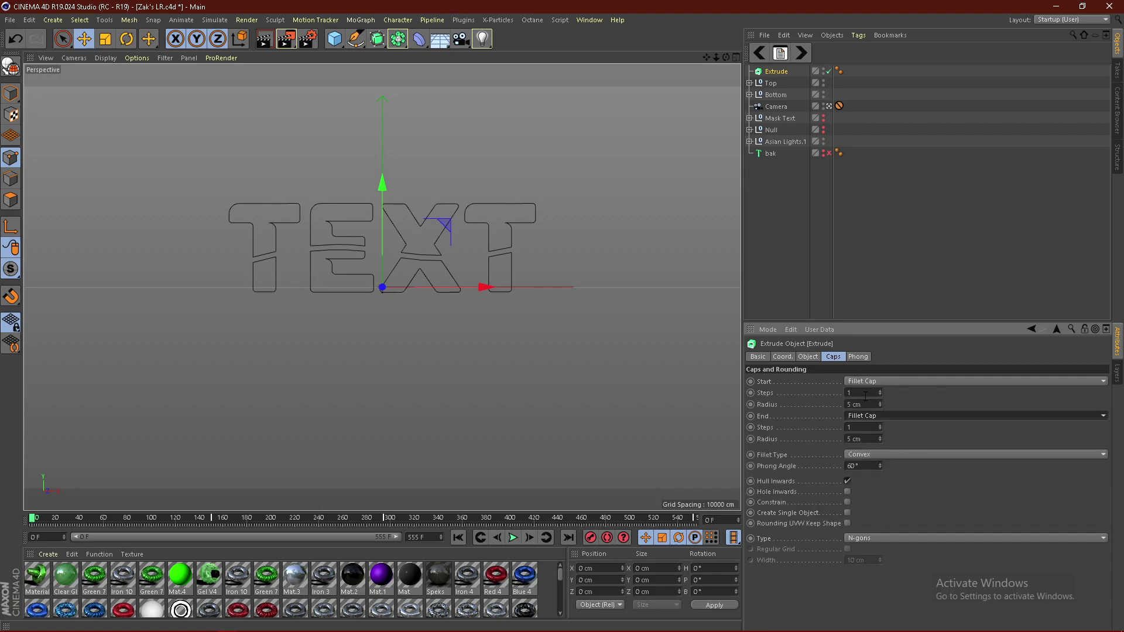
{"action": "type", "text": "2"}
{"action": "key", "text": "Tab"}
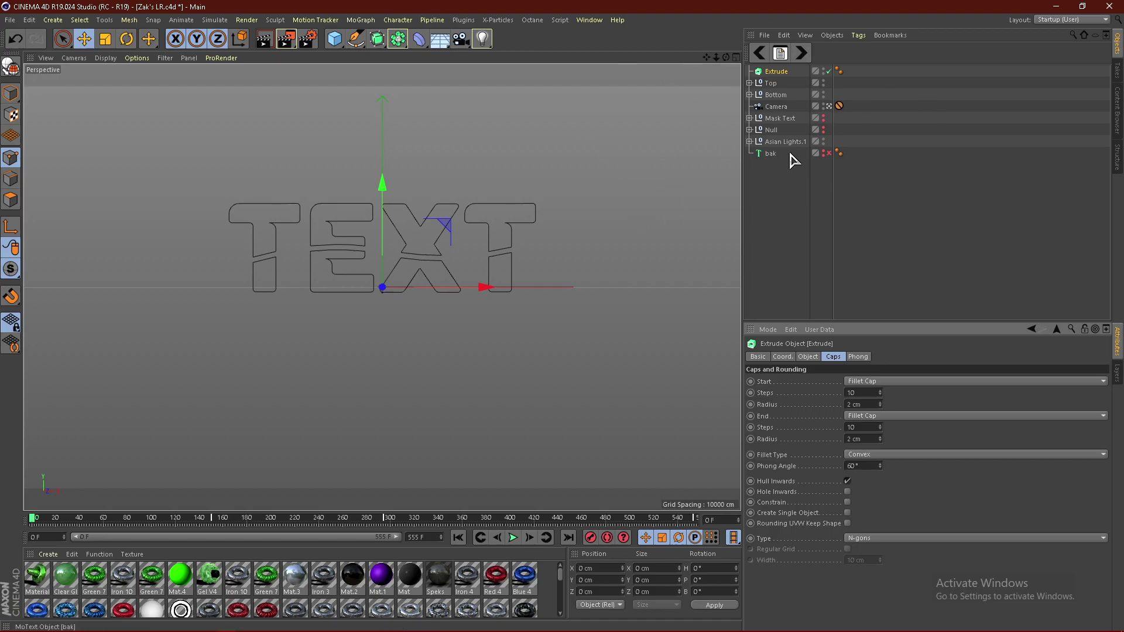
- Make seven copies of the configured Extrude object
{"action": "key", "text": "ctrl+c"}
{"action": "key", "text": "ctrl+v"}
{"action": "key", "text": "ctrl+v"}
{"action": "key", "text": "ctrl+v"}
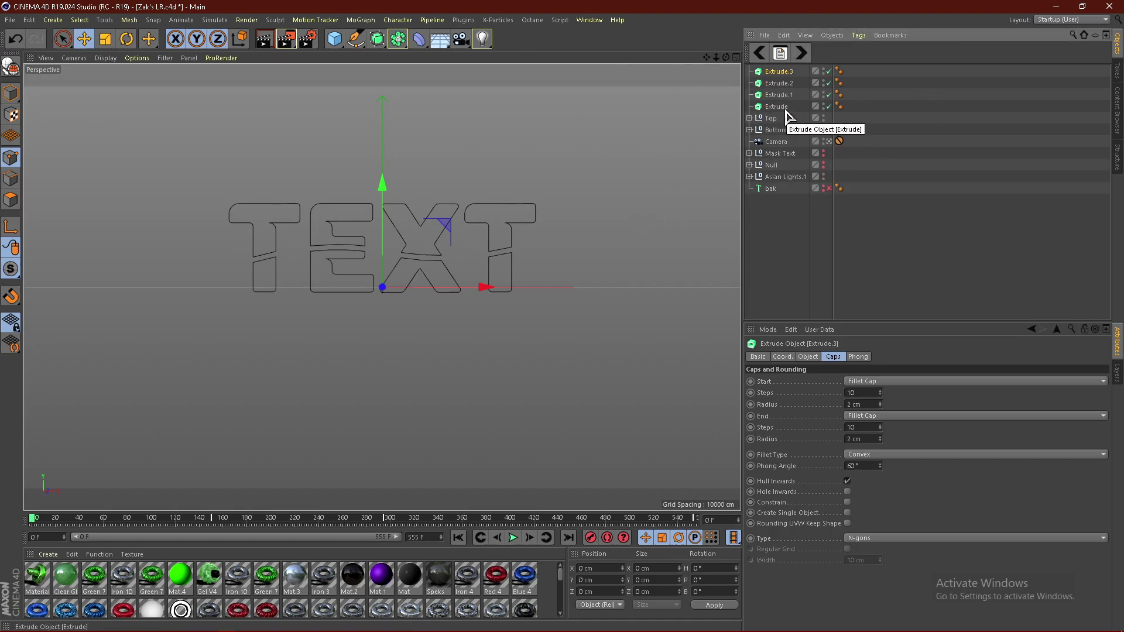
{"action": "key", "text": "ctrl+v"}
{"action": "key", "text": "ctrl+v"}
{"action": "key", "text": "ctrl+v"}
{"action": "key", "text": "ctrl+v"}
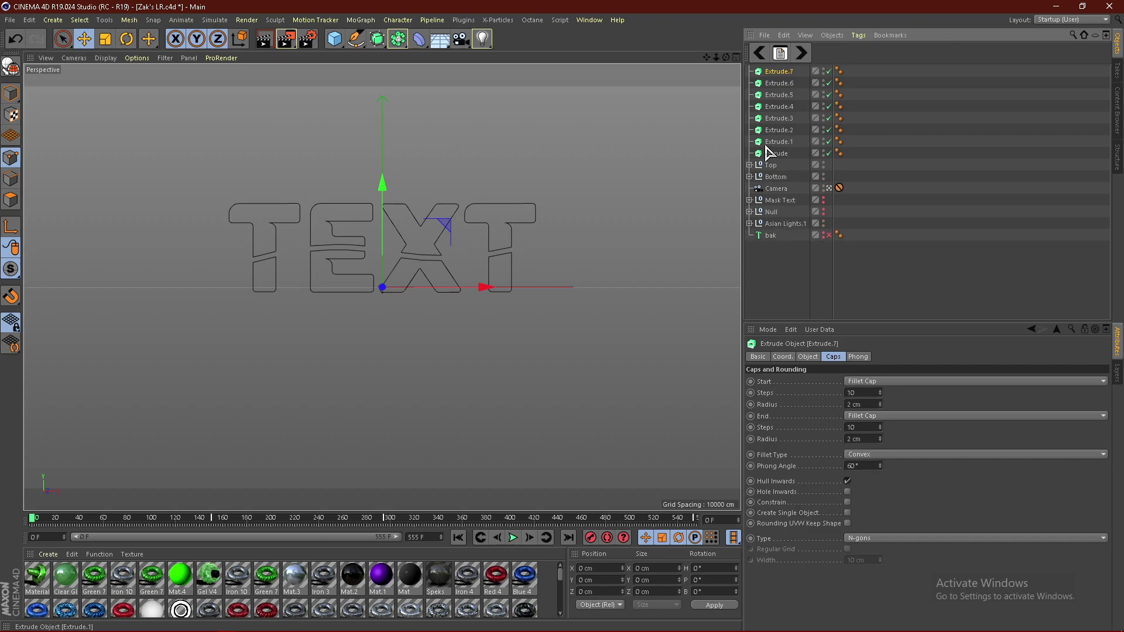
- Nest each of the Top null's four Spline Masks in its own Extrude, using Extrude through Extrude.3
{"action": "left_click", "coordinate": [749, 165]}
{"action": "left_click_drag", "start_coordinate": [776, 176], "coordinate": [784, 132]}
{"action": "left_click_drag", "start_coordinate": [778, 192], "coordinate": [776, 119]}
{"action": "left_click", "coordinate": [750, 118]}
{"action": "left_click", "coordinate": [750, 130]}
{"action": "left_click", "coordinate": [749, 141]}
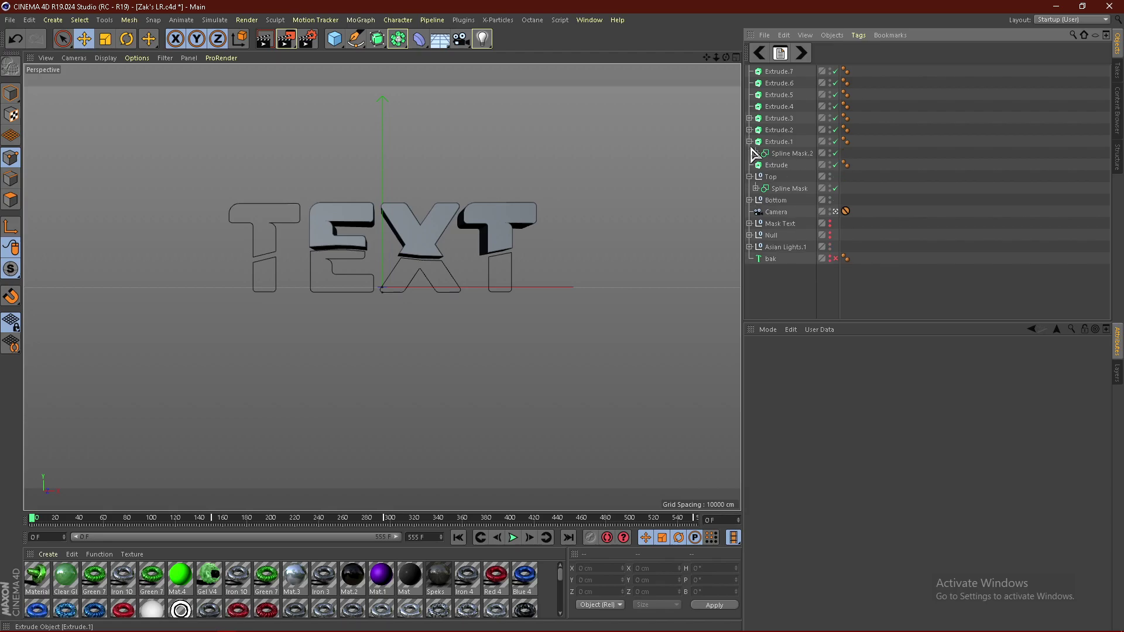
{"action": "left_click_drag", "start_coordinate": [766, 179], "coordinate": [775, 153]}
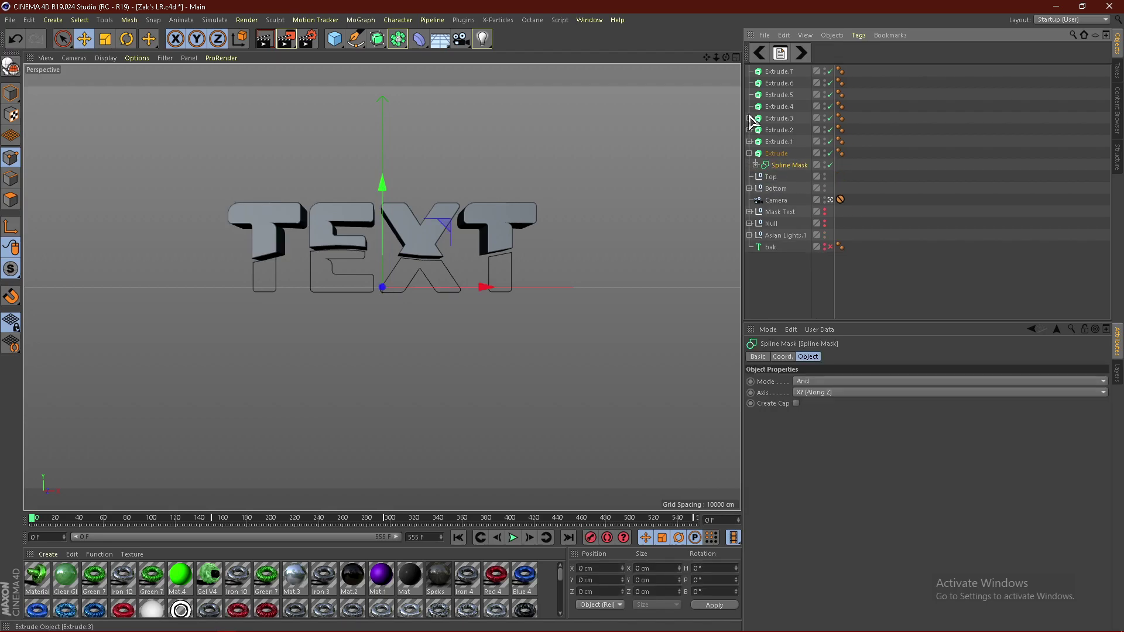
- Move Extrude, Extrude.1, Extrude.2 and Extrude.3 into the Top null
{"action": "left_click", "coordinate": [750, 154]}
{"action": "left_click", "coordinate": [778, 142]}
{"action": "left_click", "coordinate": [779, 119], "text": "shift"}
{"action": "left_click_drag", "start_coordinate": [772, 168], "coordinate": [771, 167]}
- Nest each of the Bottom null's four Spline Masks in its own Extrude, from Spline Mask.3 in Extrude.4 to Spline Mask in Extrude.7
{"action": "left_click", "coordinate": [750, 130]}
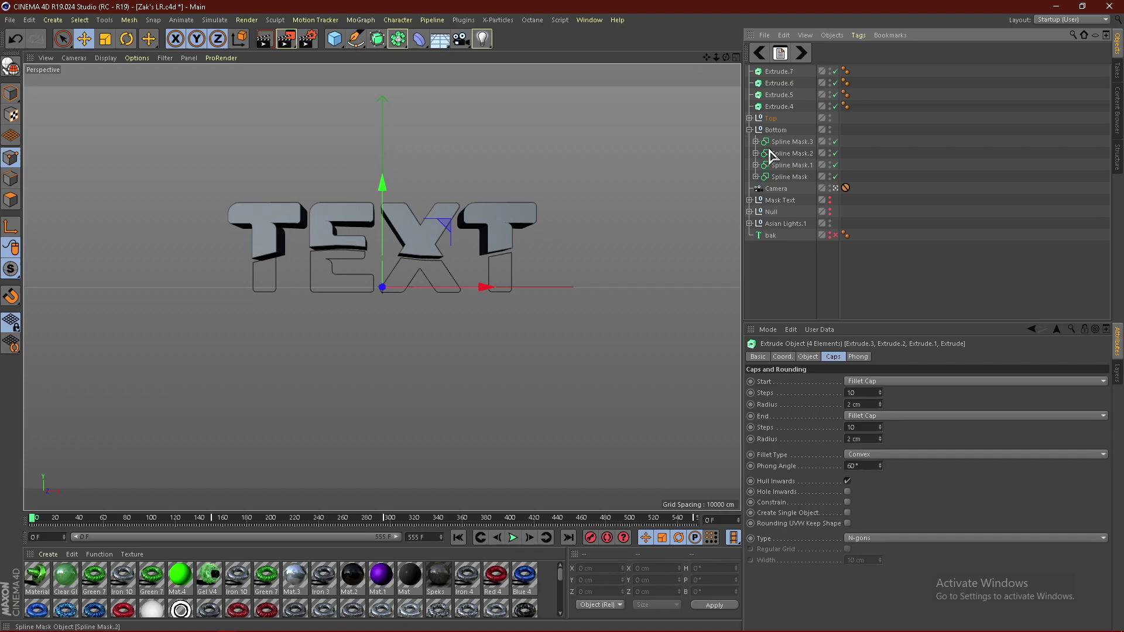
{"action": "left_click_drag", "start_coordinate": [785, 109], "coordinate": [784, 107]}
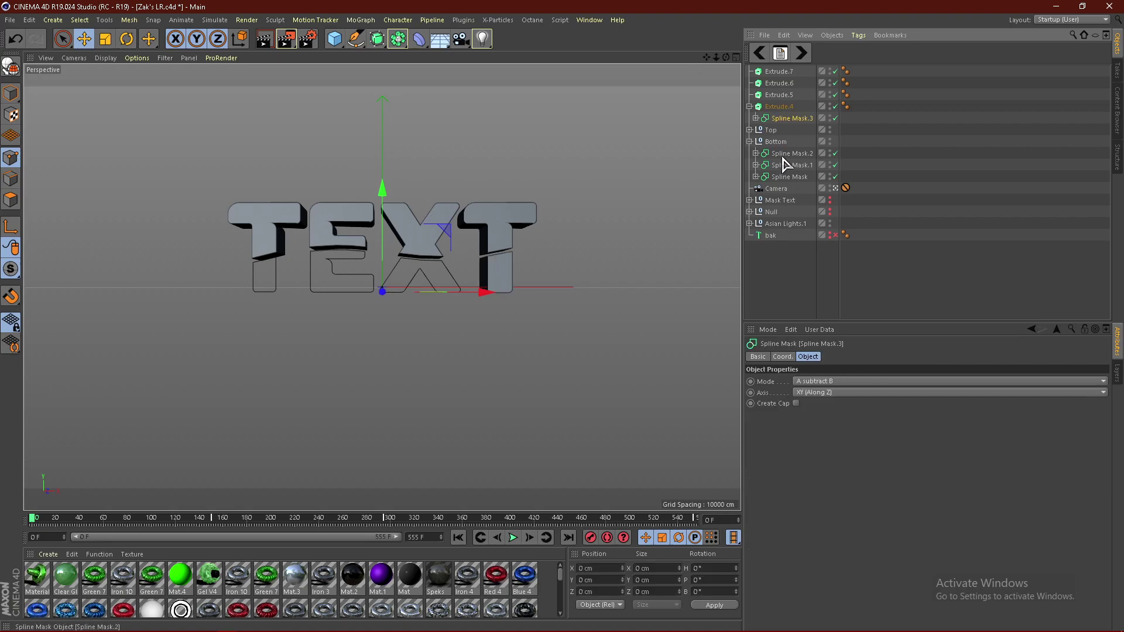
{"action": "left_click_drag", "start_coordinate": [788, 154], "coordinate": [784, 95]}
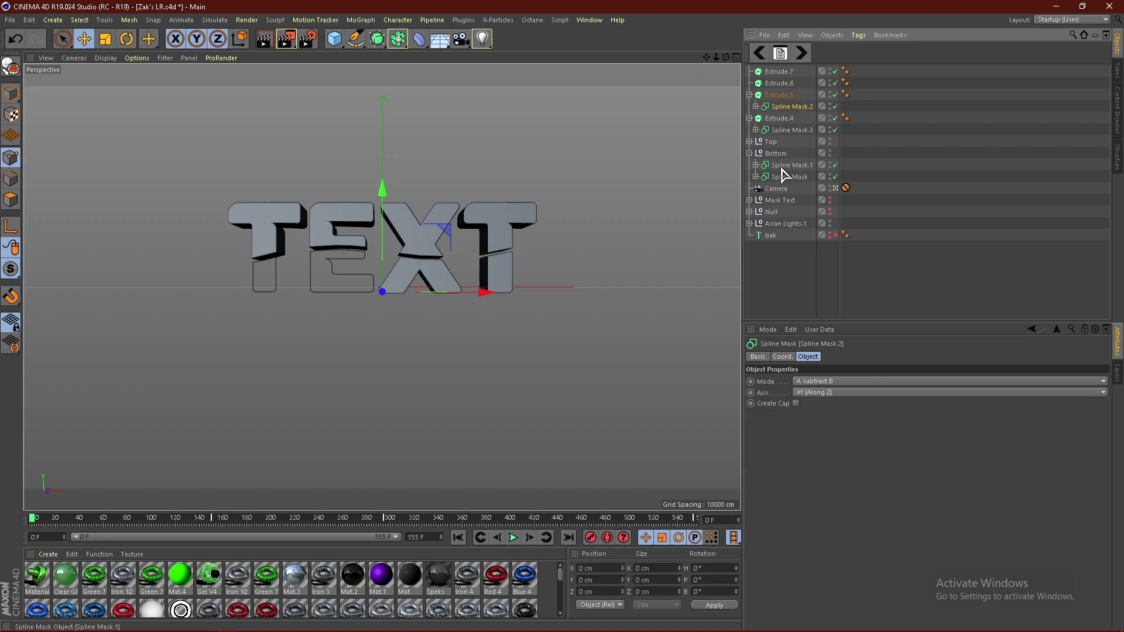
{"action": "left_click_drag", "start_coordinate": [780, 85], "coordinate": [781, 69]}
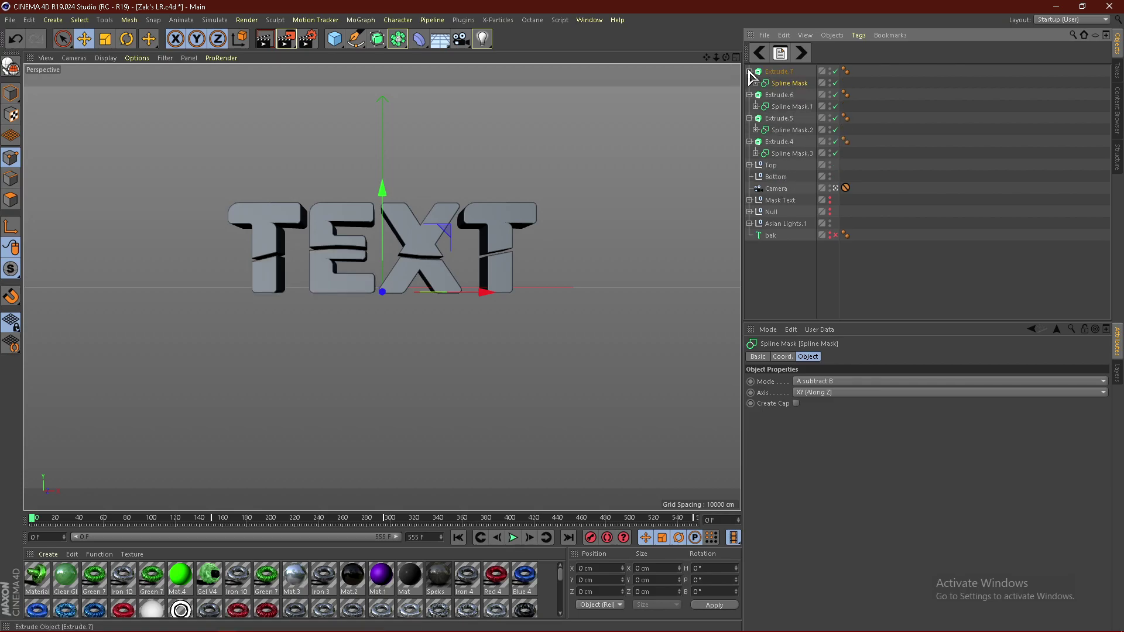
- Collapse Extrude.4 through Extrude.7 and move all four into the Bottom null
{"action": "left_click", "coordinate": [749, 71]}
{"action": "left_click", "coordinate": [749, 82]}
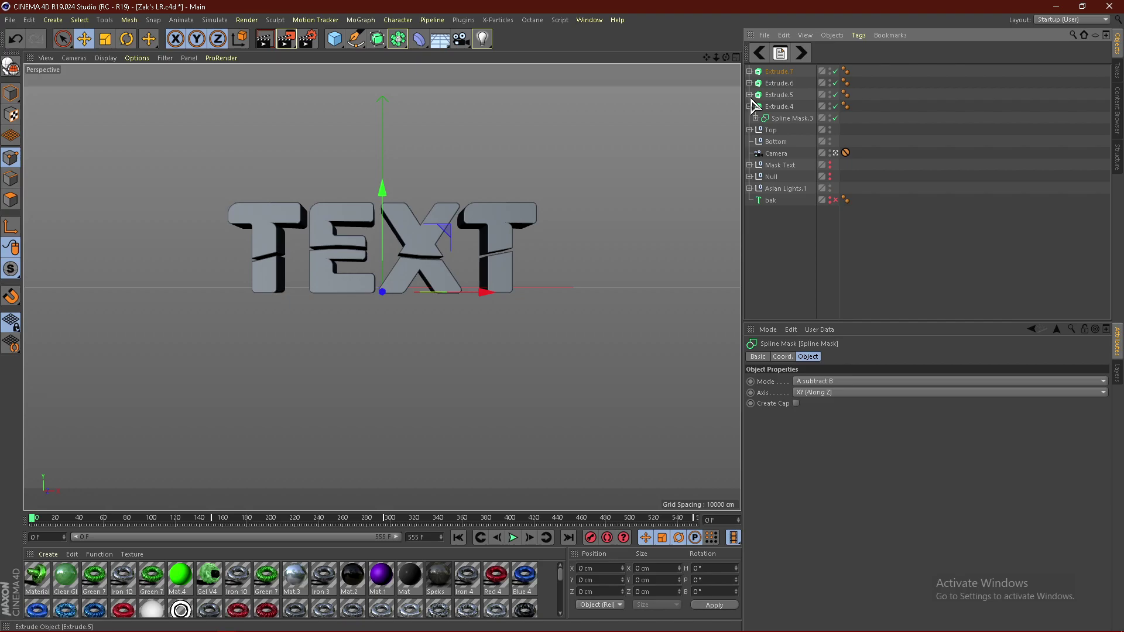
{"action": "left_click", "coordinate": [749, 94]}
{"action": "left_click", "coordinate": [749, 106]}
{"action": "left_click", "coordinate": [784, 106]}
{"action": "left_click", "coordinate": [779, 73], "text": "shift"}
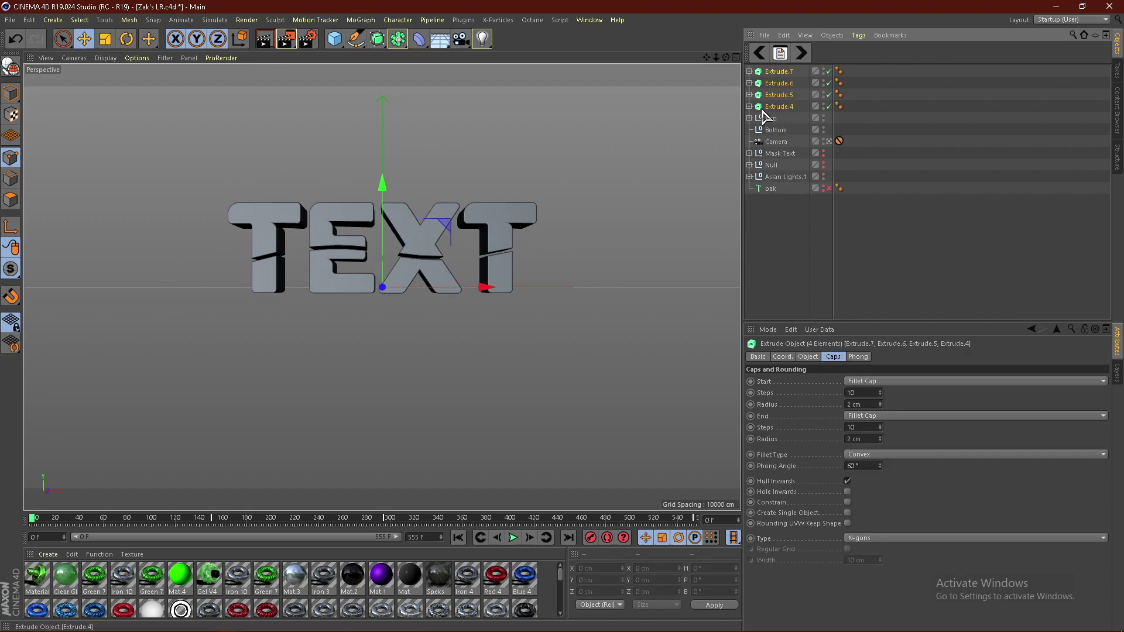
{"action": "left_click_drag", "start_coordinate": [778, 134], "coordinate": [777, 131]}
- Group the Top and Bottom nulls into a new null and rename it Text
{"action": "left_click", "coordinate": [773, 84]}
{"action": "left_click", "coordinate": [771, 73], "text": "shift"}
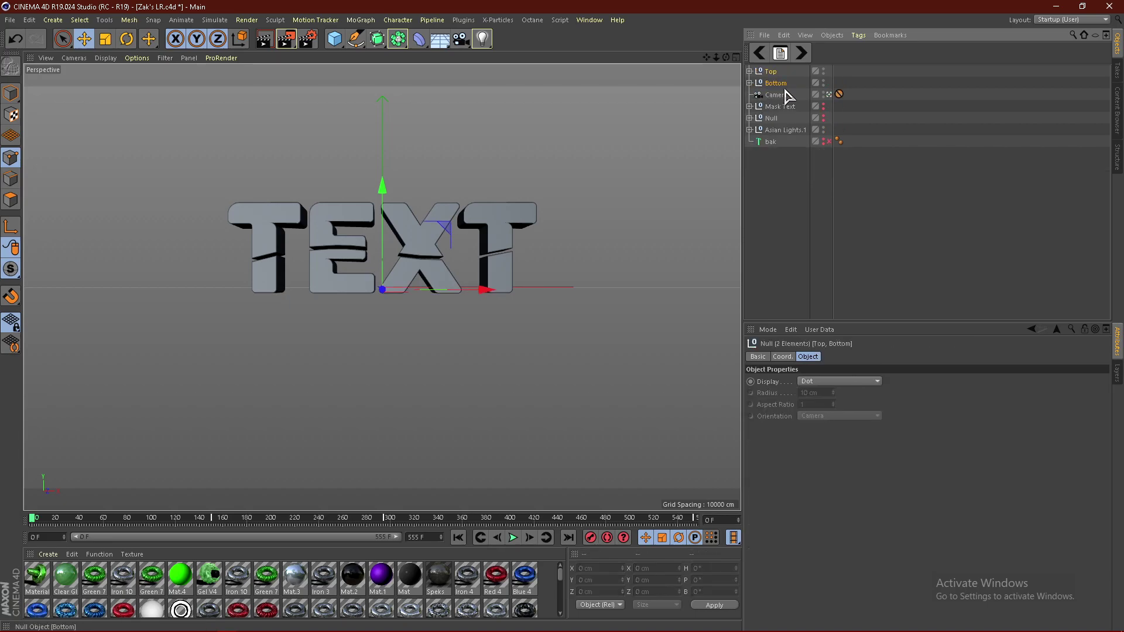
{"action": "key", "text": "alt+g"}
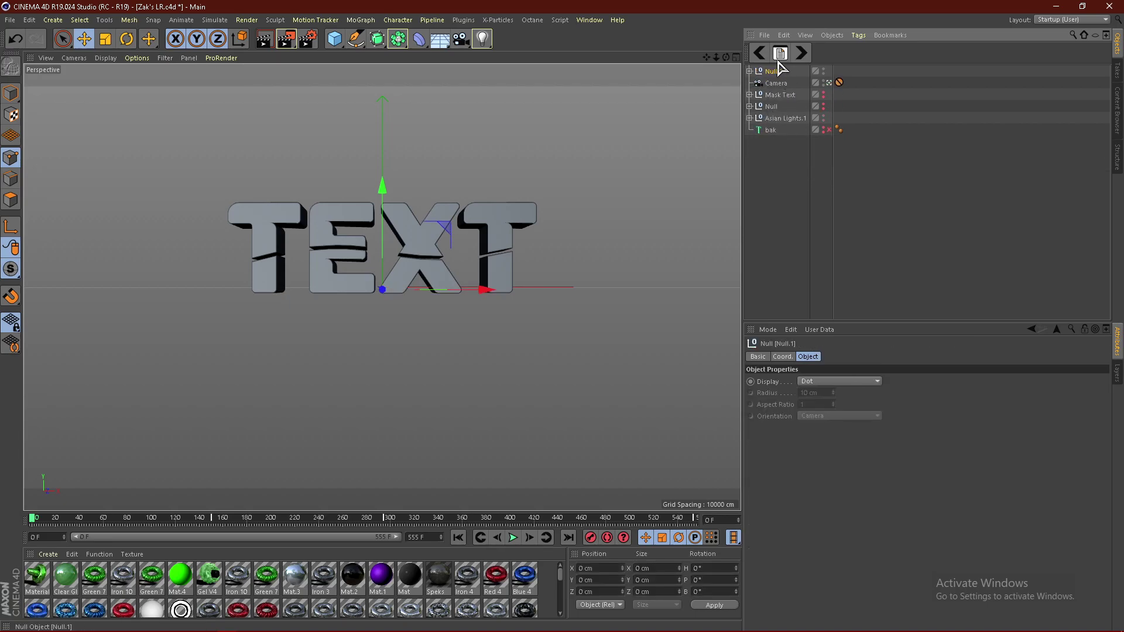
{"action": "double_click", "coordinate": [776, 71]}
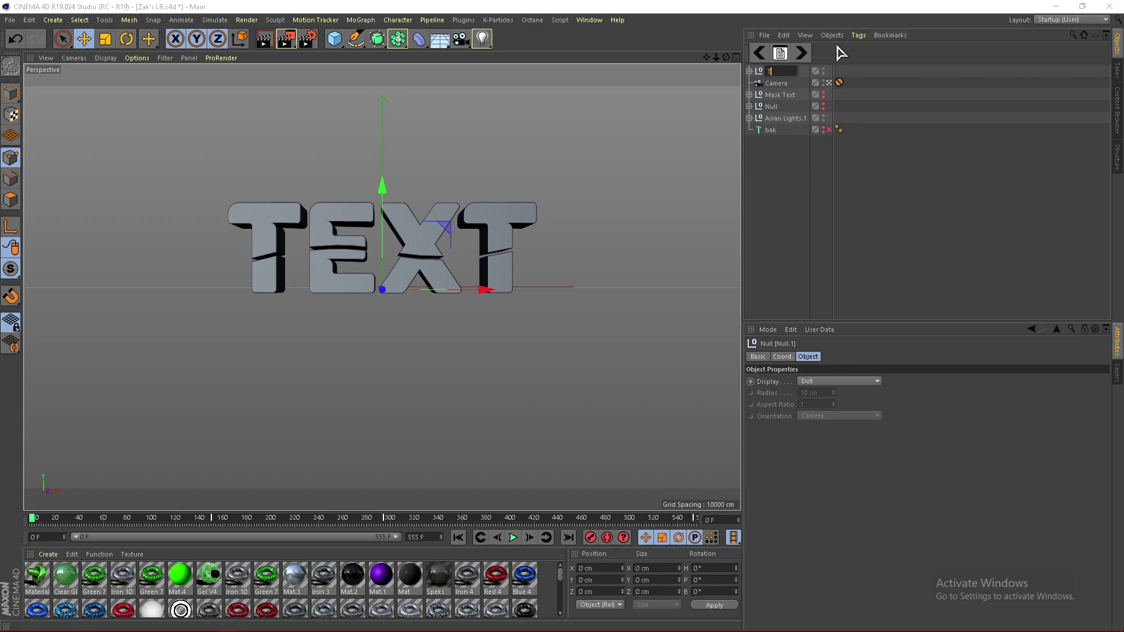
{"action": "key", "text": "Return"}
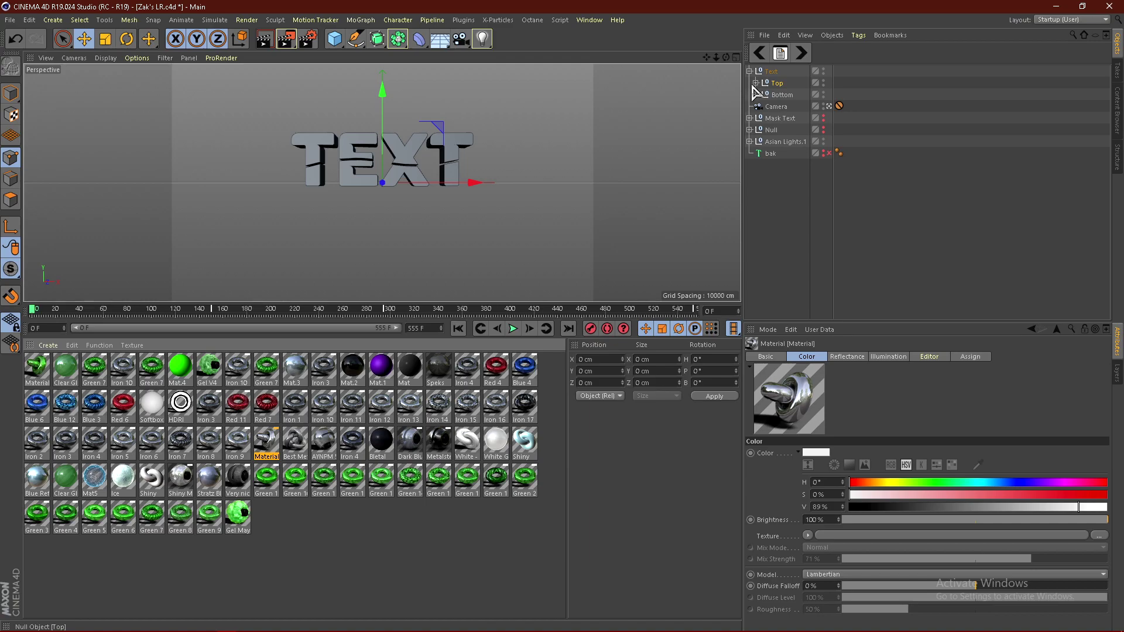
- Apply the silver material named Material to Extrude.3 in Top, with Cubic projection and Seamless enabled
{"action": "left_click", "coordinate": [756, 82]}
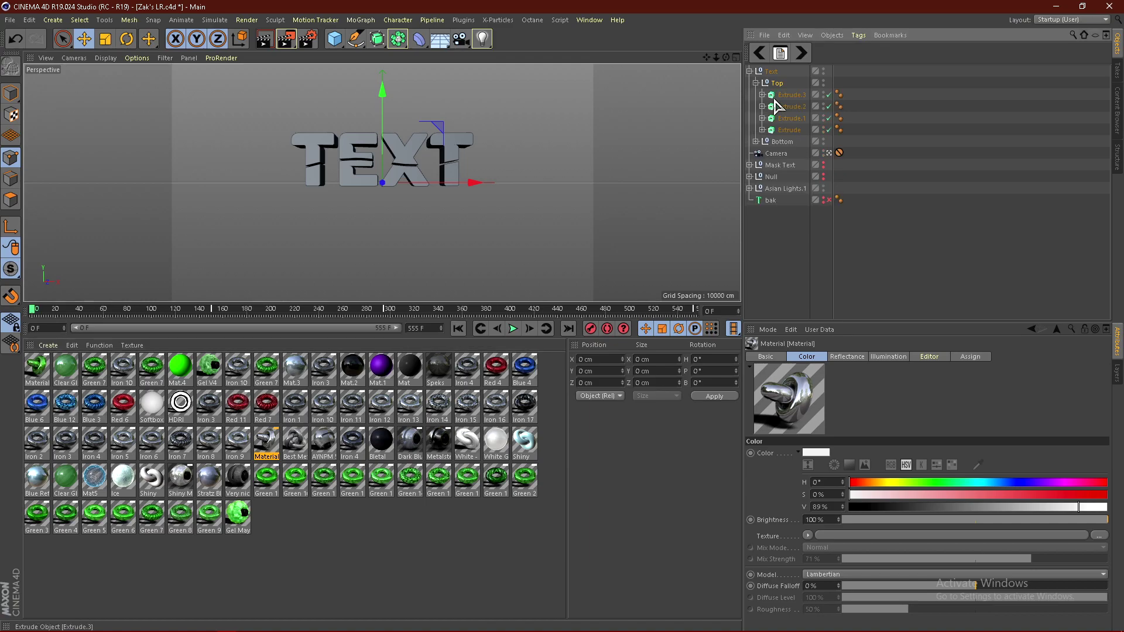
{"action": "left_click", "coordinate": [789, 95]}
{"action": "left_click_drag", "start_coordinate": [267, 446], "coordinate": [785, 100]}
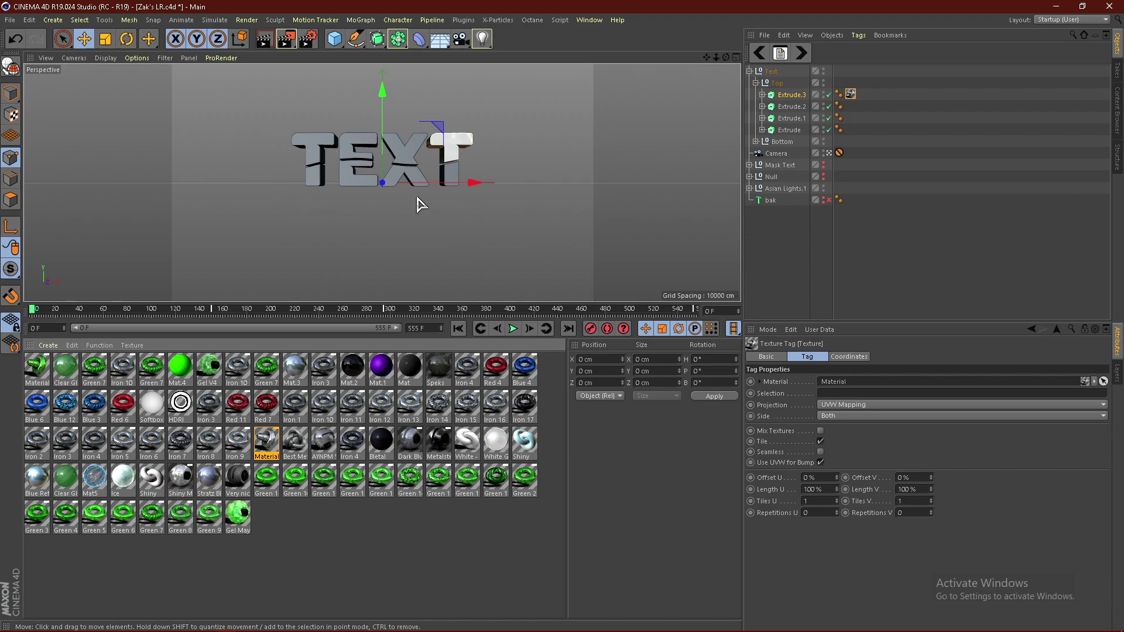
{"action": "left_click", "coordinate": [843, 405]}
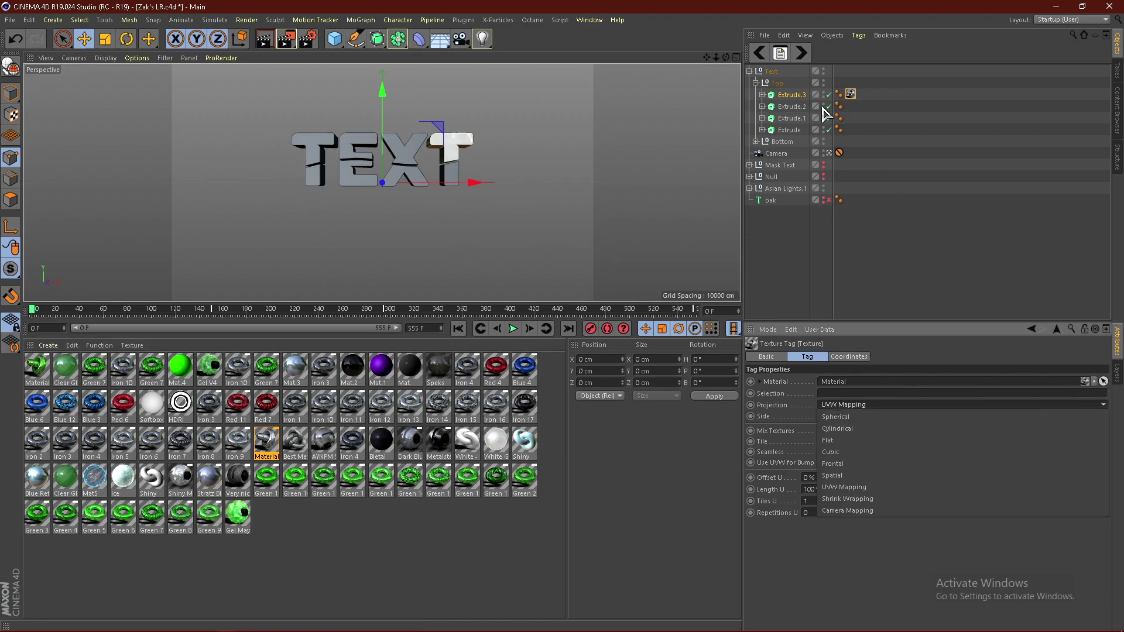
{"action": "left_click", "coordinate": [835, 453]}
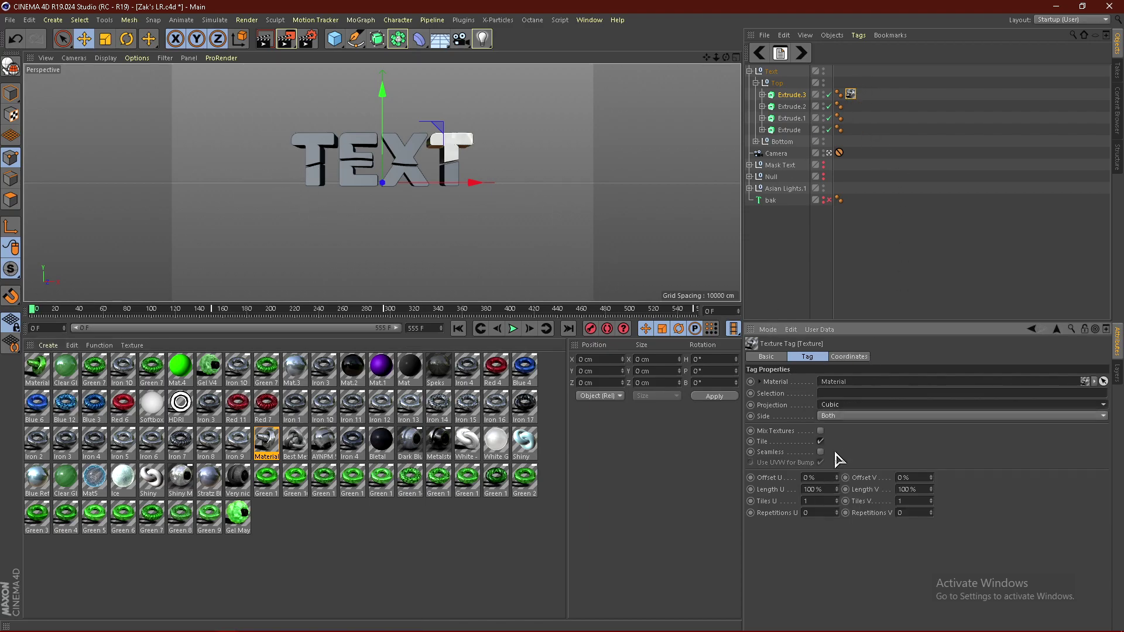
{"action": "left_click", "coordinate": [820, 452]}
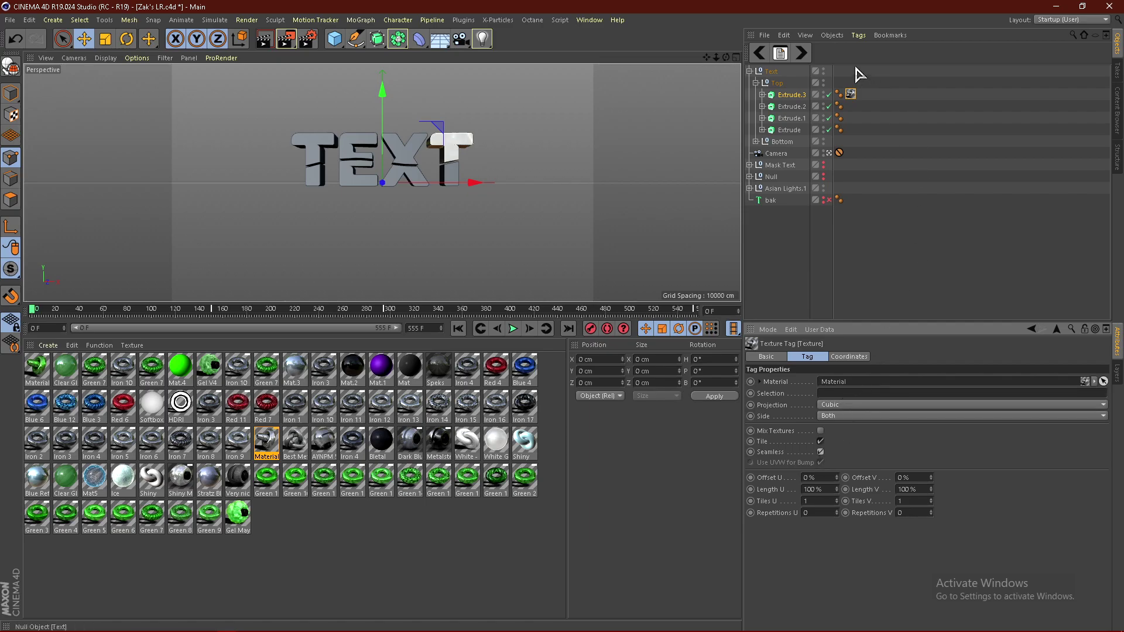
- Copy Extrude.3's texture tag onto Extrude.2, Extrude.1 and Extrude in the Top null
{"action": "left_click_drag", "start_coordinate": [852, 112], "coordinate": [851, 129], "text": "ctrl"}
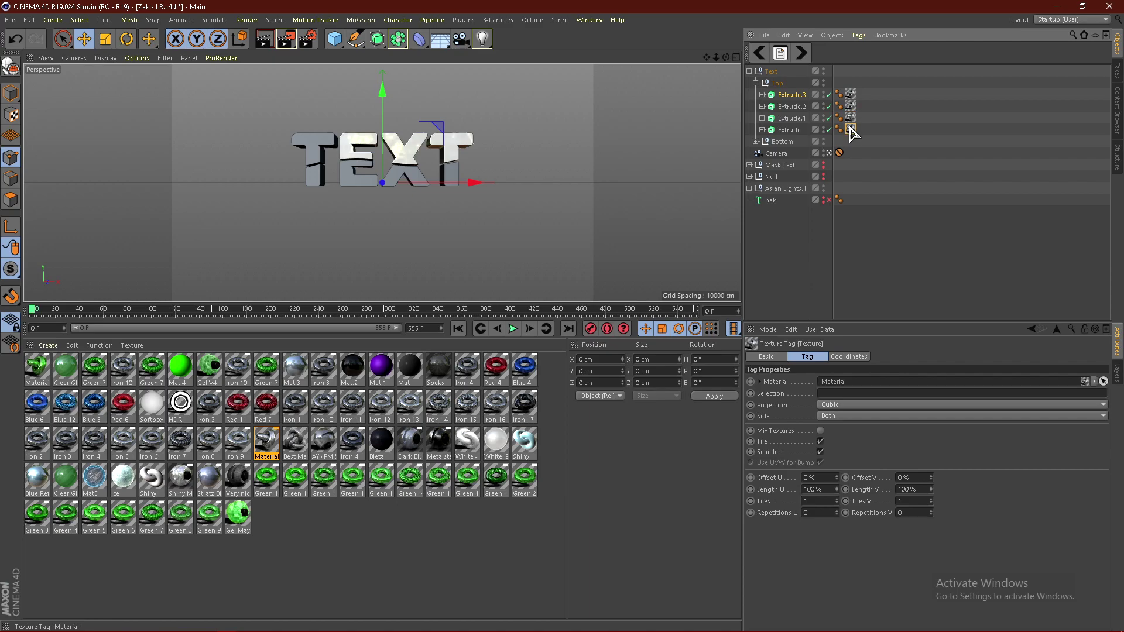
{"action": "left_click", "coordinate": [792, 118]}
{"action": "left_click", "coordinate": [792, 95]}
- Expand the Bottom null and apply the Red 6 material to Extrude.7
{"action": "left_click_drag", "start_coordinate": [410, 339], "coordinate": [410, 374]}
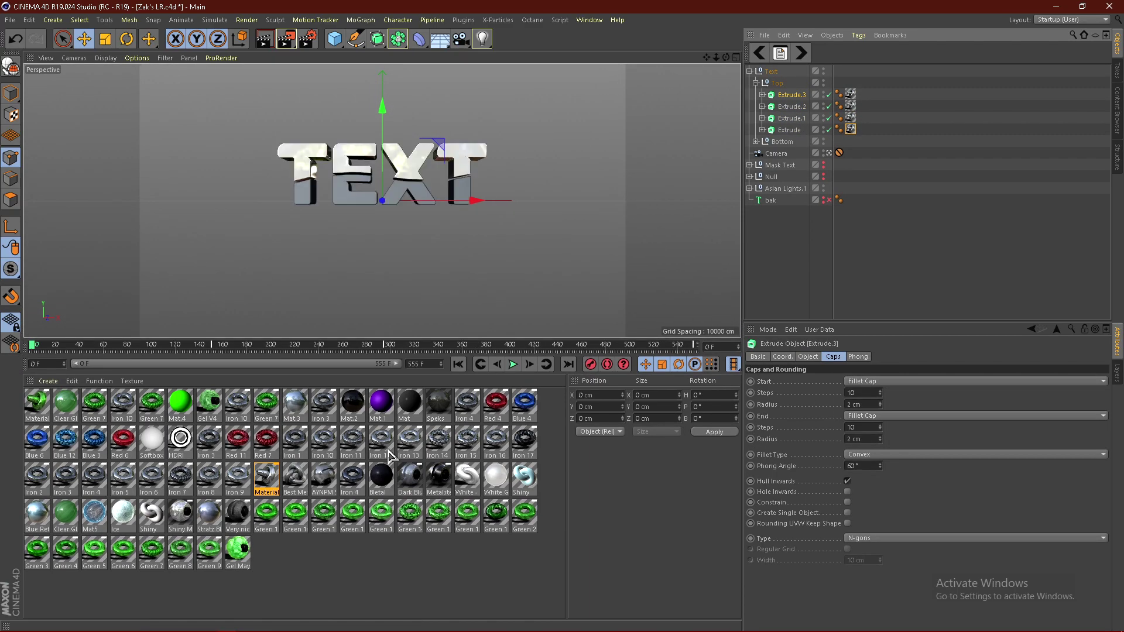
{"action": "left_click", "coordinate": [263, 451]}
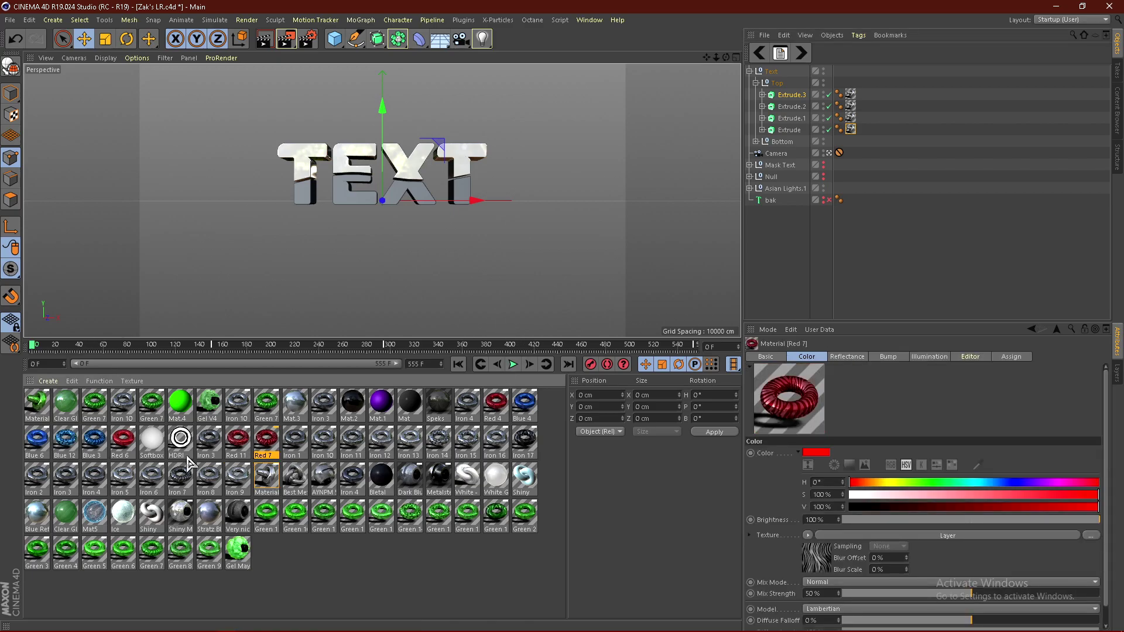
{"action": "left_click", "coordinate": [116, 444]}
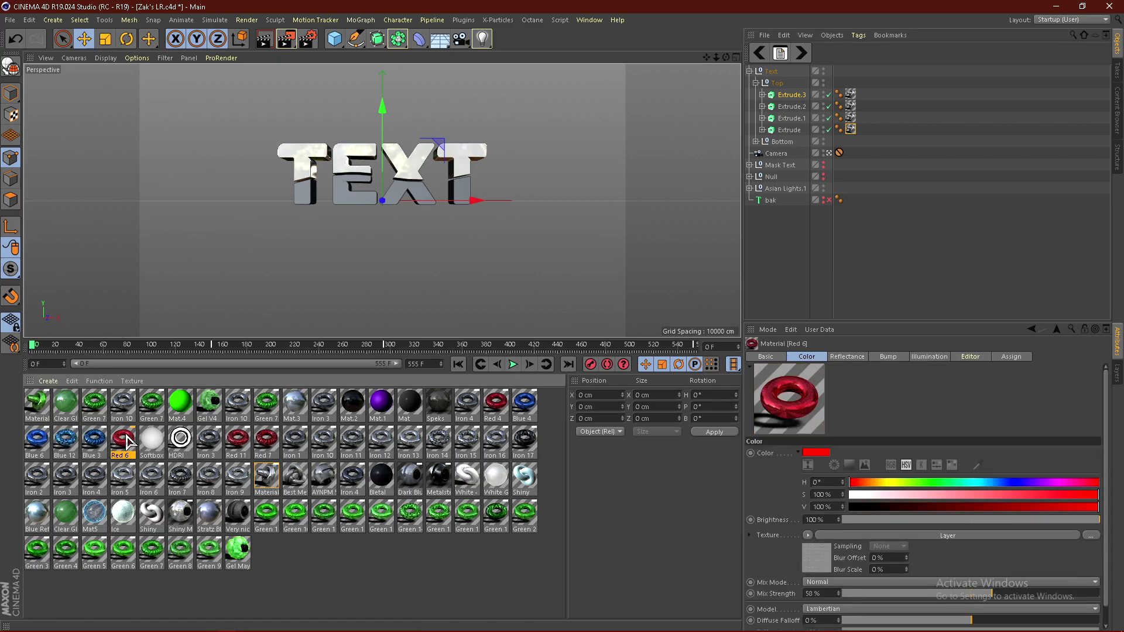
{"action": "left_click", "coordinate": [755, 142]}
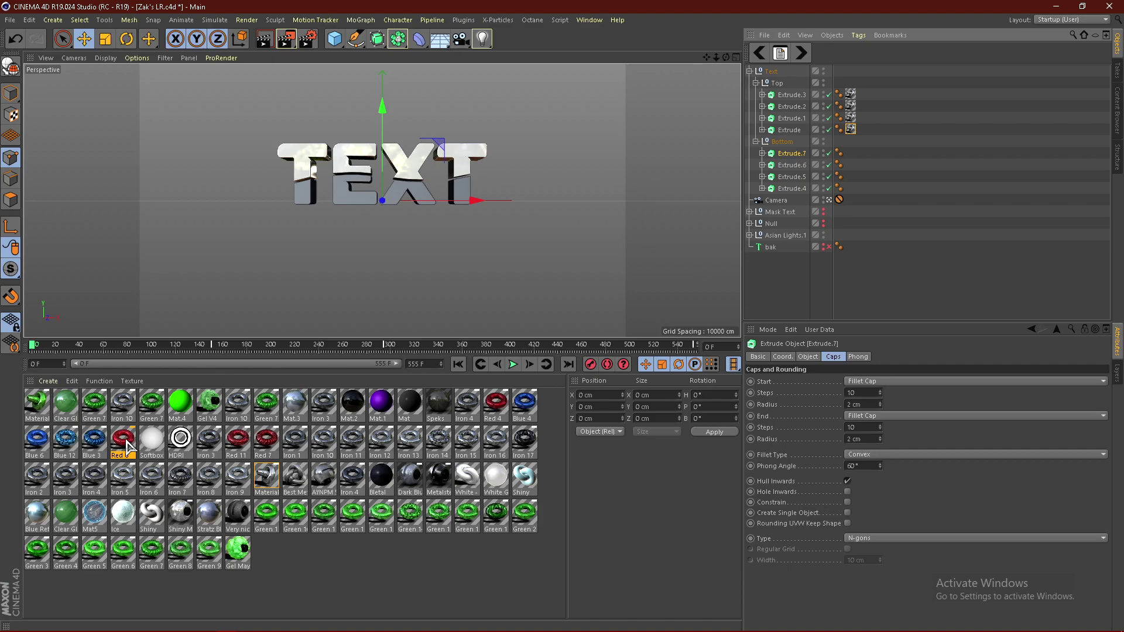
{"action": "left_click_drag", "start_coordinate": [128, 447], "coordinate": [823, 199]}
{"action": "left_click_drag", "start_coordinate": [800, 157], "coordinate": [801, 156]}
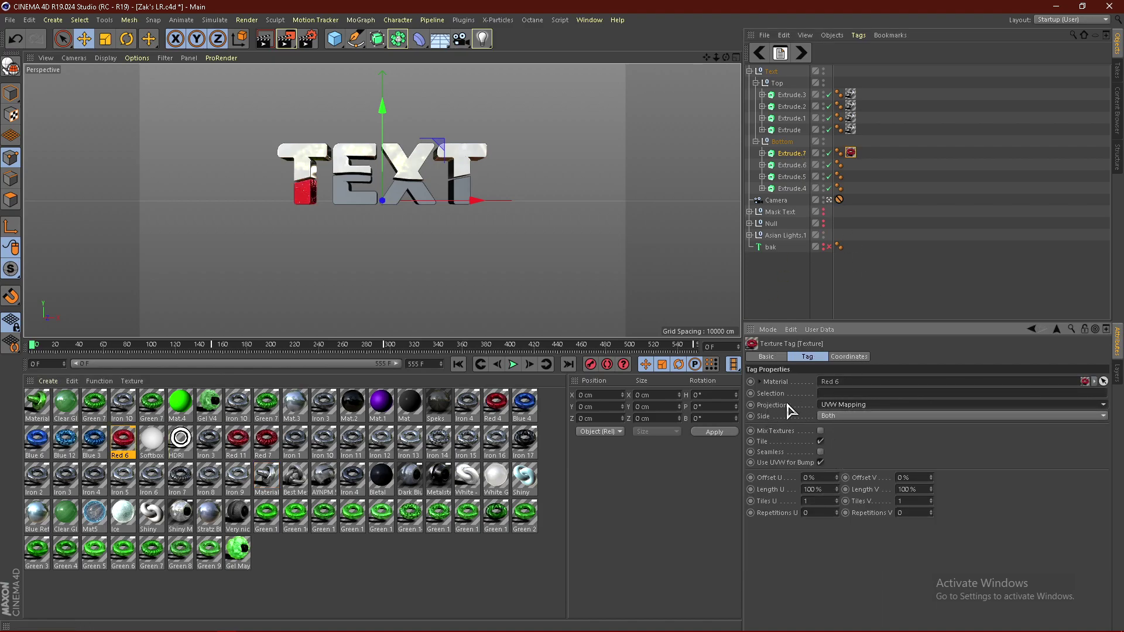
- Set Extrude.7's texture tag to Cubic projection with Seamless enabled, and copy it onto Extrude.6, Extrude.5 and Extrude.4
{"action": "left_click", "coordinate": [855, 404]}
{"action": "left_click", "coordinate": [836, 459]}
{"action": "left_click", "coordinate": [821, 451]}
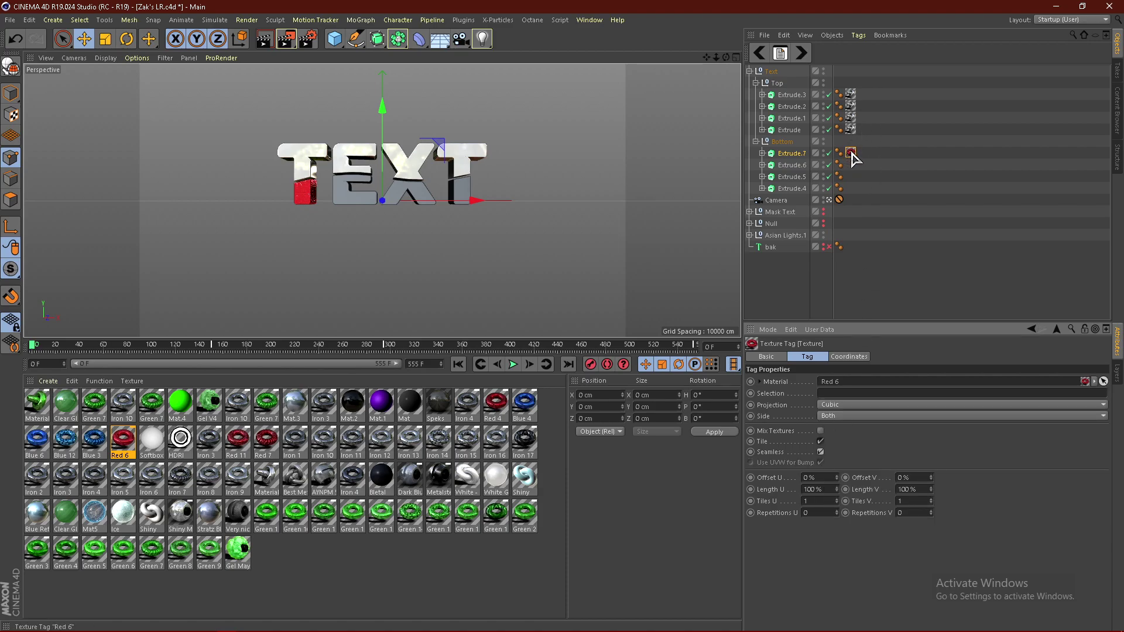
{"action": "left_click_drag", "start_coordinate": [851, 153], "coordinate": [851, 188], "text": "ctrl"}
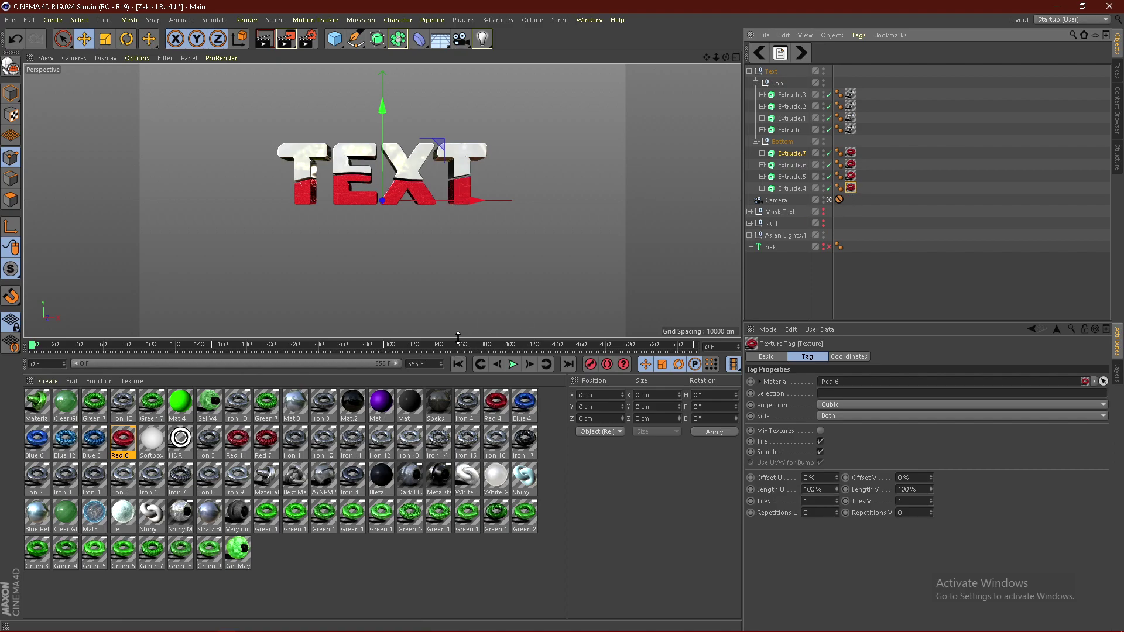
- Enlarge the viewport and render the view to preview the silver and red materials on the text
{"action": "left_click_drag", "start_coordinate": [455, 375], "coordinate": [455, 556]}
{"action": "left_click", "coordinate": [271, 42]}
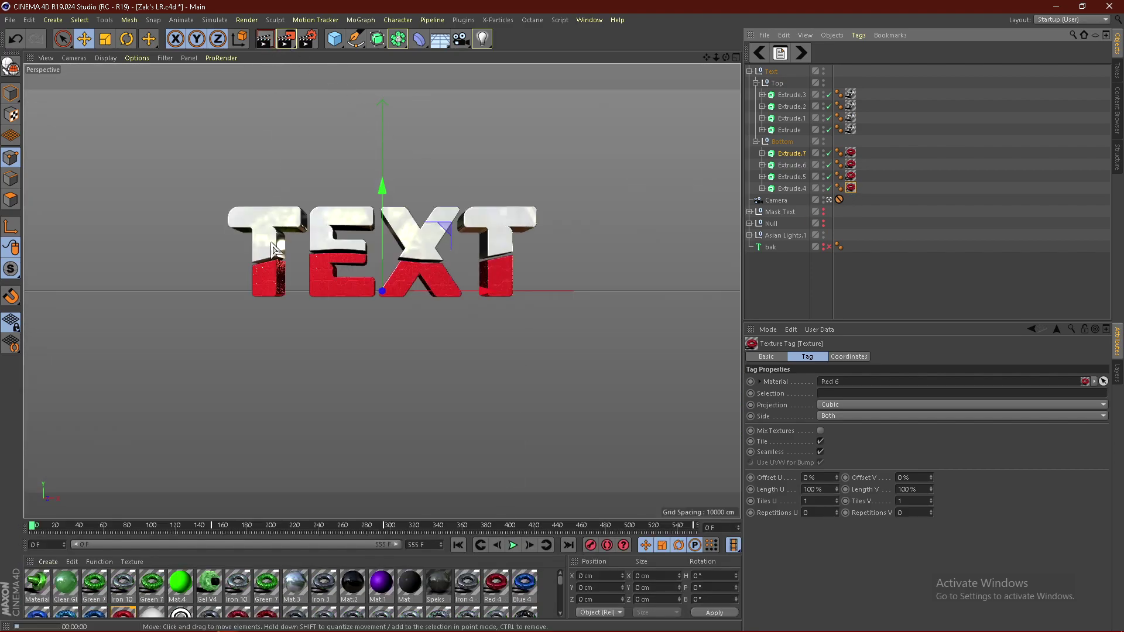
{"action": "left_click", "coordinate": [788, 294]}
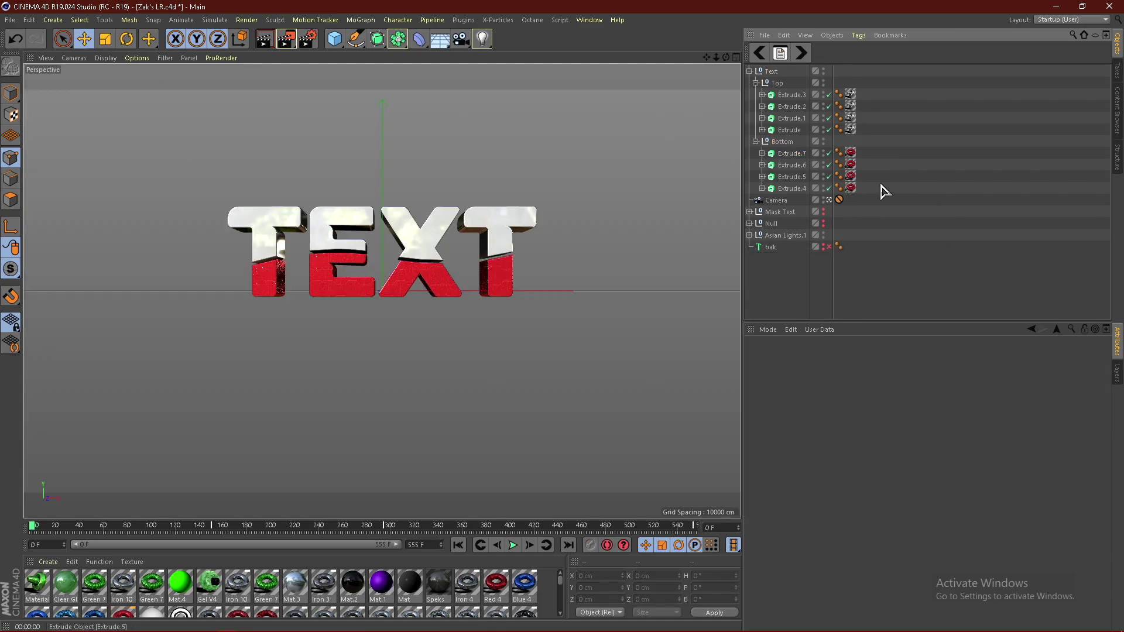
{"action": "left_click", "coordinate": [850, 187]}
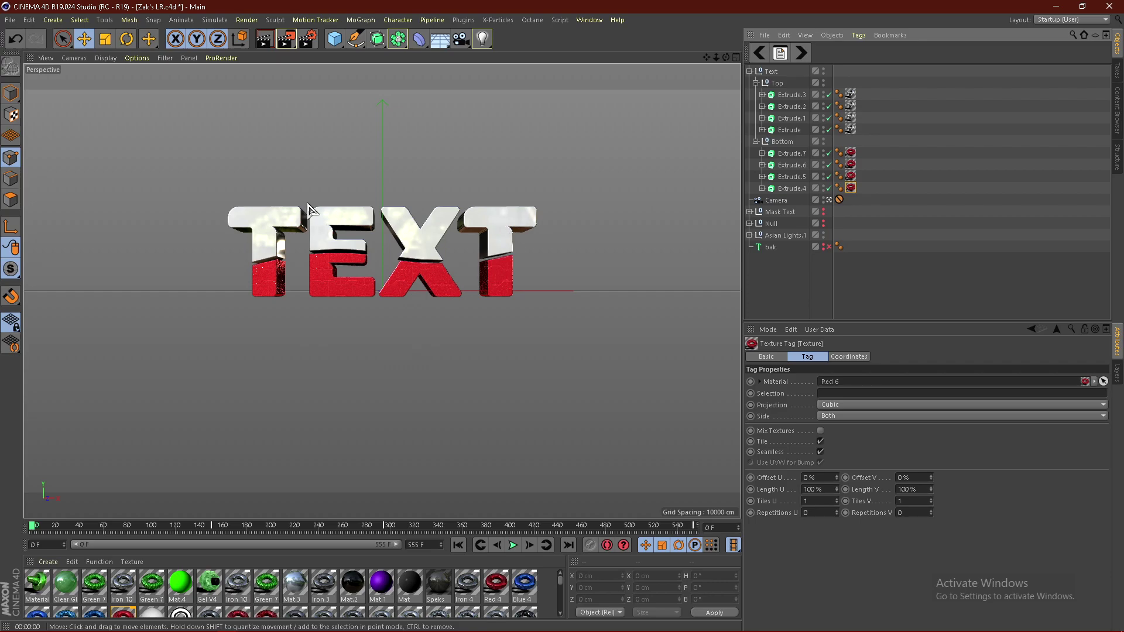
{"action": "left_click", "coordinate": [264, 40]}
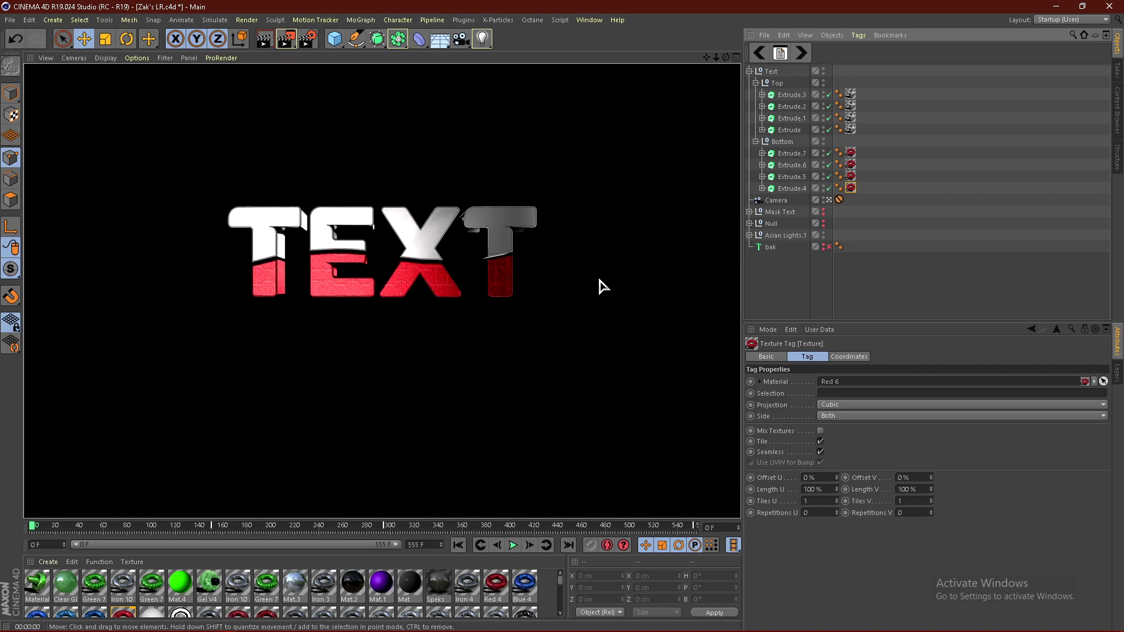
{"action": "left_click", "coordinate": [794, 288]}
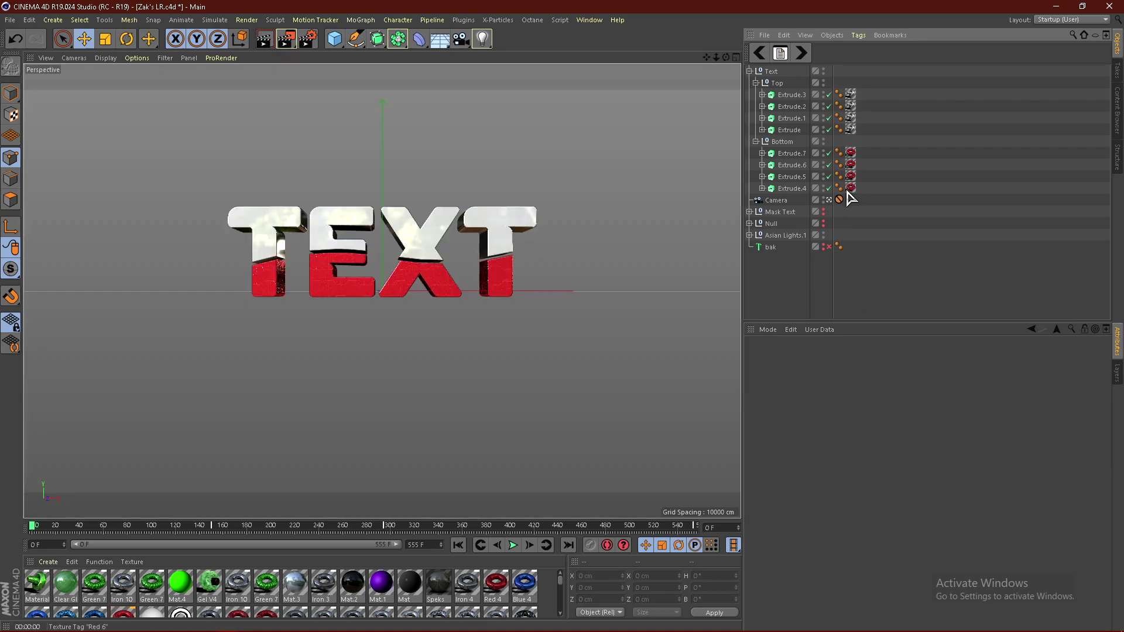
- Try the Green 13 material on the texture tags of all four Bottom extrudes and render the view
{"action": "left_click", "coordinate": [850, 188]}
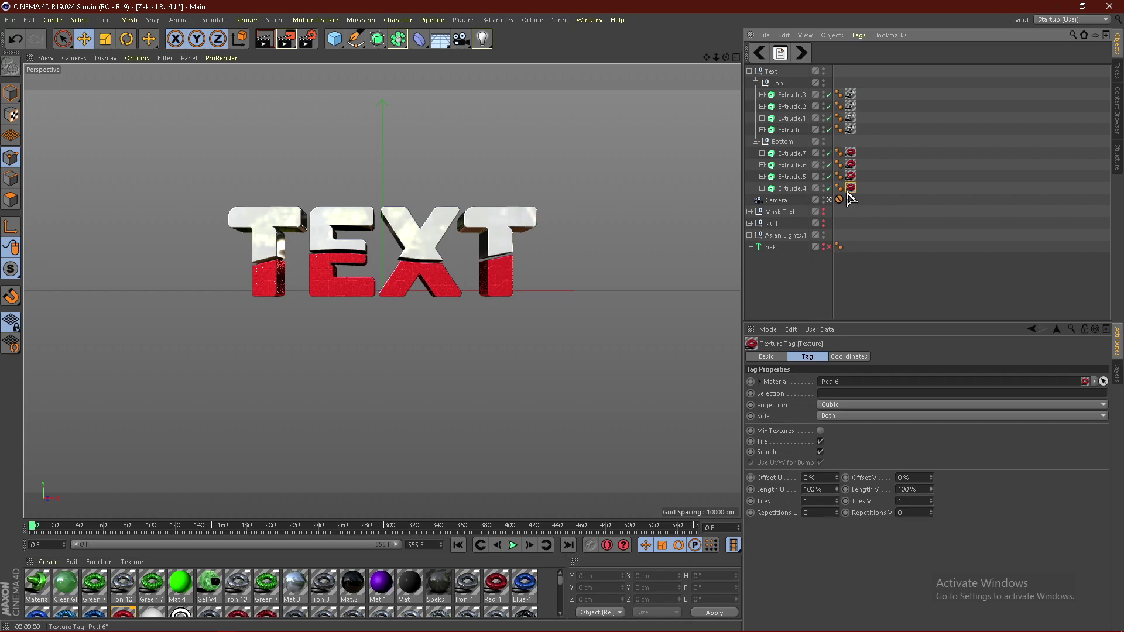
{"action": "left_click", "coordinate": [851, 153], "text": "shift"}
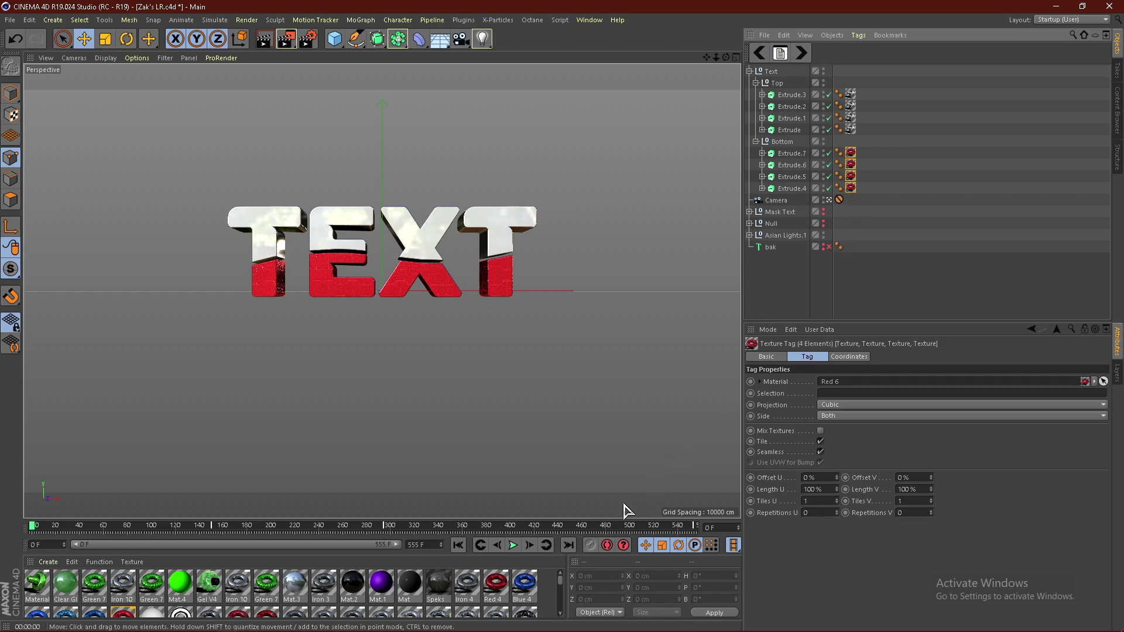
{"action": "left_click_drag", "start_coordinate": [583, 519], "coordinate": [579, 336]}
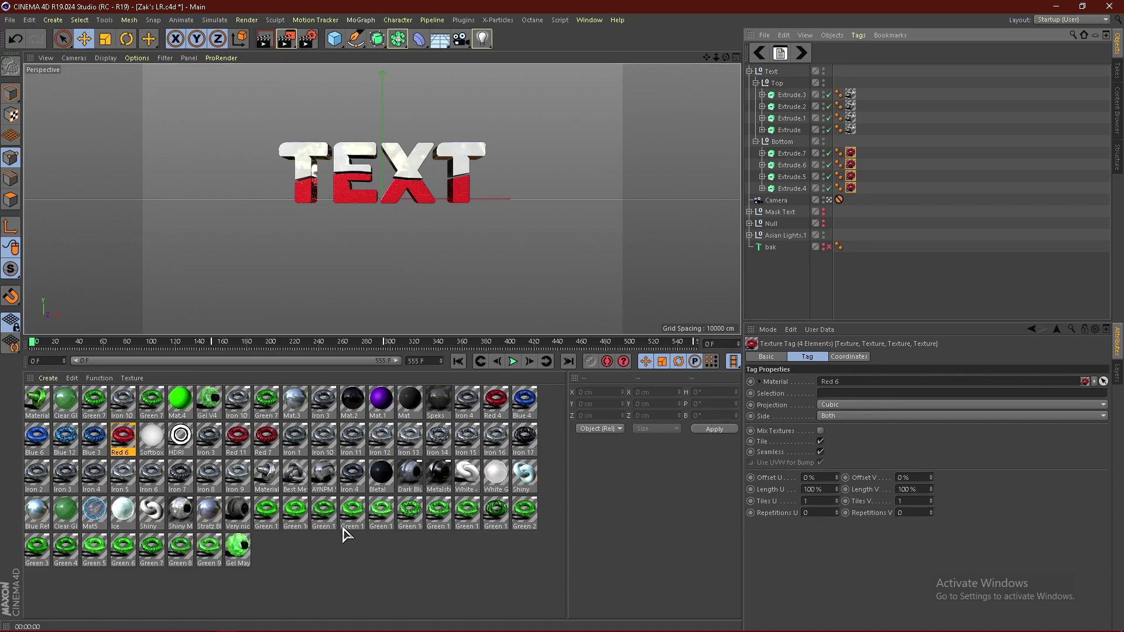
{"action": "left_click_drag", "start_coordinate": [388, 516], "coordinate": [427, 514]}
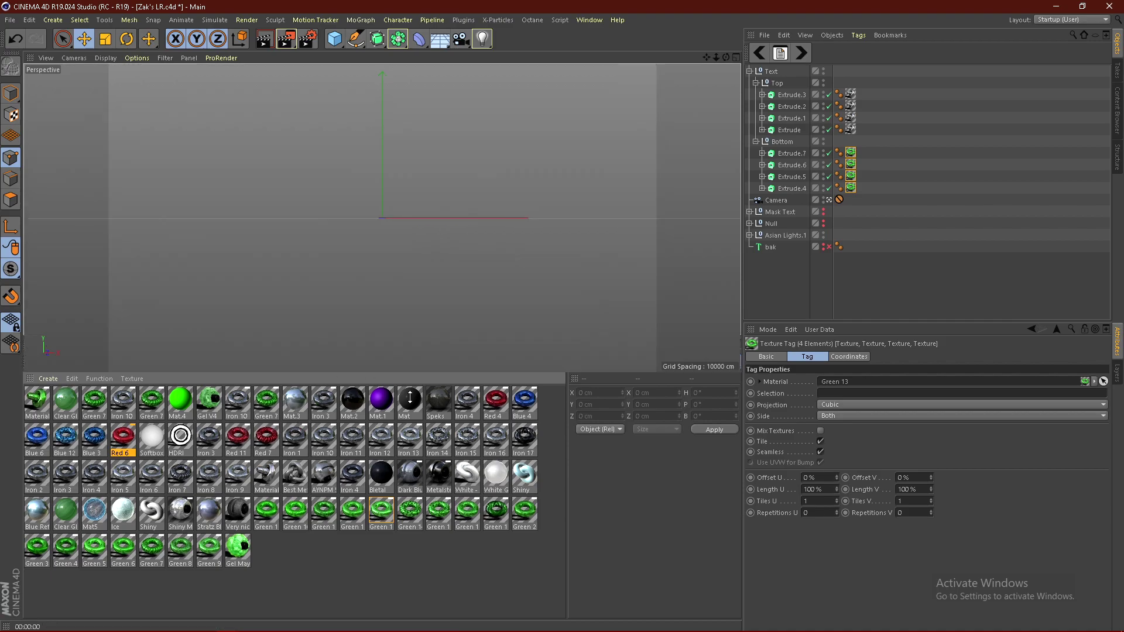
{"action": "left_click_drag", "start_coordinate": [432, 337], "coordinate": [431, 521]}
{"action": "left_click", "coordinate": [264, 39]}
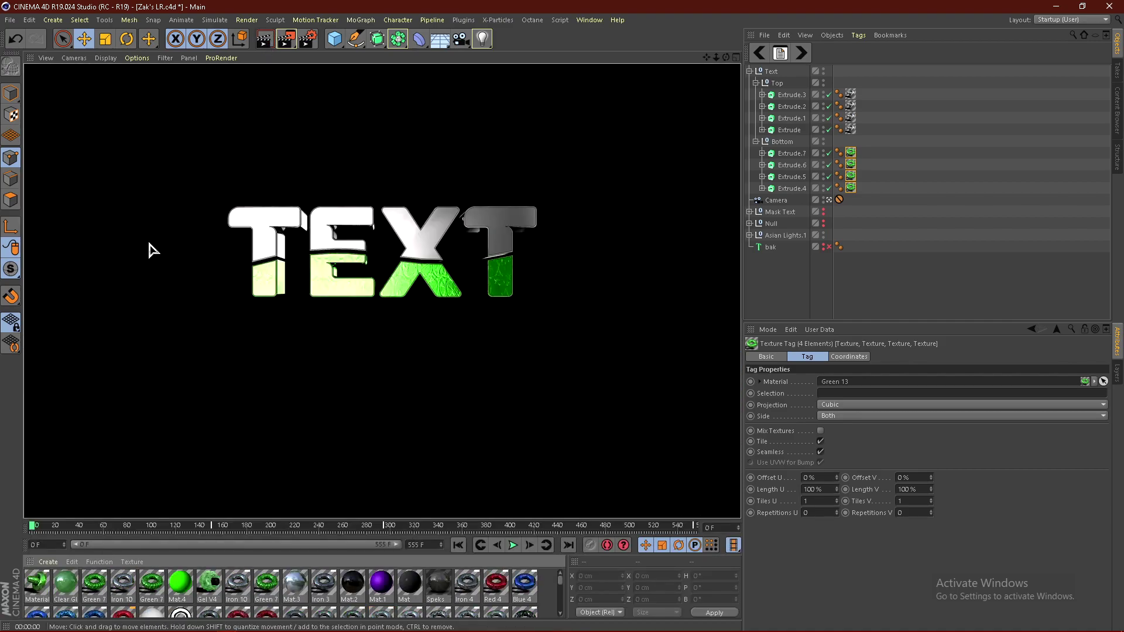
- Assign the silver material named Material to the texture tags of all four Bottom extrudes
{"action": "left_click", "coordinate": [848, 201]}
{"action": "left_click_drag", "start_coordinate": [853, 197], "coordinate": [853, 154]}
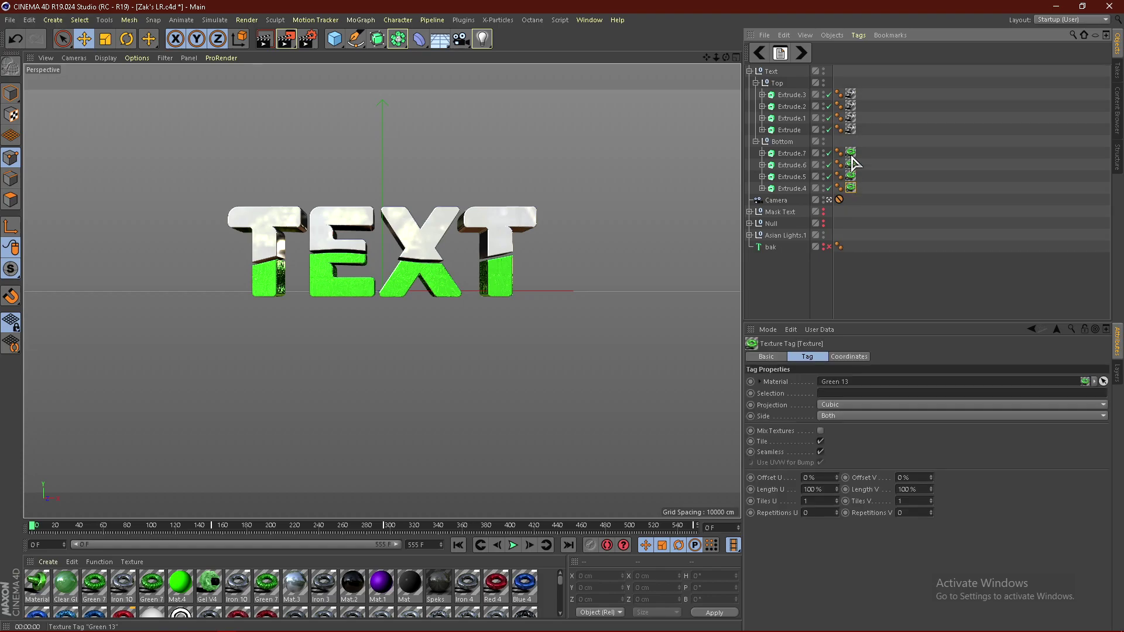
{"action": "left_click_drag", "start_coordinate": [484, 520], "coordinate": [468, 326]}
{"action": "left_click_drag", "start_coordinate": [293, 477], "coordinate": [539, 451]}
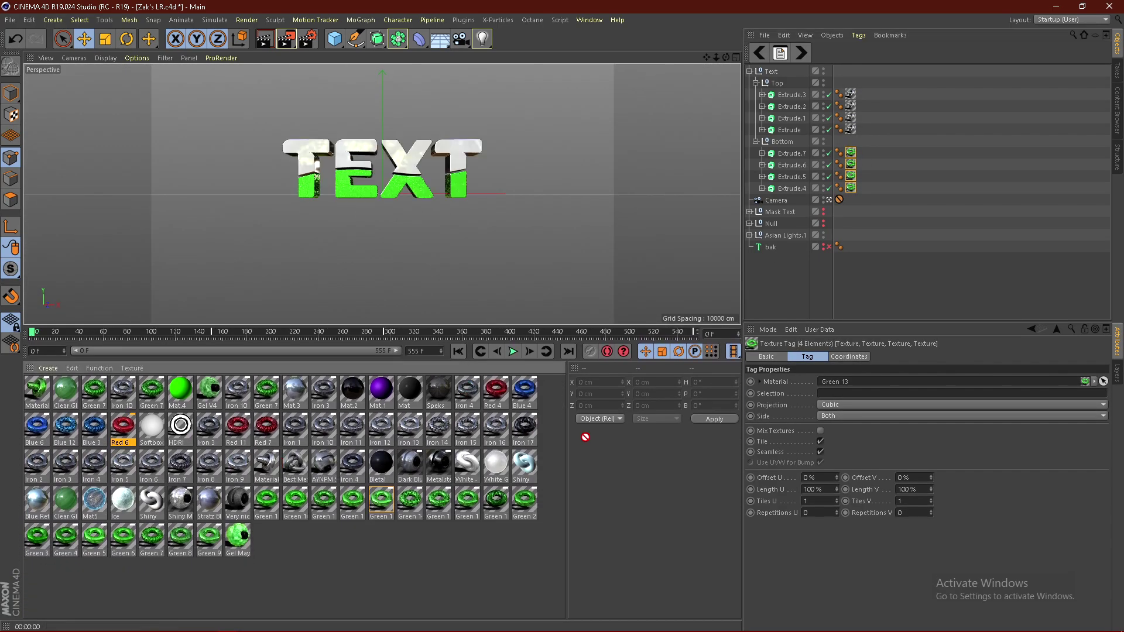
- Assign the Green 6 material to the texture tags of all four Top extrudes and render the view
{"action": "left_click", "coordinate": [851, 129]}
{"action": "left_click", "coordinate": [851, 95], "text": "shift"}
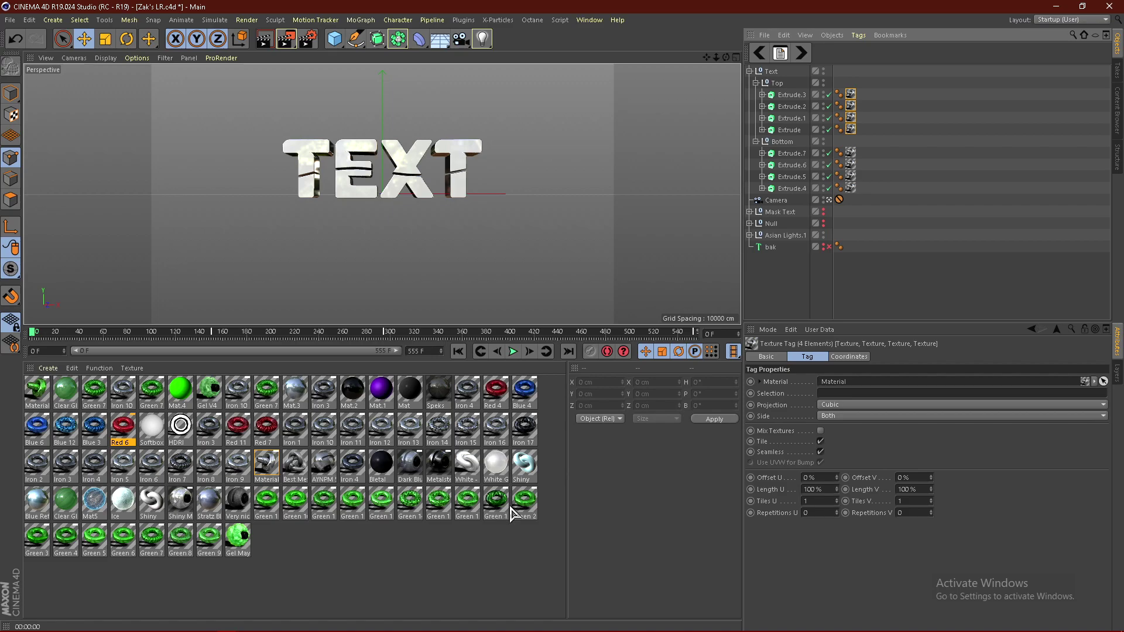
{"action": "left_click_drag", "start_coordinate": [154, 550], "coordinate": [161, 535]}
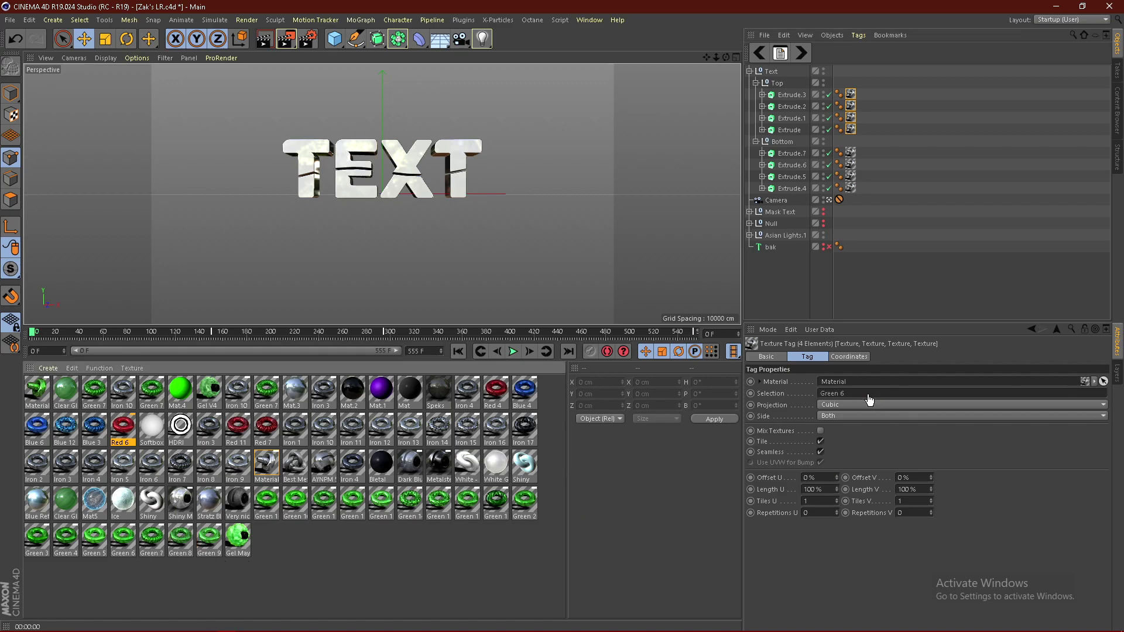
{"action": "left_click_drag", "start_coordinate": [869, 400], "coordinate": [850, 383]}
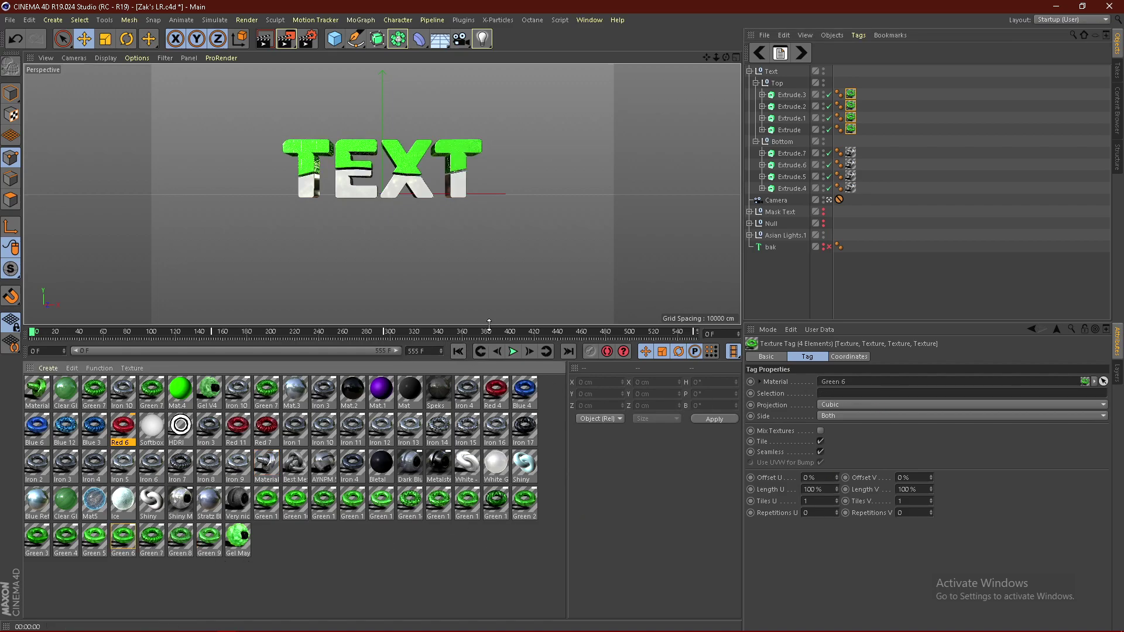
{"action": "left_click_drag", "start_coordinate": [489, 323], "coordinate": [489, 518]}
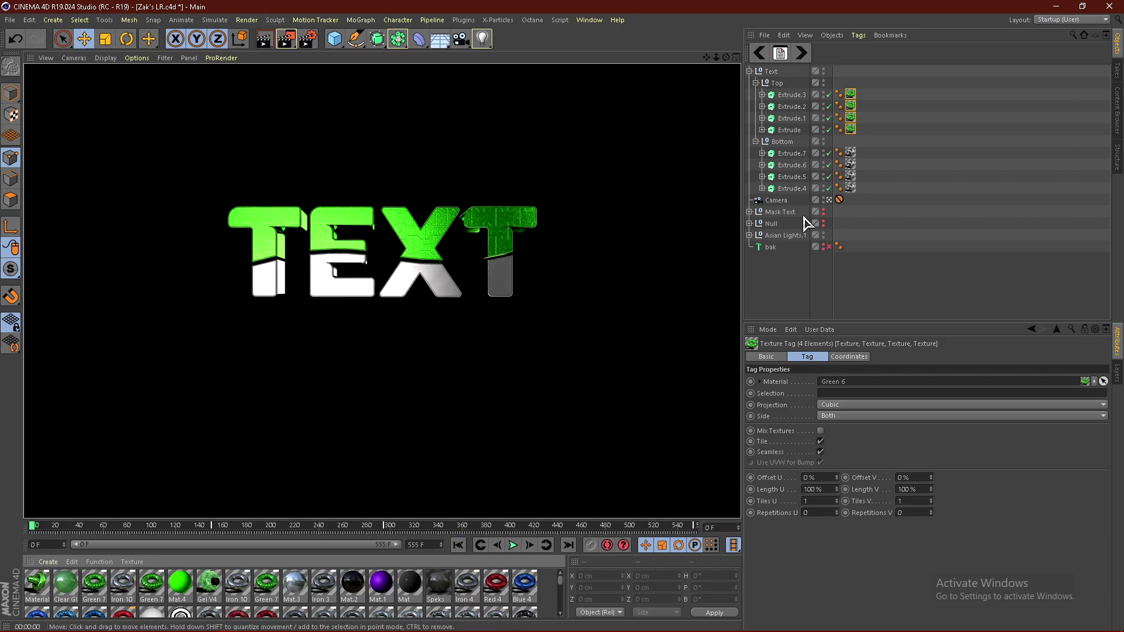
{"action": "left_click", "coordinate": [811, 301]}
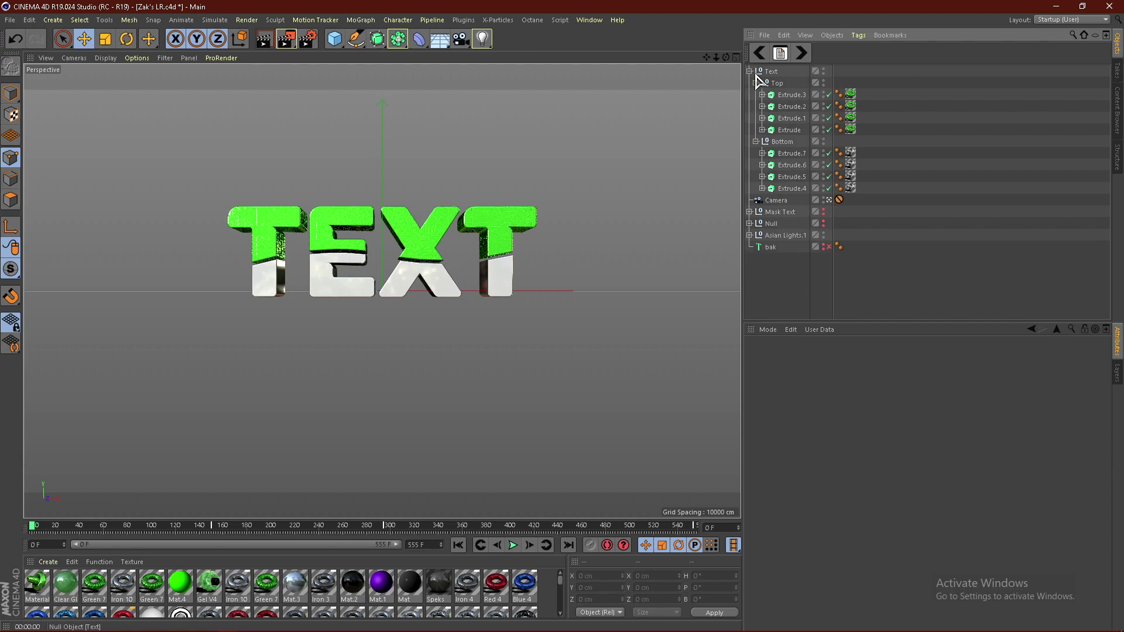
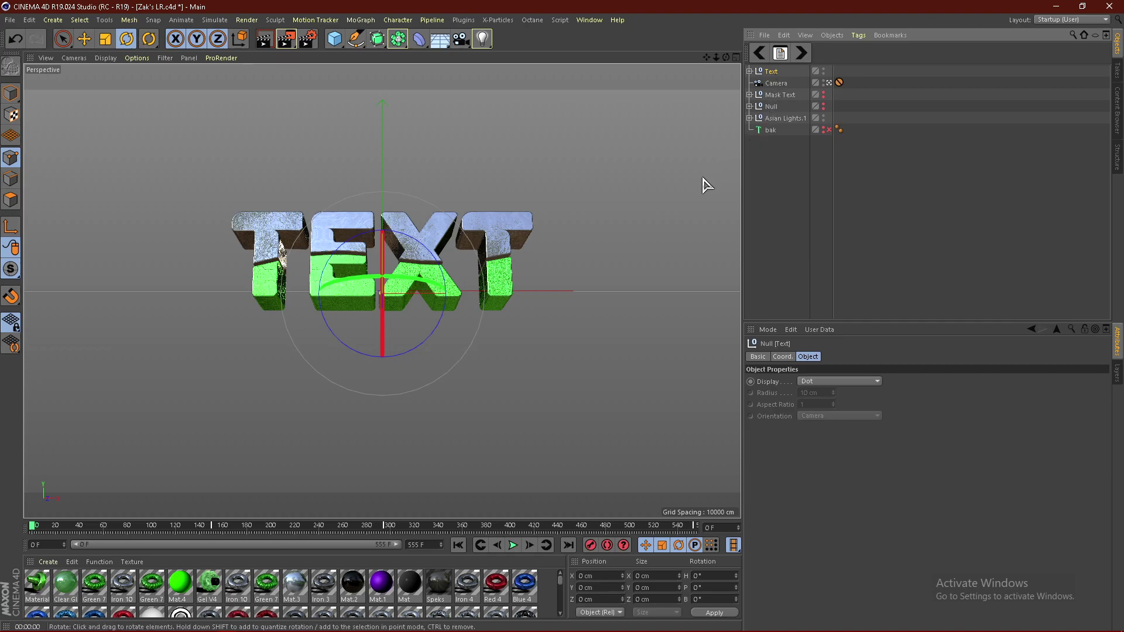
- Paste a duplicate of the Text null and expand the copy
{"action": "key", "text": "ctrl+v"}
{"action": "left_click", "coordinate": [749, 71]}
{"action": "left_click", "coordinate": [749, 71]}
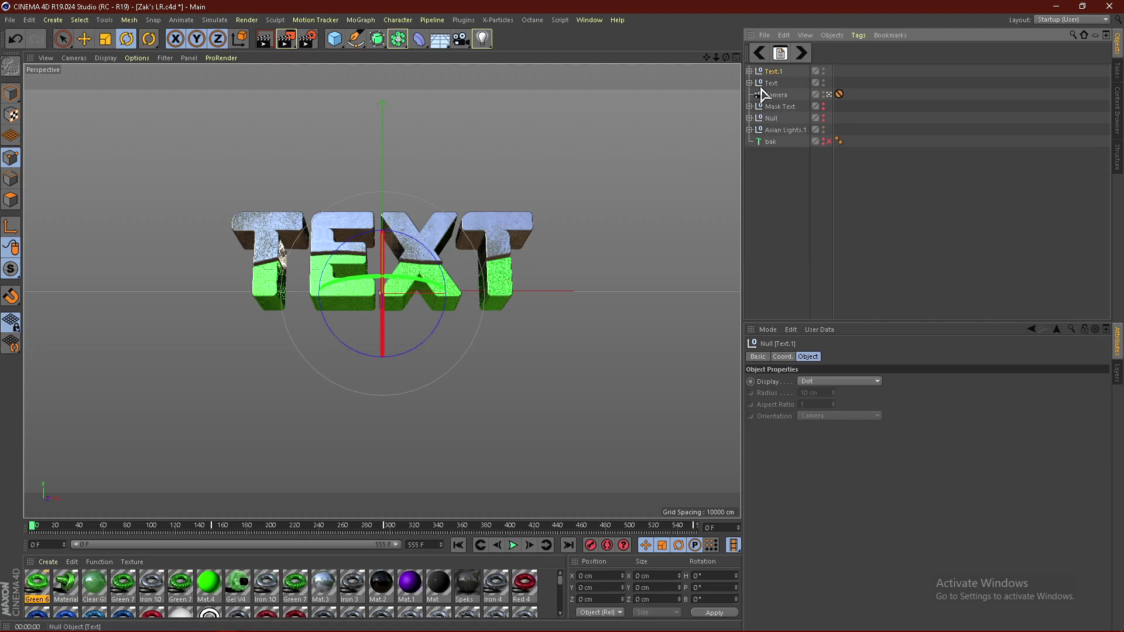
{"action": "left_click", "coordinate": [750, 70]}
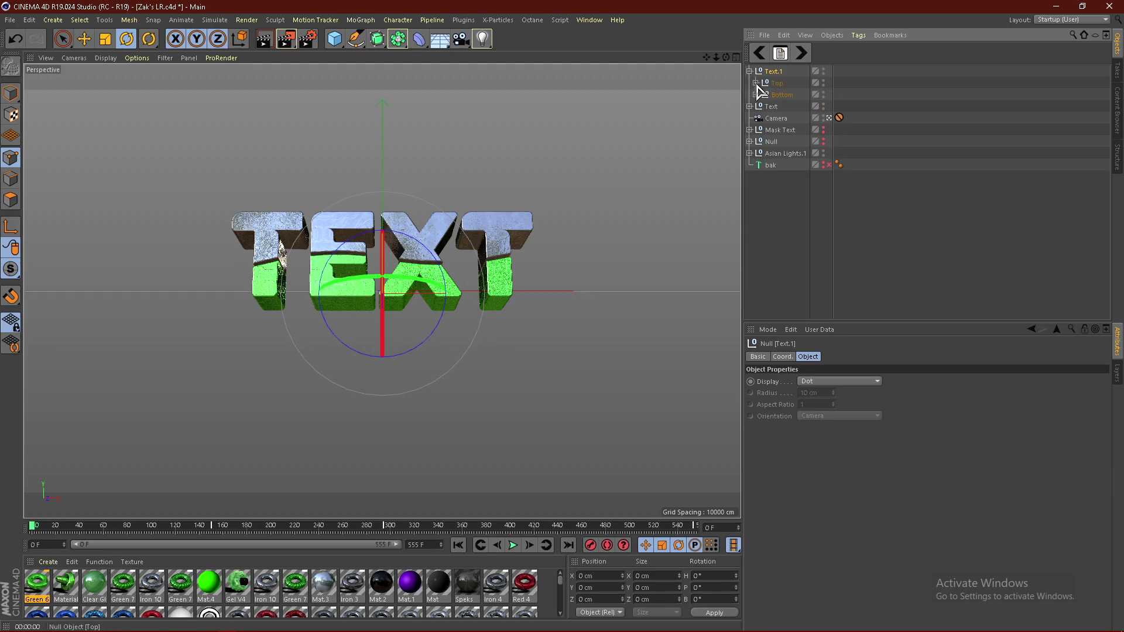
- Set the start and end fillet cap radius to 5 cm for the four Top extrudes in Text.1
{"action": "left_click", "coordinate": [756, 83]}
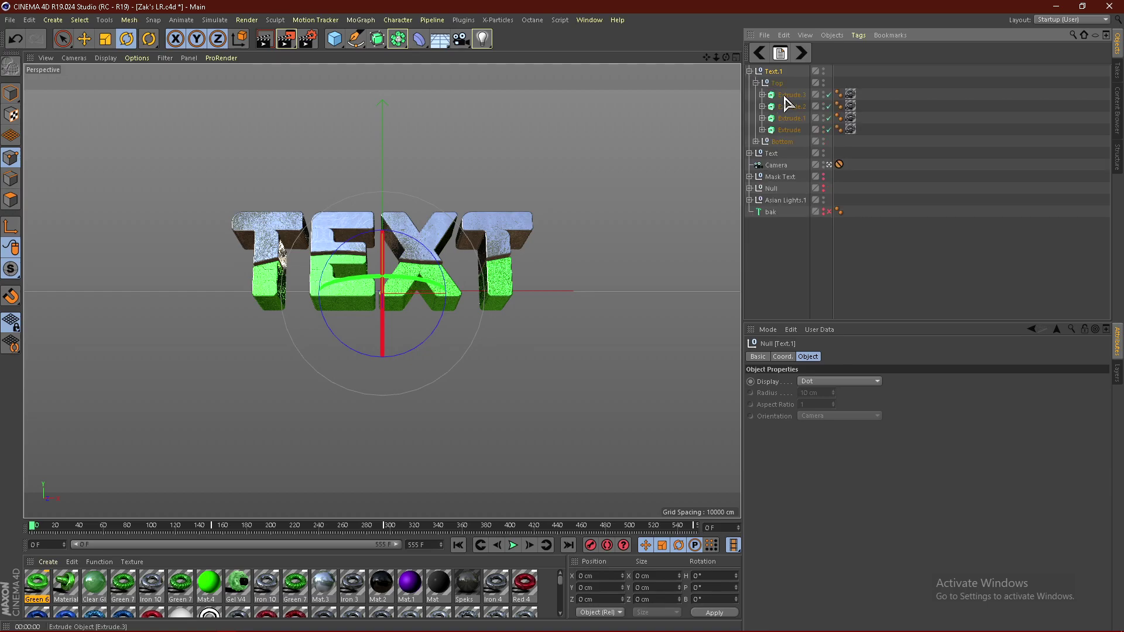
{"action": "left_click", "coordinate": [785, 95]}
{"action": "left_click", "coordinate": [789, 130], "text": "shift"}
{"action": "left_click", "coordinate": [833, 357]}
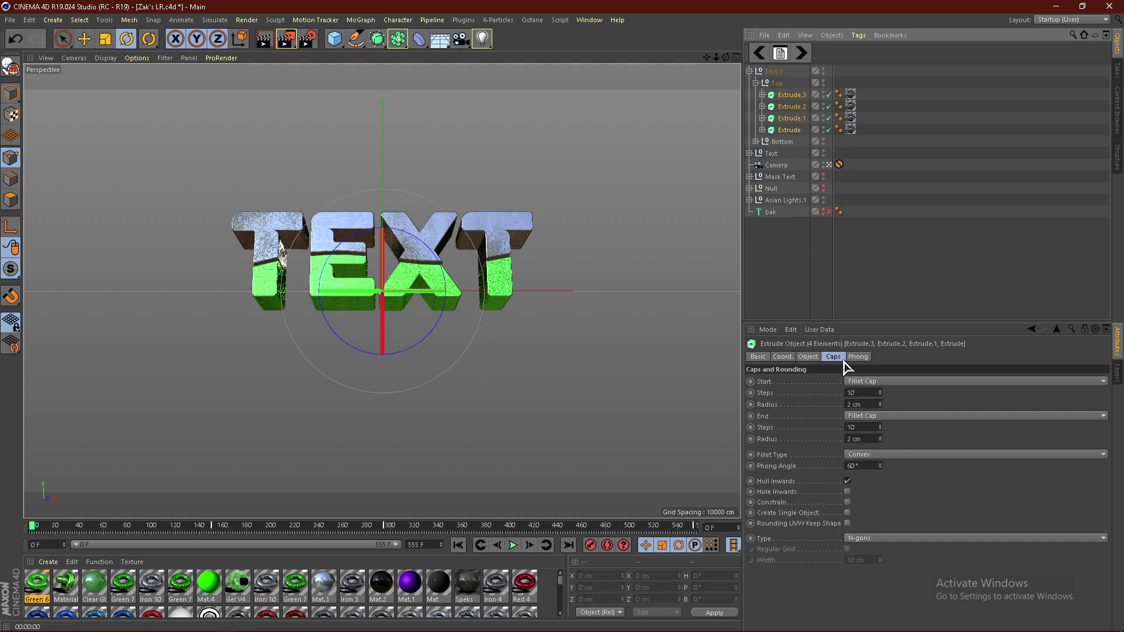
{"action": "left_click", "coordinate": [869, 405]}
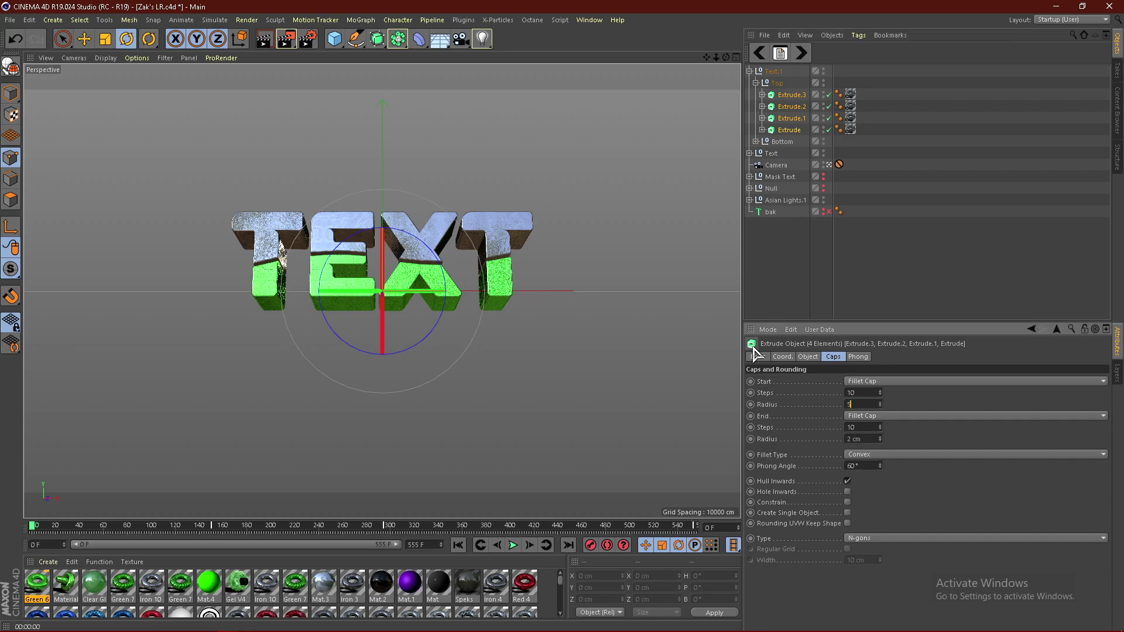
{"action": "key", "text": "Tab"}
{"action": "key", "text": "Tab"}
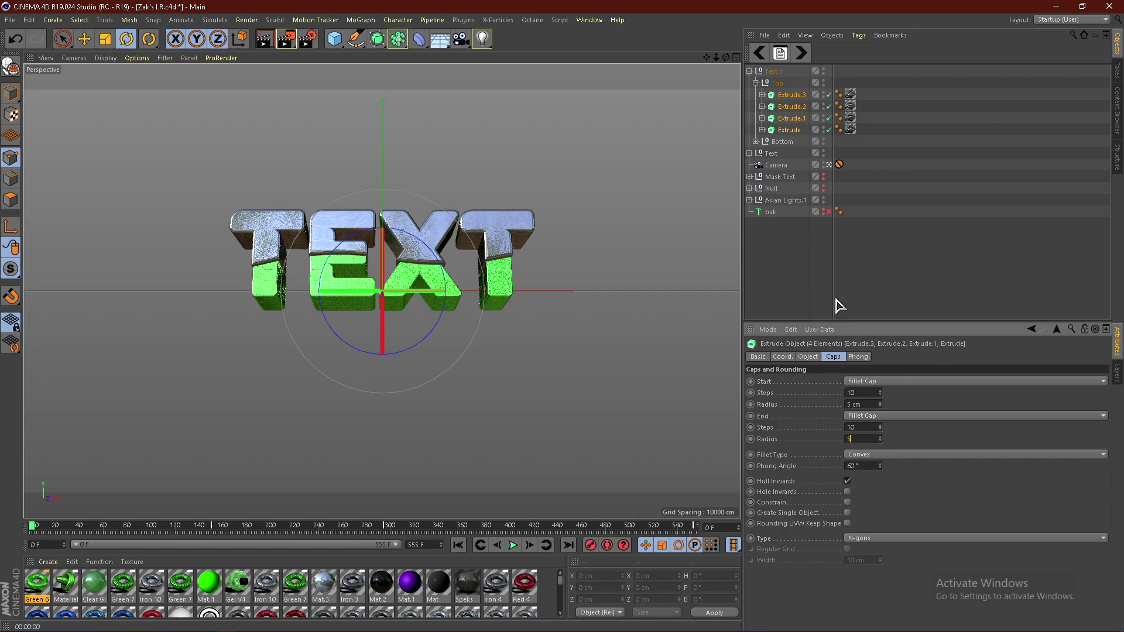
- Set the start and end fillet cap radius to 5 cm for the four Bottom extrudes in Text.1
{"action": "left_click", "coordinate": [766, 303]}
{"action": "left_click", "coordinate": [756, 142]}
{"action": "left_click", "coordinate": [788, 153]}
{"action": "left_click", "coordinate": [790, 188], "text": "shift"}
{"action": "double_click", "coordinate": [865, 405]}
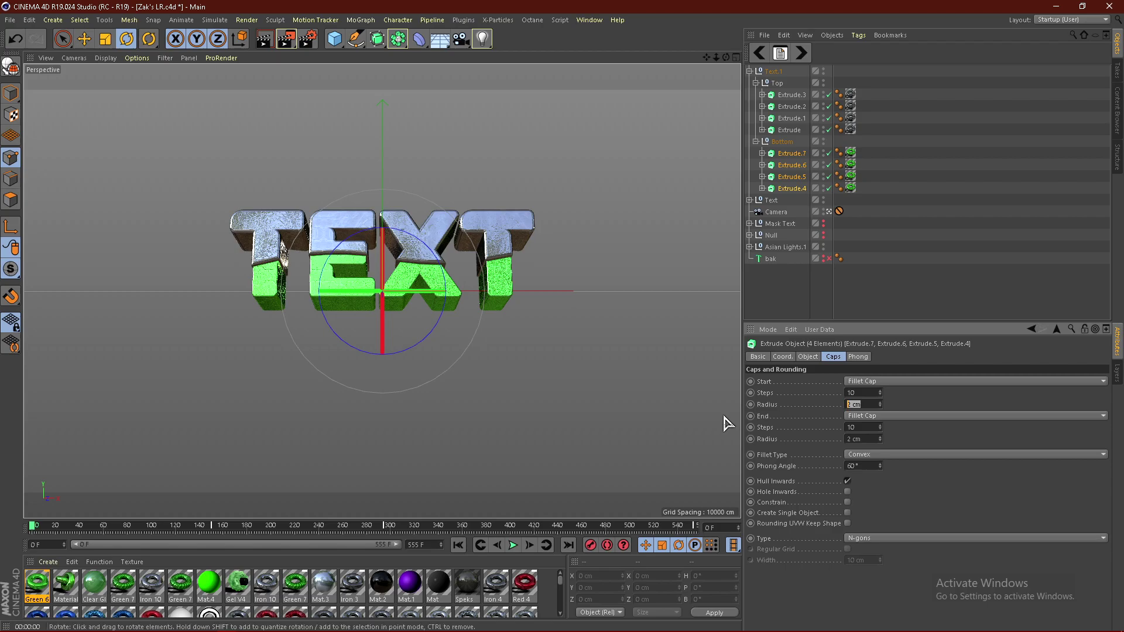
{"action": "key", "text": "Tab"}
{"action": "key", "text": "Tab"}
{"action": "key", "text": "Tab"}
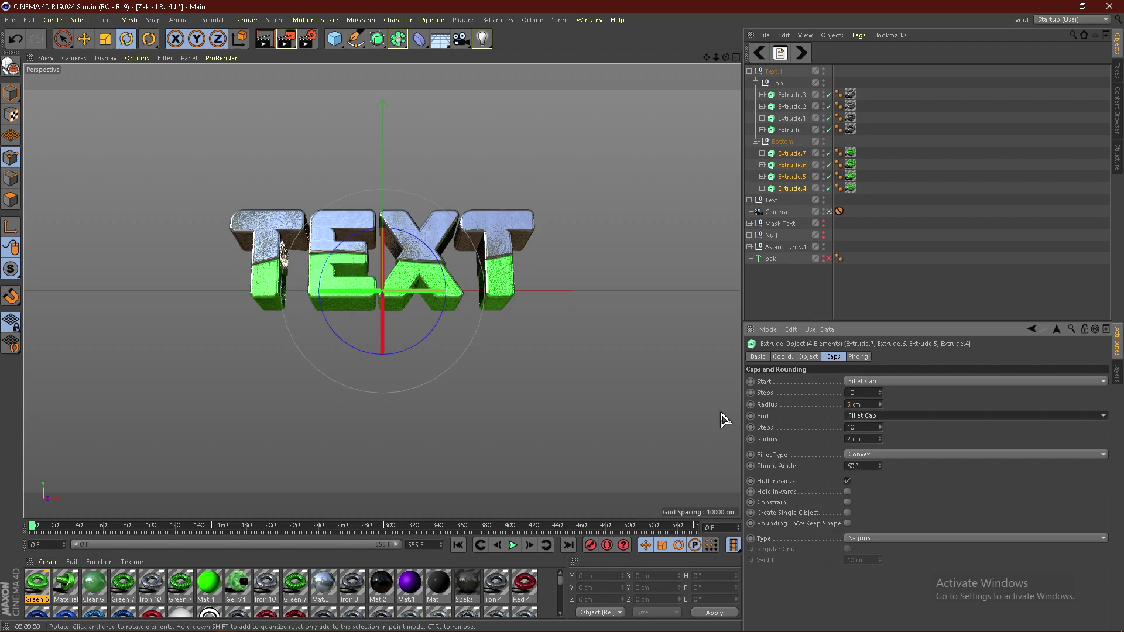
{"action": "type", "text": "5"}
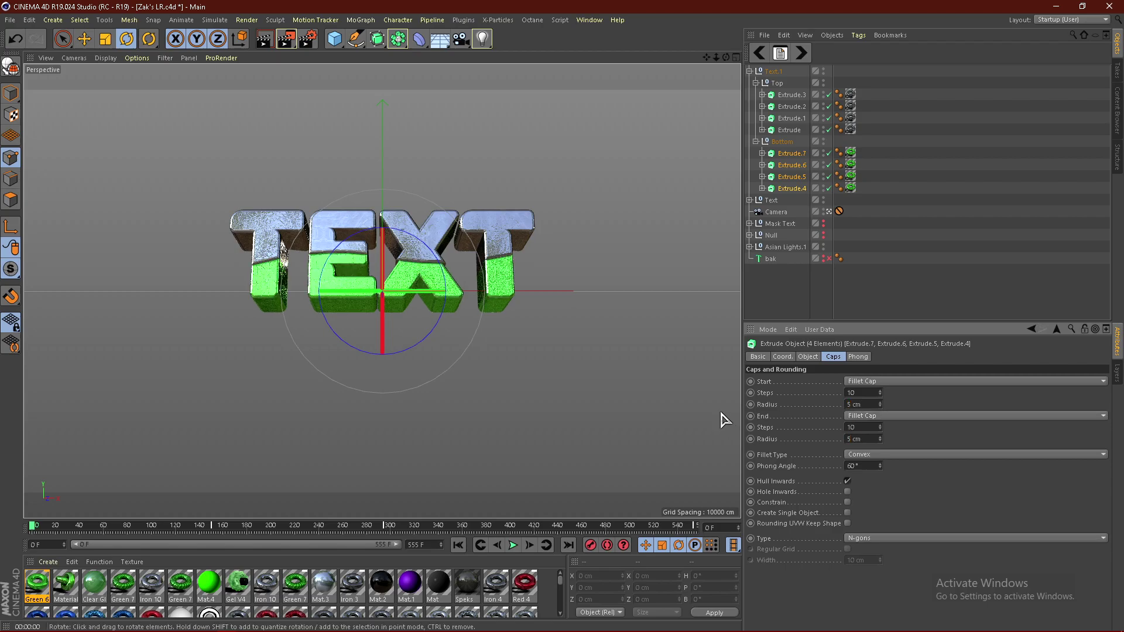
{"action": "left_click", "coordinate": [799, 287]}
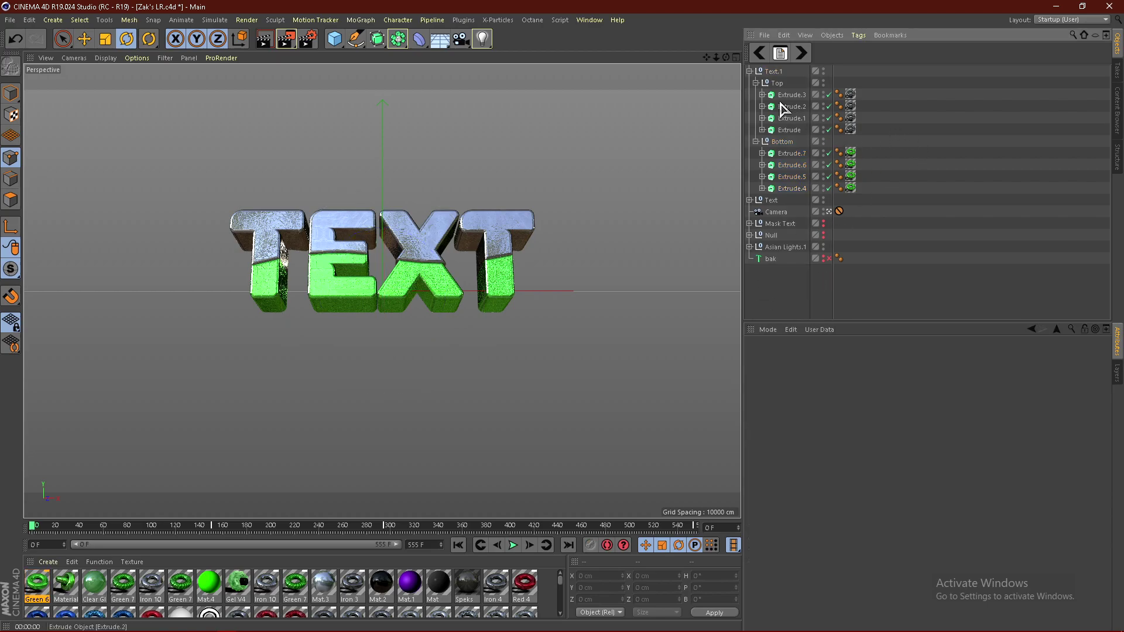
- Set P.Y and R.P to 0 for both the Text.1 and Text nulls, and toggle the view through Camera
{"action": "left_click", "coordinate": [750, 71]}
{"action": "left_click", "coordinate": [772, 83]}
{"action": "left_click", "coordinate": [775, 71], "text": "ctrl"}
{"action": "left_click", "coordinate": [784, 356]}
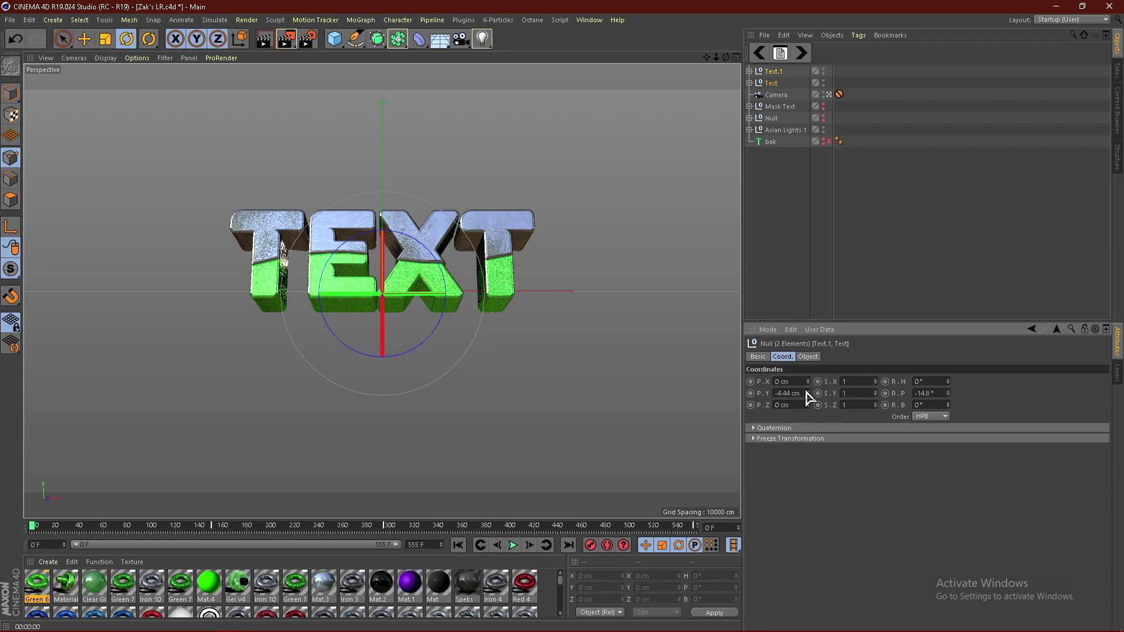
{"action": "left_click", "coordinate": [804, 393]}
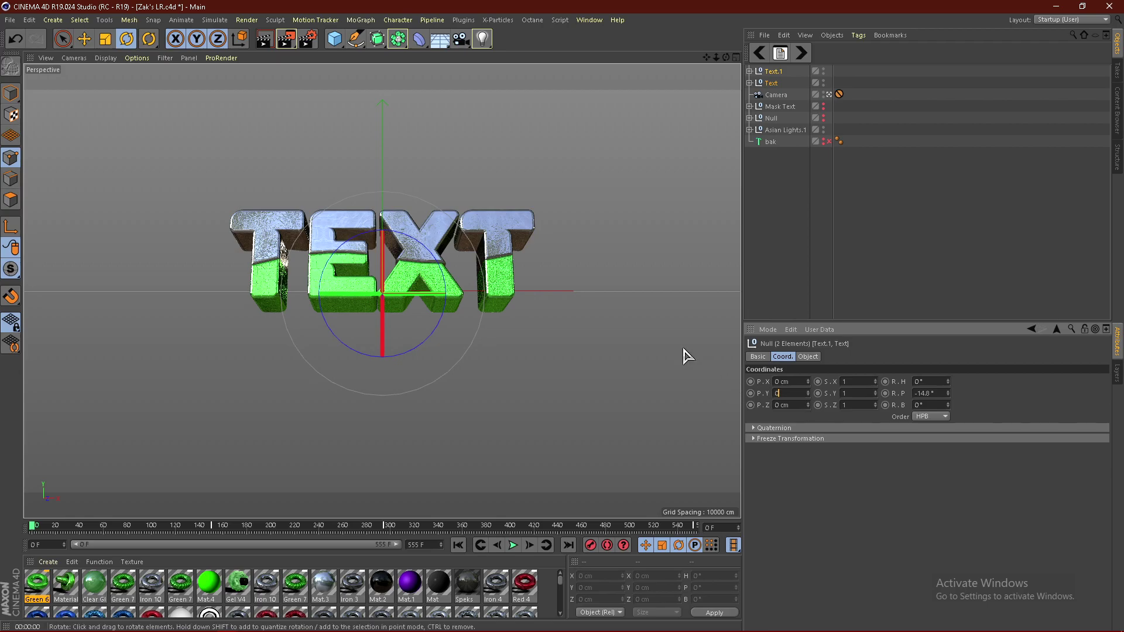
{"action": "key", "text": "Tab"}
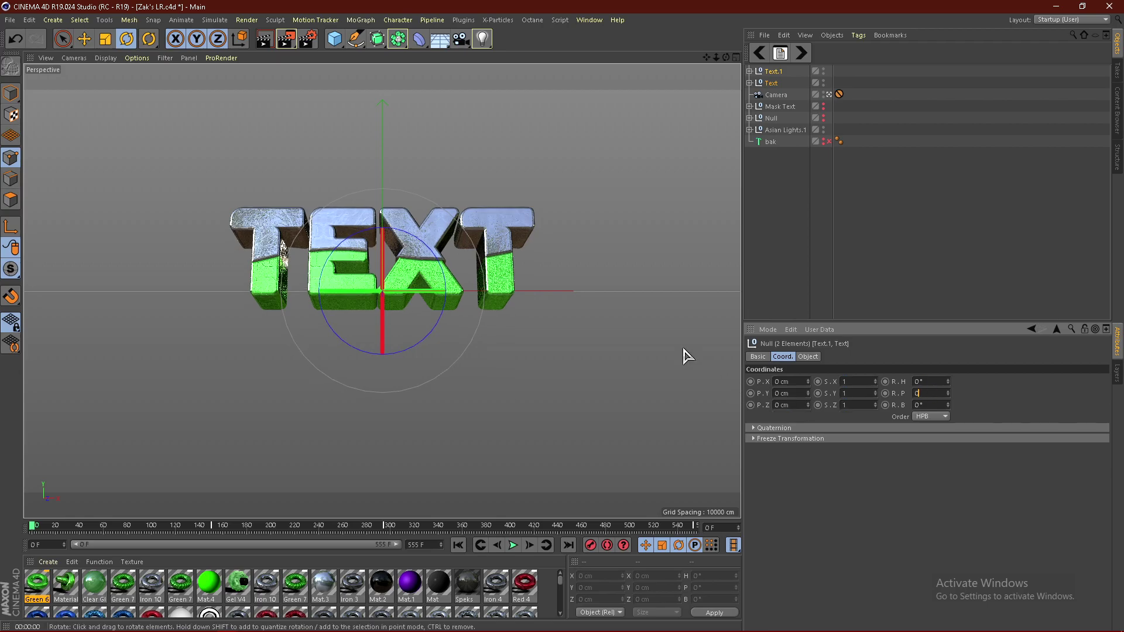
{"action": "key", "text": "Return"}
{"action": "left_click", "coordinate": [823, 189]}
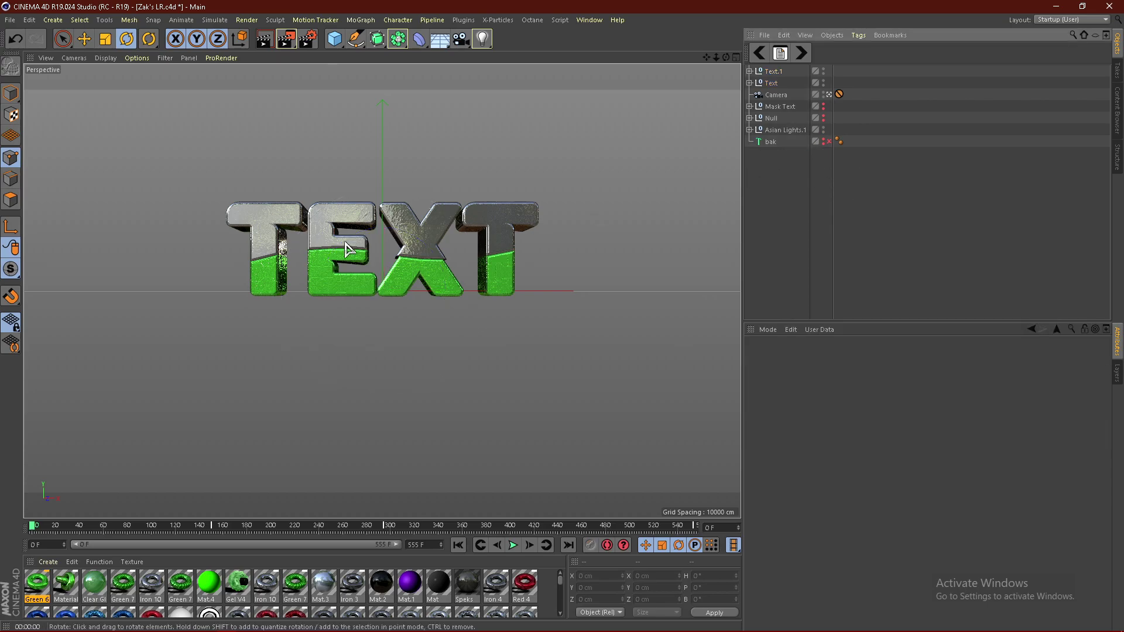
{"action": "left_click", "coordinate": [829, 95]}
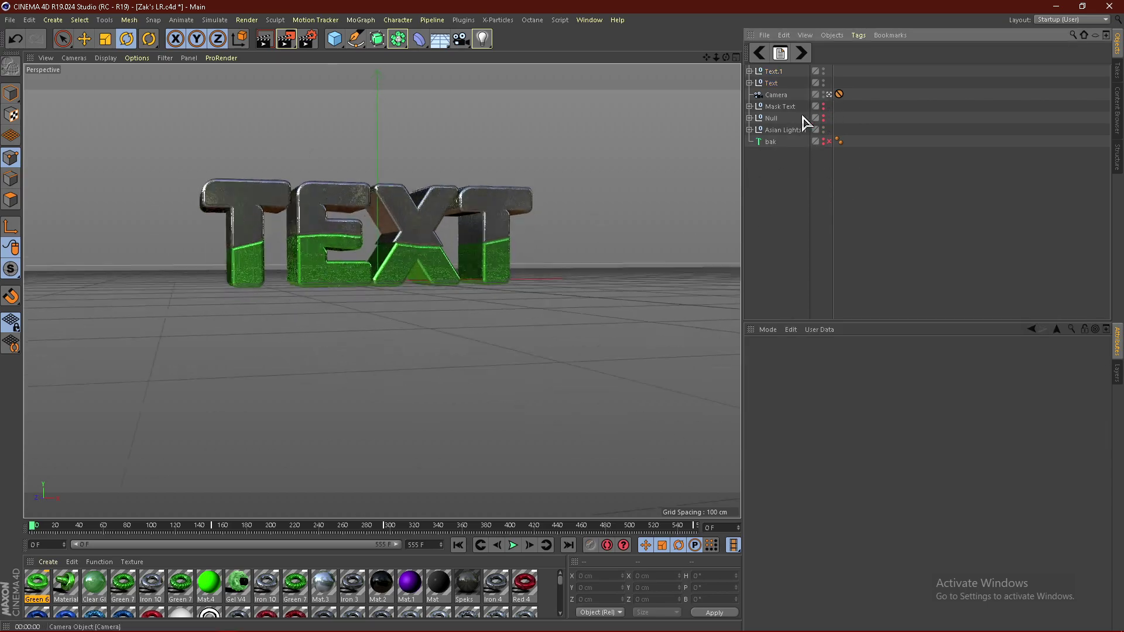
- Rename the Text.1 null as Bigger Text
{"action": "left_click_drag", "start_coordinate": [260, 266], "coordinate": [519, 233], "text": "alt"}
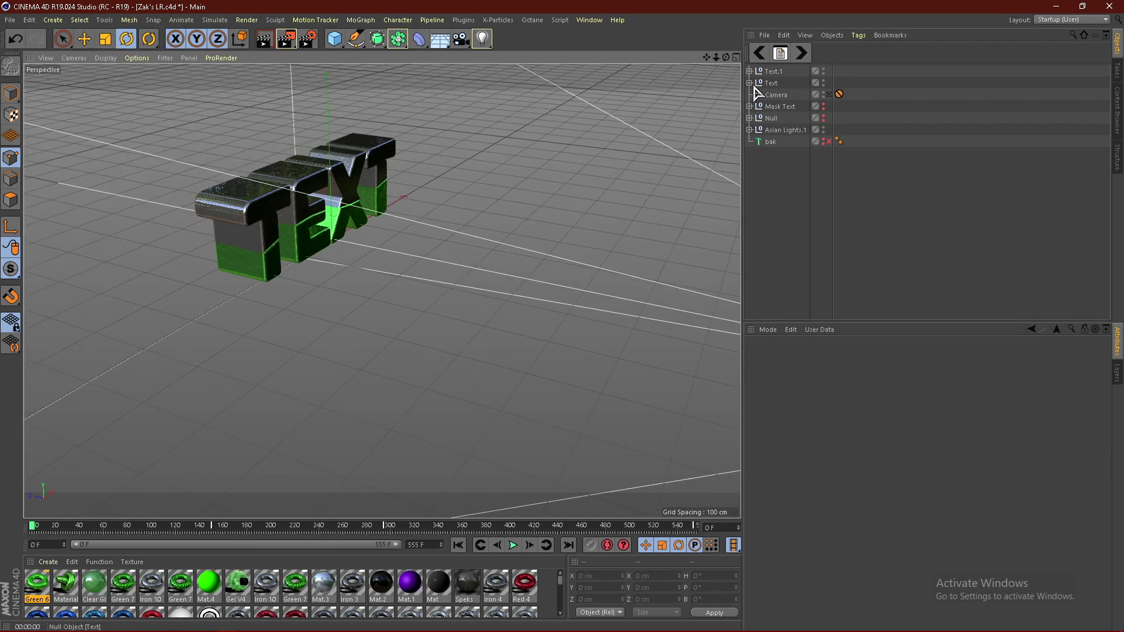
{"action": "left_click", "coordinate": [772, 72]}
{"action": "left_click_drag", "start_coordinate": [231, 238], "coordinate": [484, 201], "text": "alt"}
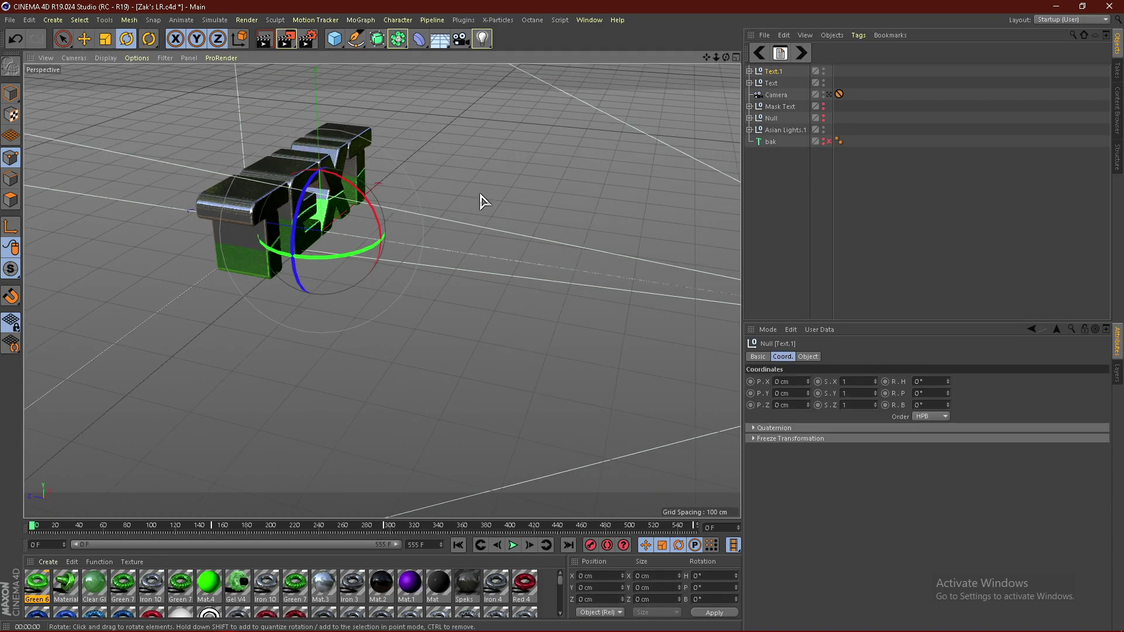
{"action": "double_click", "coordinate": [784, 71]}
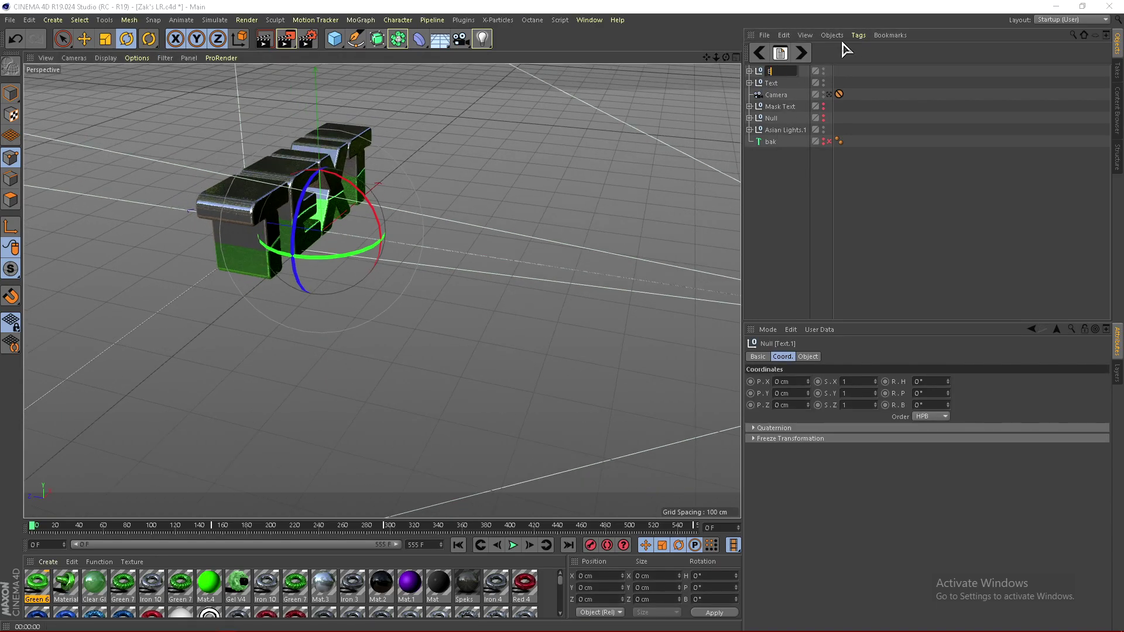
{"action": "type", "text": "Bigger Text"}
{"action": "key", "text": "Return"}
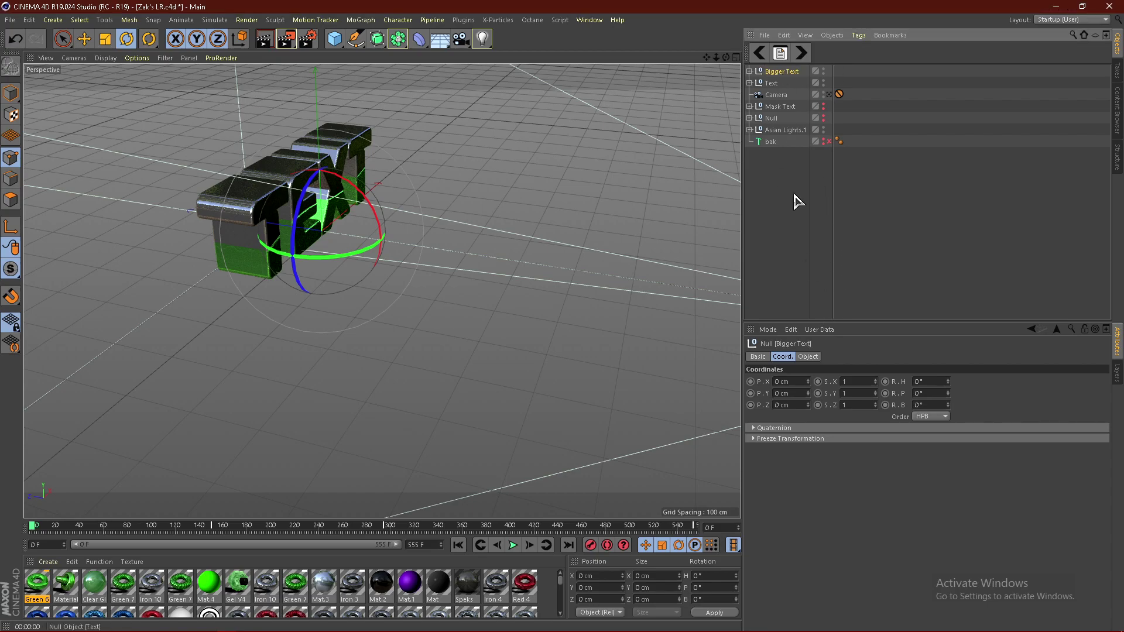
- Set the Z movement of the four Top extrudes in Bigger Text to 50 cm
{"action": "left_click", "coordinate": [749, 71]}
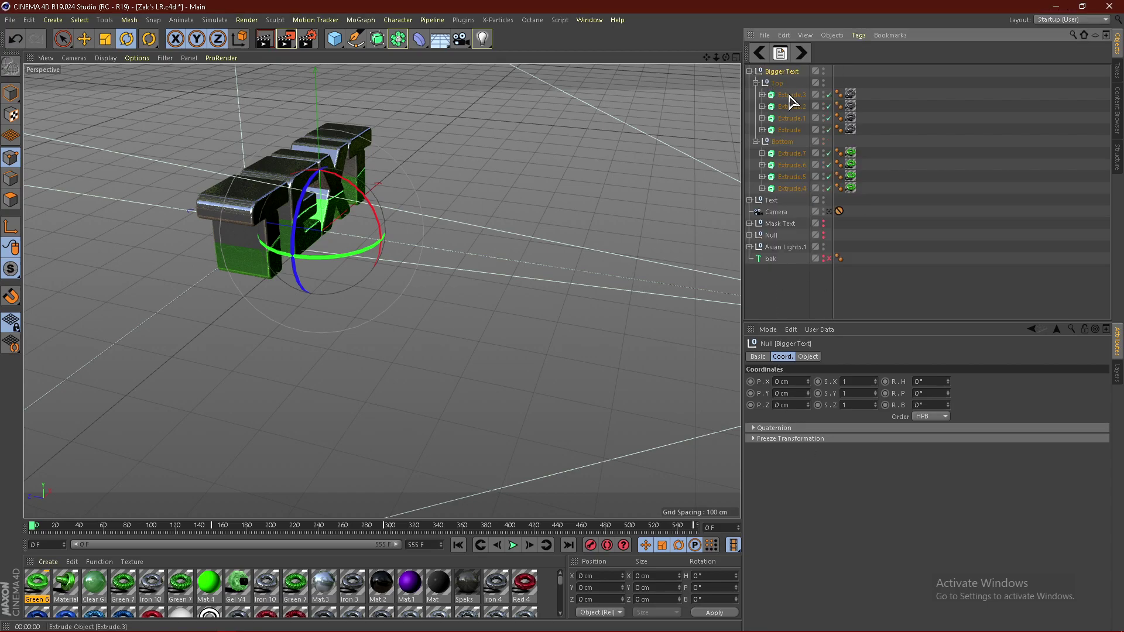
{"action": "left_click", "coordinate": [792, 95]}
{"action": "left_click", "coordinate": [789, 130], "text": "shift"}
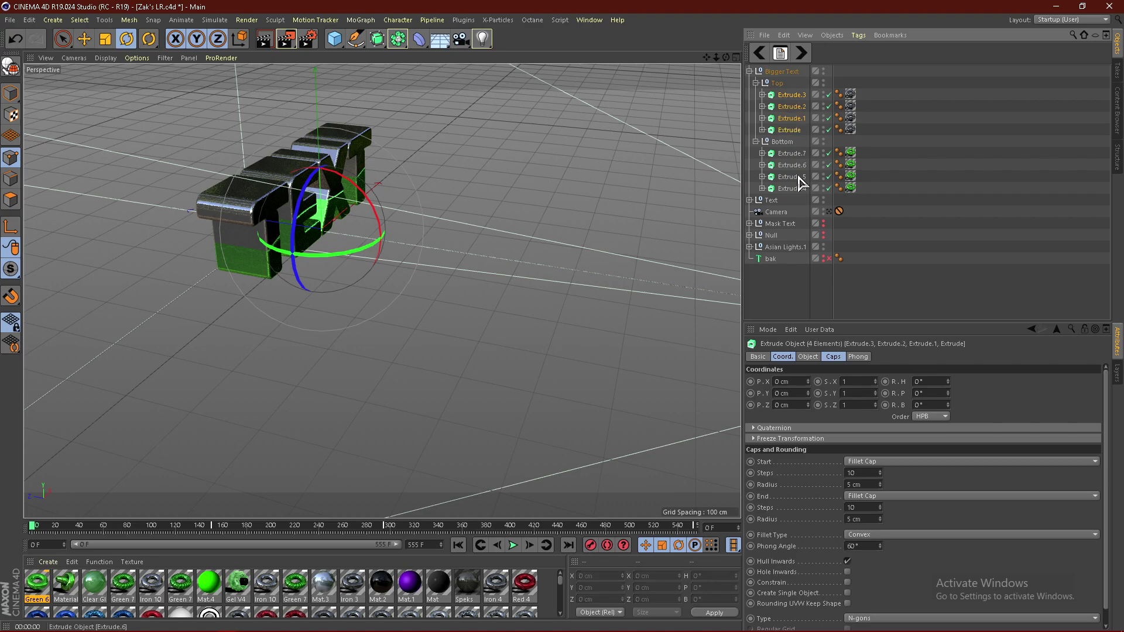
{"action": "left_click", "coordinate": [809, 357]}
{"action": "left_click", "coordinate": [914, 382]}
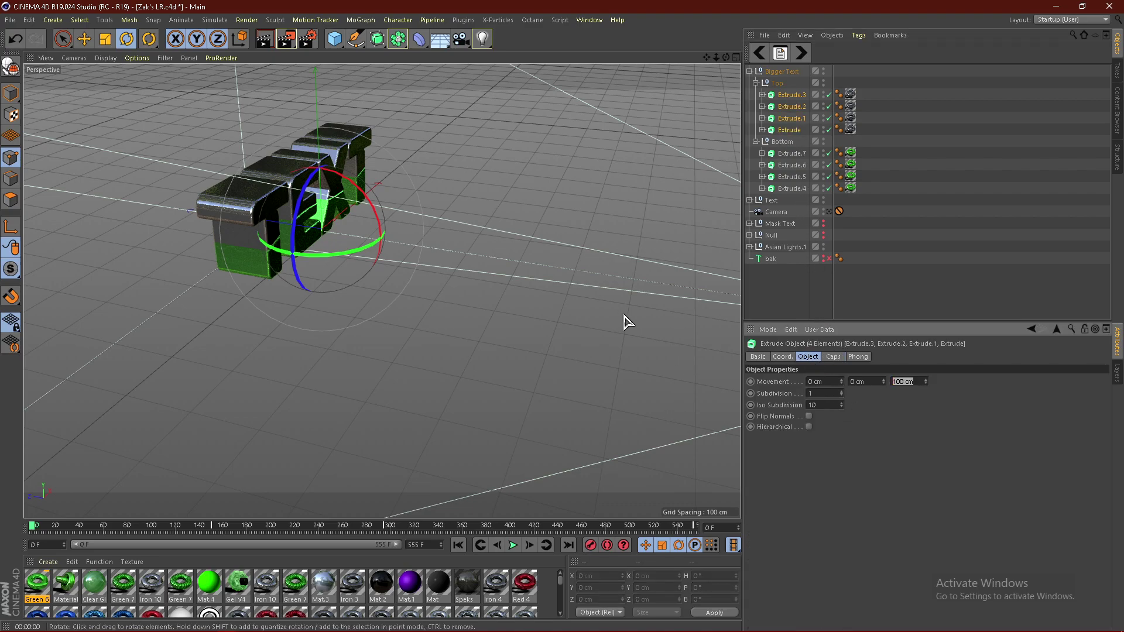
{"action": "key", "text": "Return"}
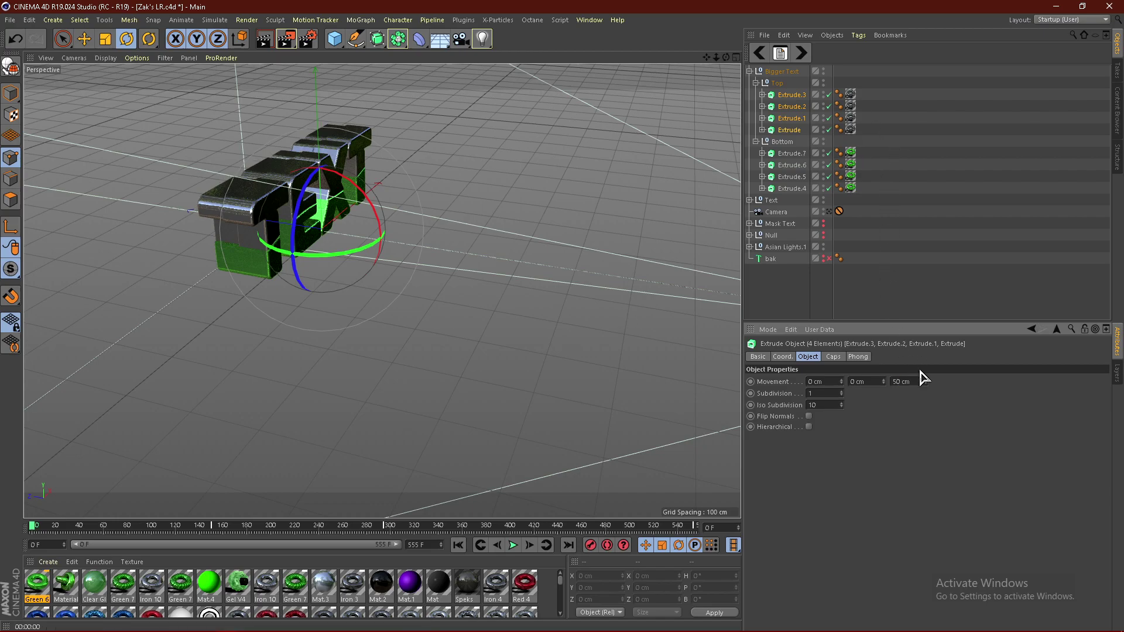
- Set the Z movement of the four Bottom extrudes in Bigger Text to 50 cm and inspect the letters' sides
{"action": "left_click", "coordinate": [783, 154]}
{"action": "left_click", "coordinate": [790, 189], "text": "shift"}
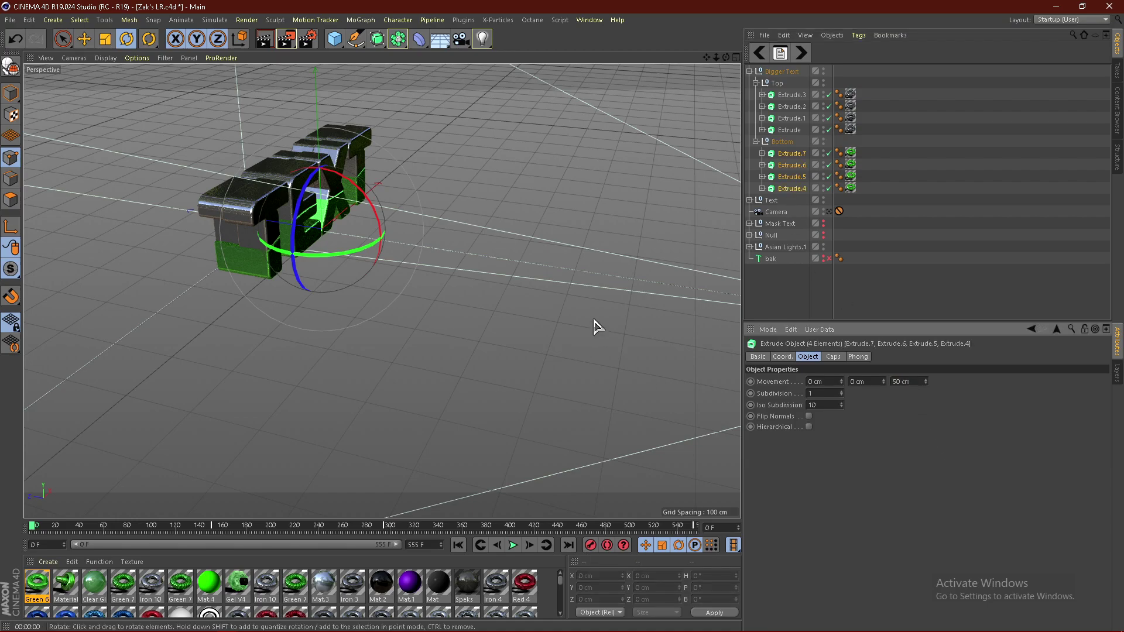
{"action": "left_click_drag", "start_coordinate": [595, 326], "coordinate": [168, 347], "text": "alt"}
{"action": "left_click", "coordinate": [168, 348]}
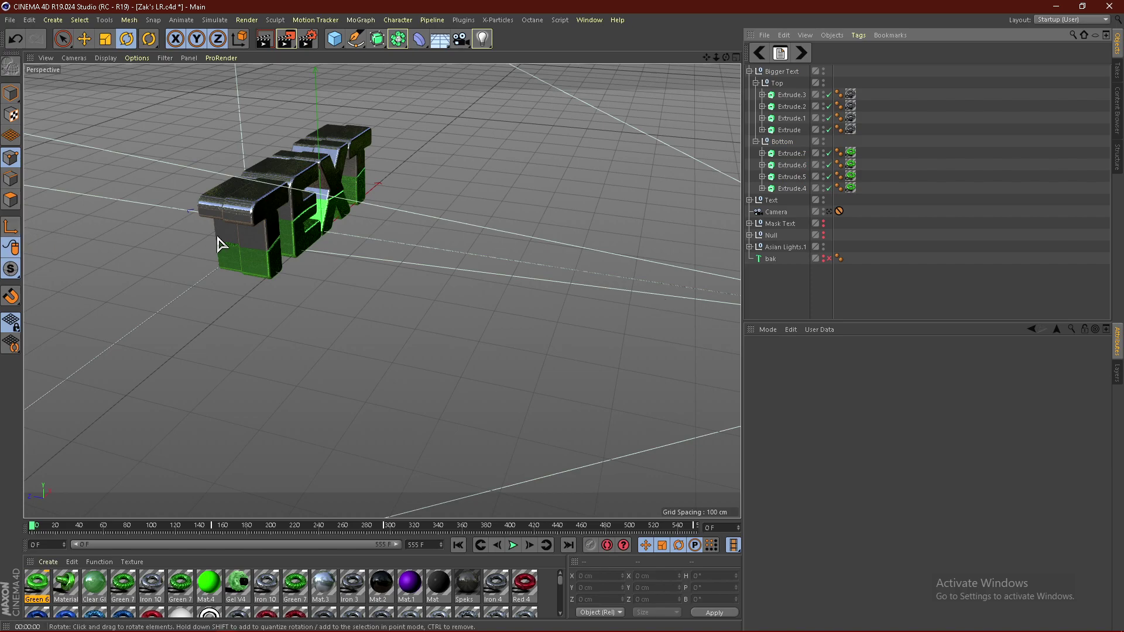
{"action": "scroll", "coordinate": [213, 217], "scroll_direction": "up", "scroll_amount": 5}
{"action": "left_click_drag", "start_coordinate": [212, 217], "coordinate": [226, 243], "text": "alt"}
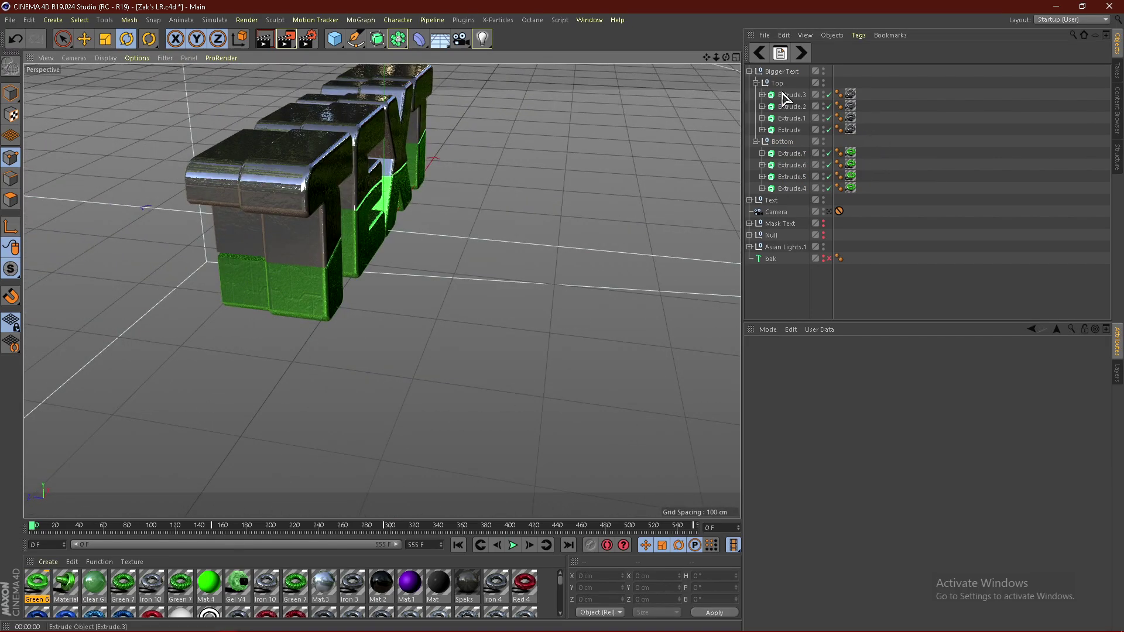
- Set the P.Z position of the Bigger Text null to 25 cm and check the offset from the front
{"action": "left_click", "coordinate": [750, 71]}
{"action": "left_click", "coordinate": [772, 72]}
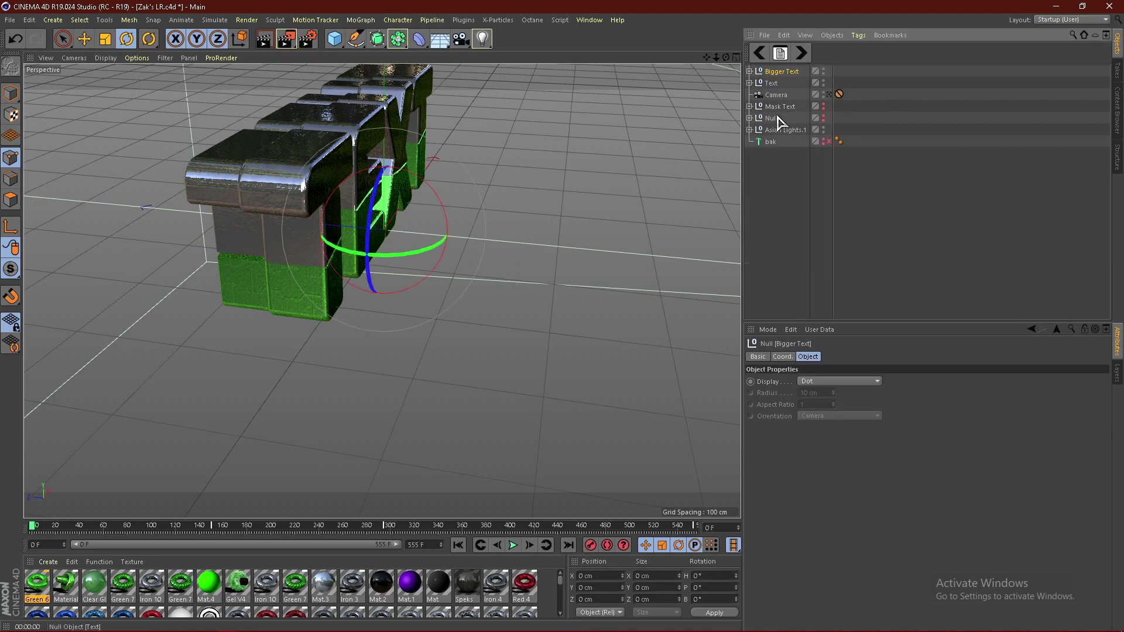
{"action": "left_click", "coordinate": [784, 358]}
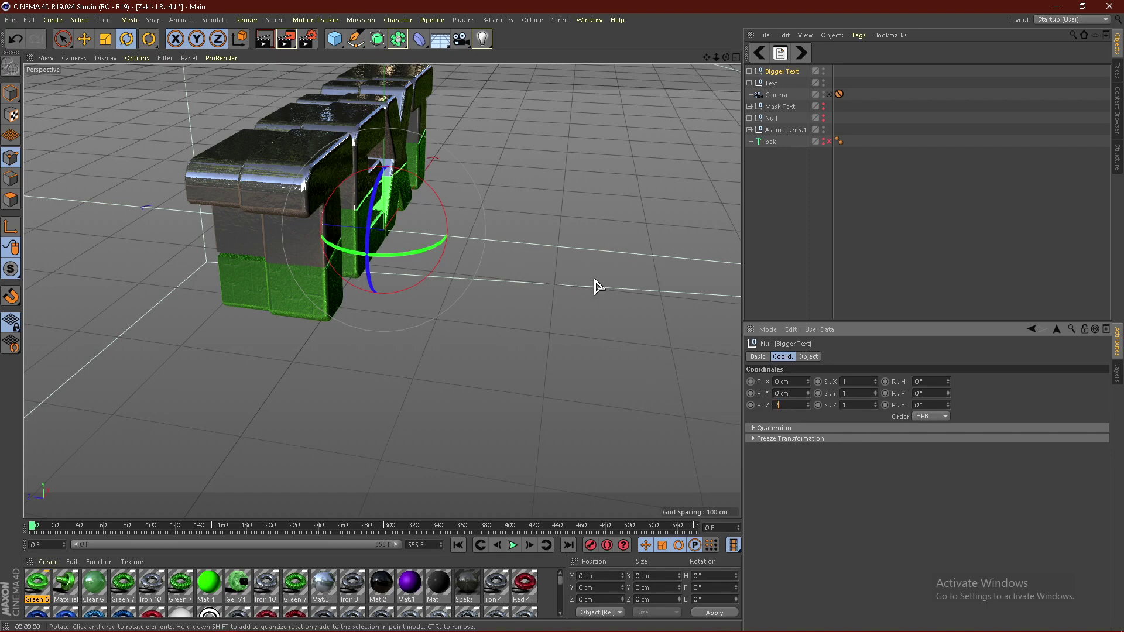
{"action": "type", "text": "5"}
{"action": "key", "text": "Return"}
{"action": "left_click_drag", "start_coordinate": [596, 287], "coordinate": [439, 234], "text": "alt"}
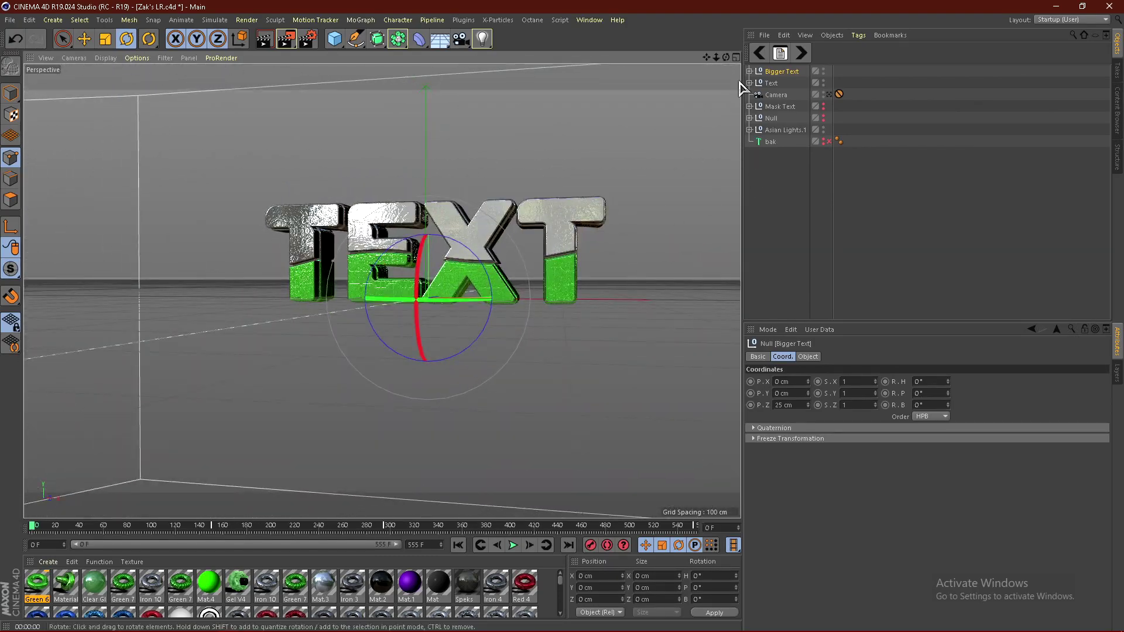
- Replace the material on the four Top extrude texture tags in Bigger Text with Green 6
{"action": "left_click", "coordinate": [749, 71]}
{"action": "left_click", "coordinate": [850, 95]}
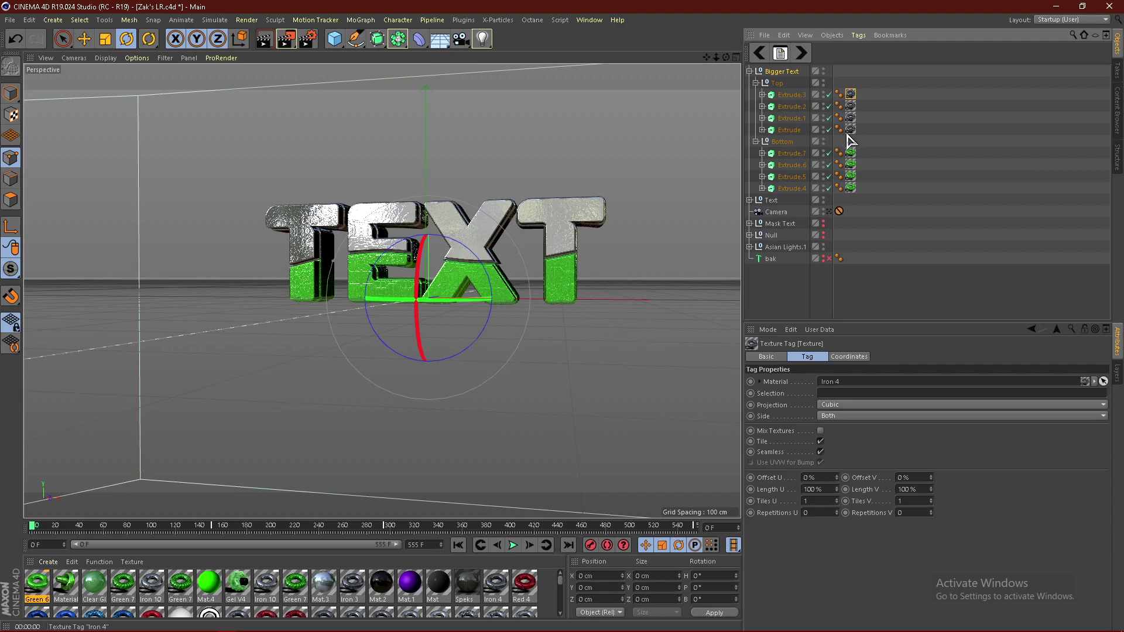
{"action": "left_click", "coordinate": [851, 129], "text": "shift"}
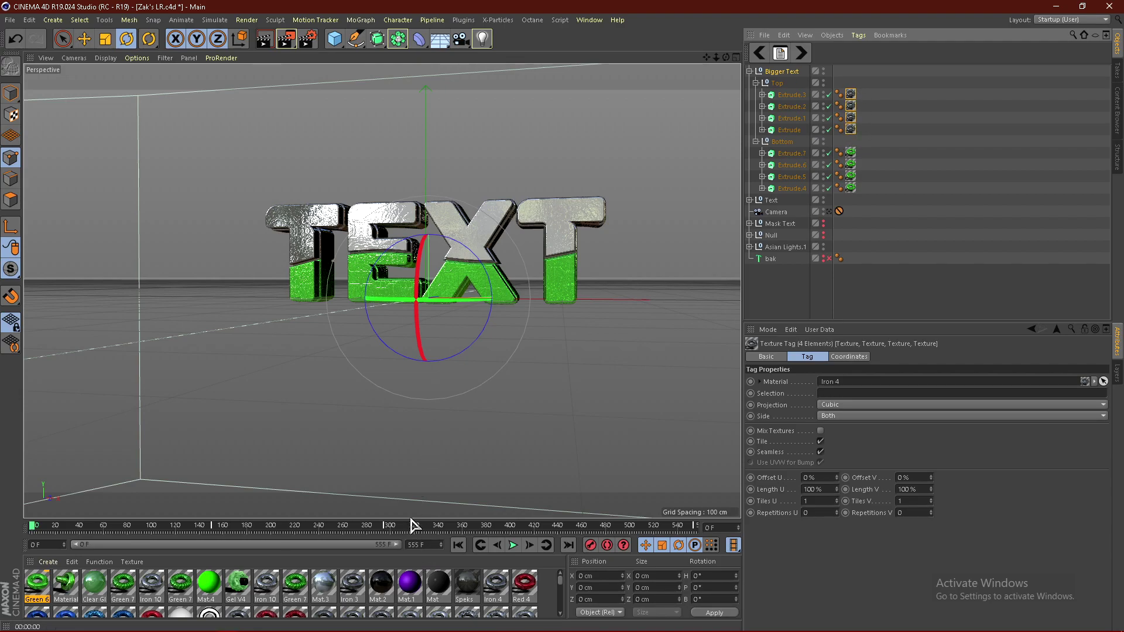
{"action": "left_click_drag", "start_coordinate": [410, 517], "coordinate": [410, 309]}
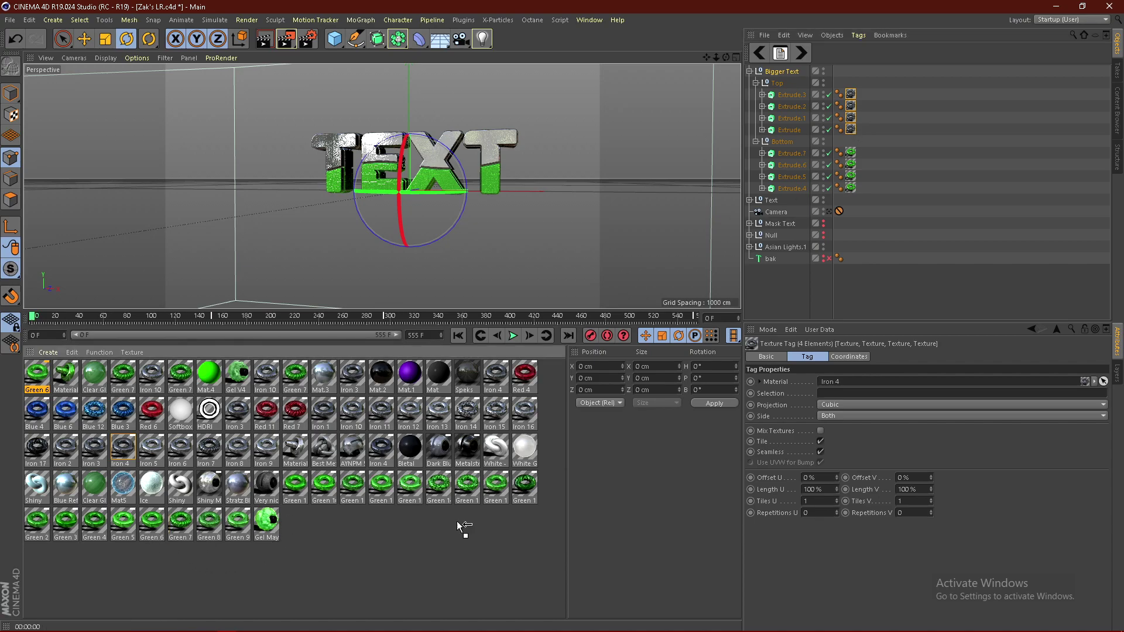
{"action": "left_click_drag", "start_coordinate": [788, 384], "coordinate": [722, 448]}
{"action": "left_click_drag", "start_coordinate": [838, 393], "coordinate": [845, 382]}
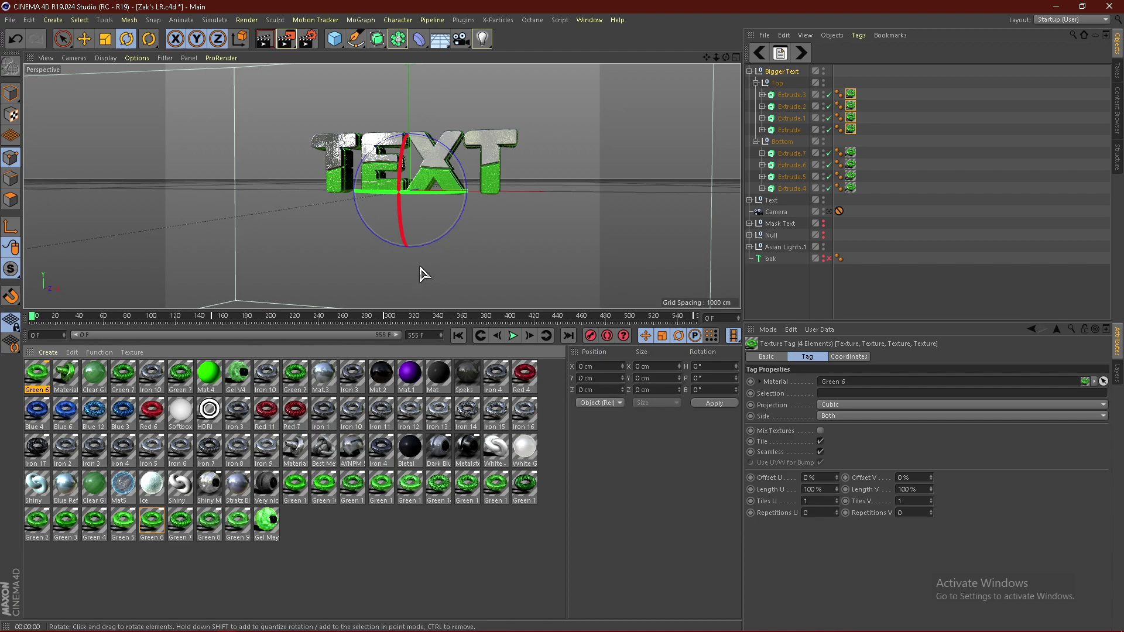
- Replace the material on the four Bottom extrude texture tags in Bigger Text with Iron 4, and collapse the null
{"action": "left_click", "coordinate": [851, 152]}
{"action": "left_click", "coordinate": [851, 188], "text": "shift"}
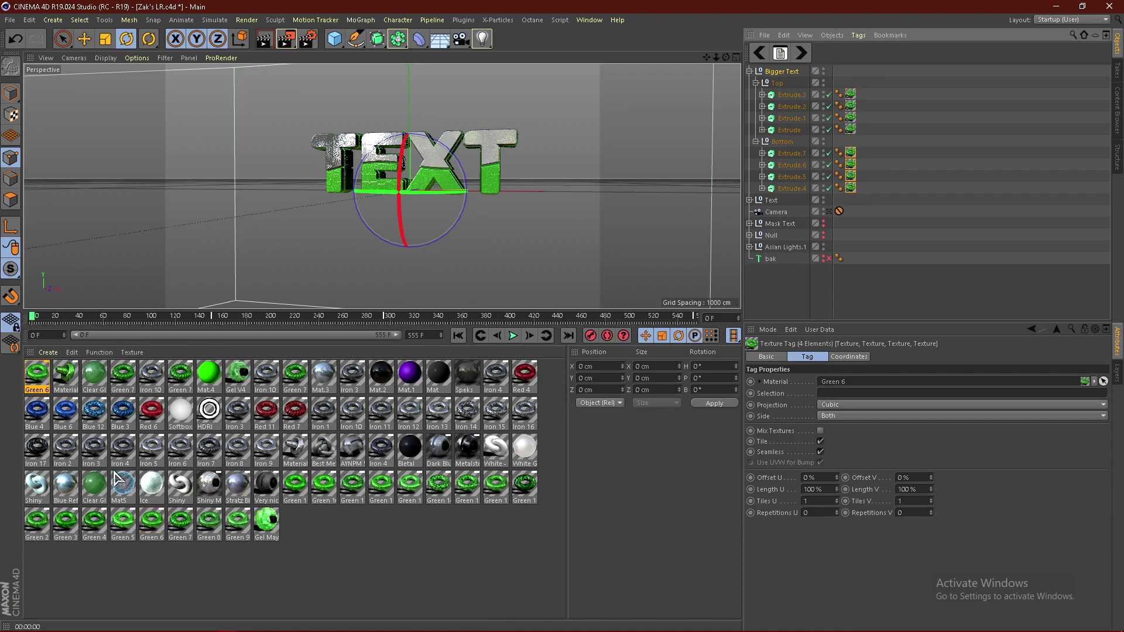
{"action": "left_click_drag", "start_coordinate": [140, 458], "coordinate": [532, 473]}
{"action": "left_click_drag", "start_coordinate": [821, 383], "coordinate": [826, 384]}
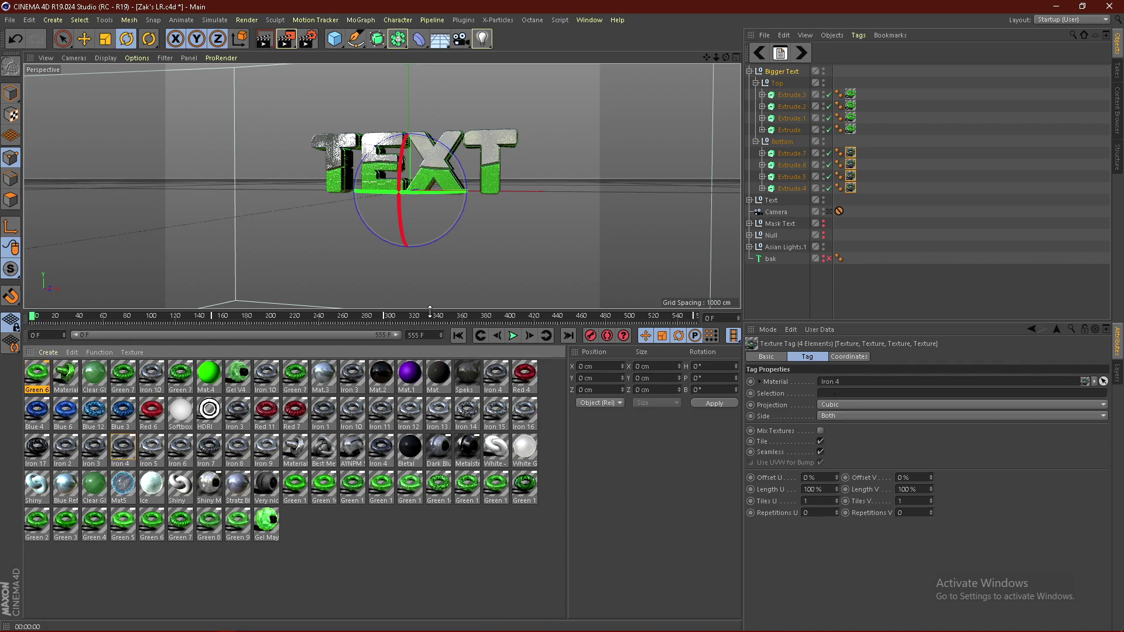
{"action": "left_click_drag", "start_coordinate": [430, 312], "coordinate": [430, 521]}
{"action": "left_click", "coordinate": [748, 71]}
{"action": "left_click", "coordinate": [644, 237]}
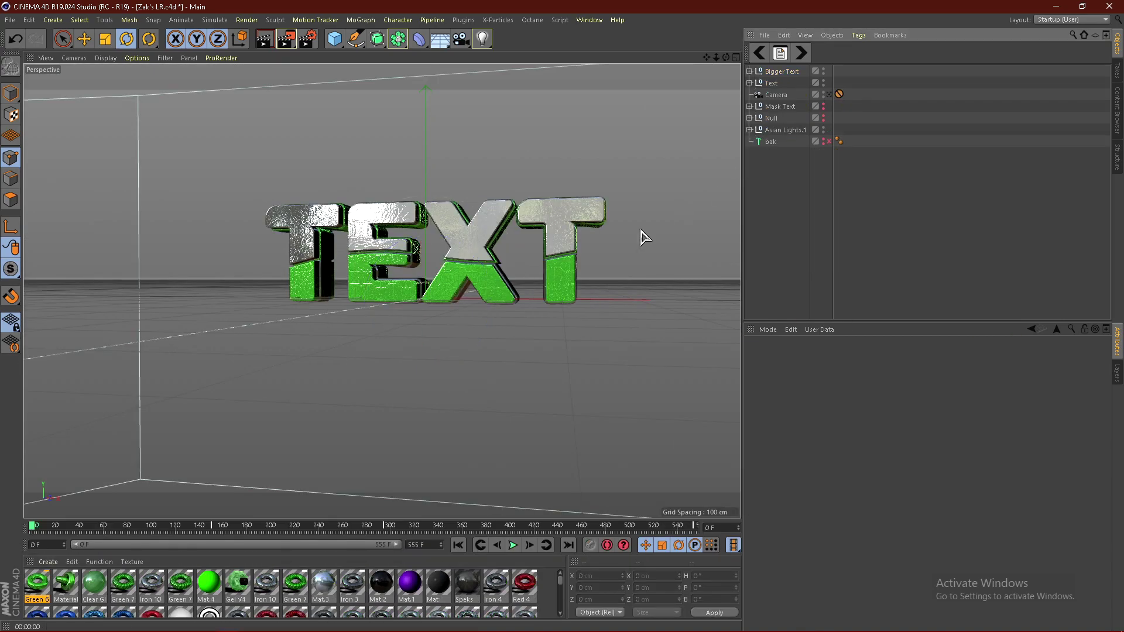
- Look through the Camera and render the active view to examine the swapped materials
{"action": "left_click_drag", "start_coordinate": [644, 237], "coordinate": [445, 257], "text": "alt"}
{"action": "left_click", "coordinate": [829, 95]}
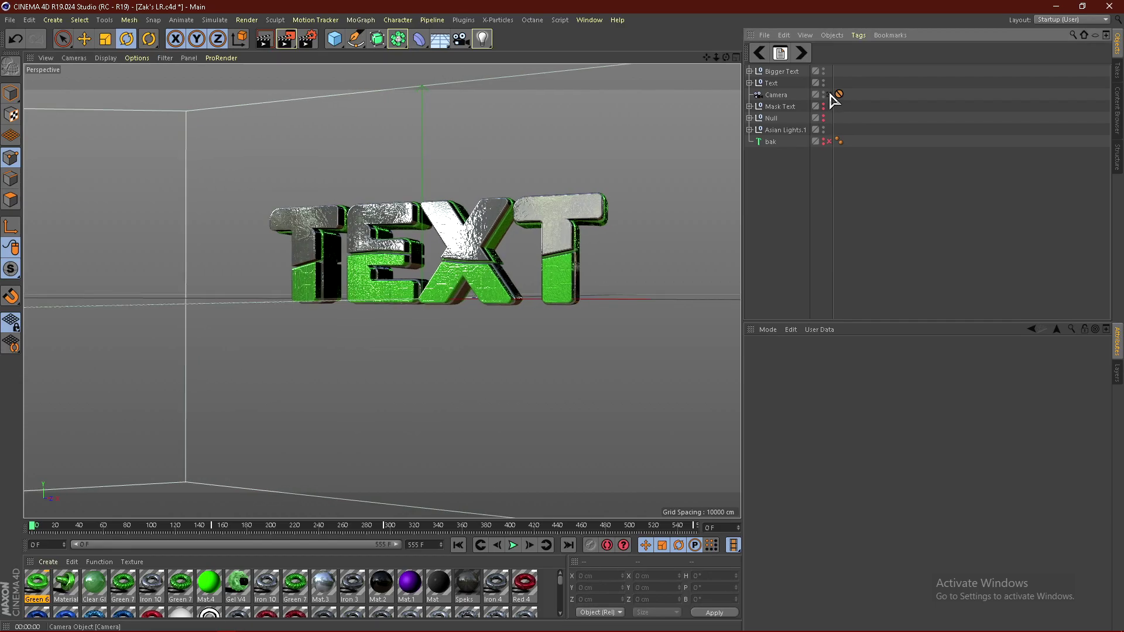
{"action": "left_click", "coordinate": [264, 39]}
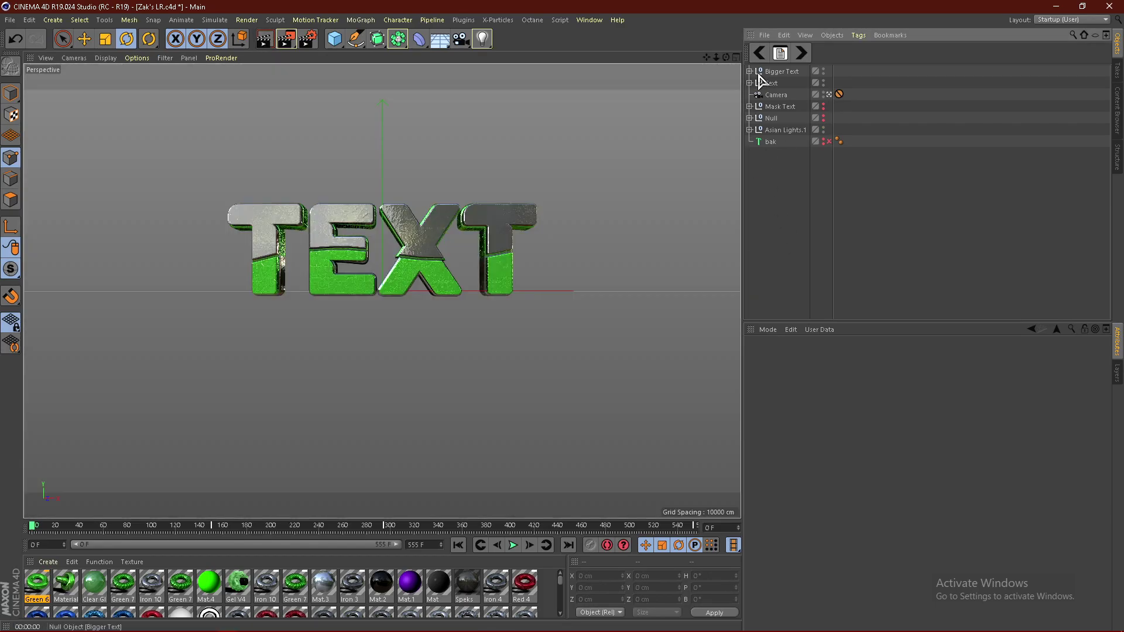
- Group the Bigger Text and Text nulls under a new parent null
{"action": "left_click", "coordinate": [781, 71]}
{"action": "left_click", "coordinate": [771, 82], "text": "ctrl"}
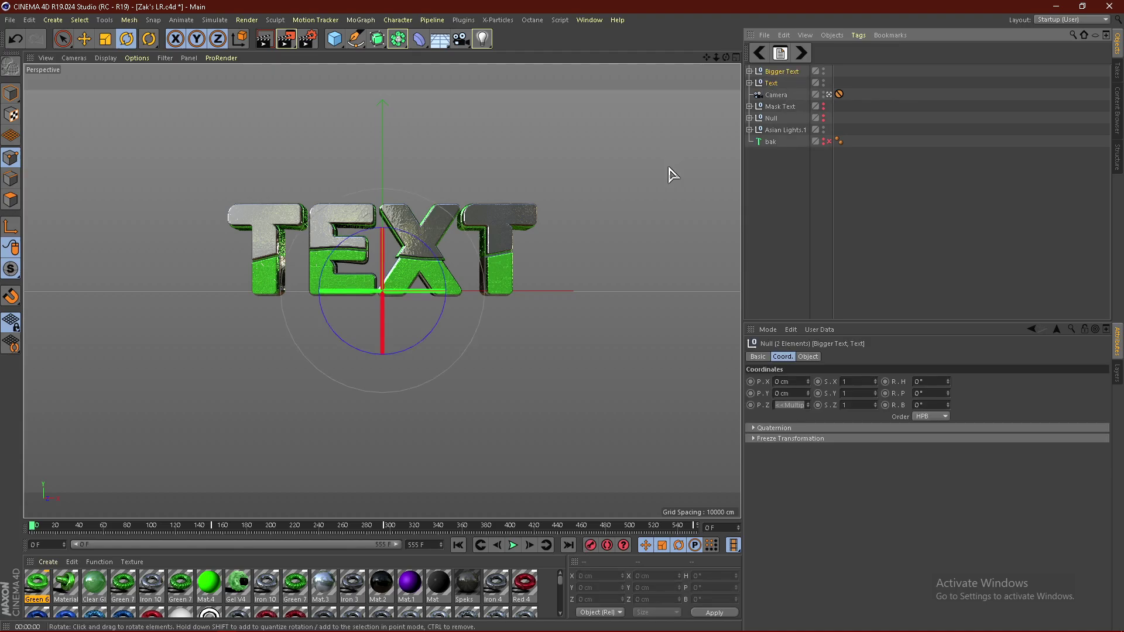
{"action": "key", "text": "alt+g"}
- Try tilting the grouped text to a pitch of about -20.4° and render the active view
{"action": "left_click_drag", "start_coordinate": [383, 321], "coordinate": [378, 293]}
{"action": "left_click", "coordinate": [265, 38]}
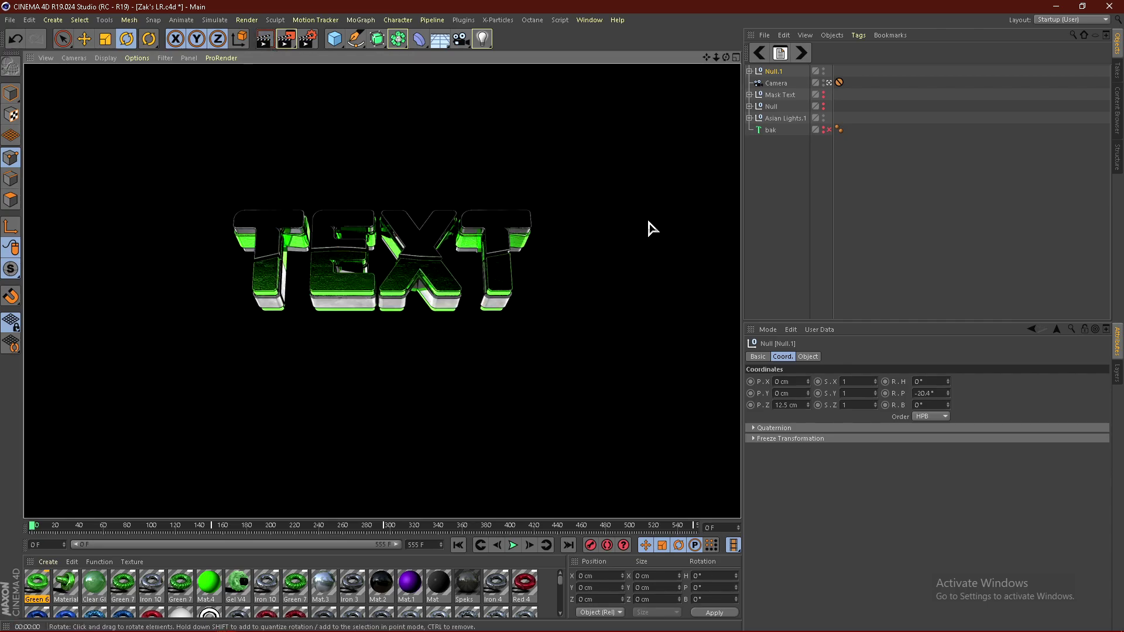
{"action": "left_click", "coordinate": [780, 208]}
- Rotate the grouped text to a pitch of about -10.8° and render the active view
{"action": "left_click", "coordinate": [779, 72]}
{"action": "left_click_drag", "start_coordinate": [382, 321], "coordinate": [381, 336]}
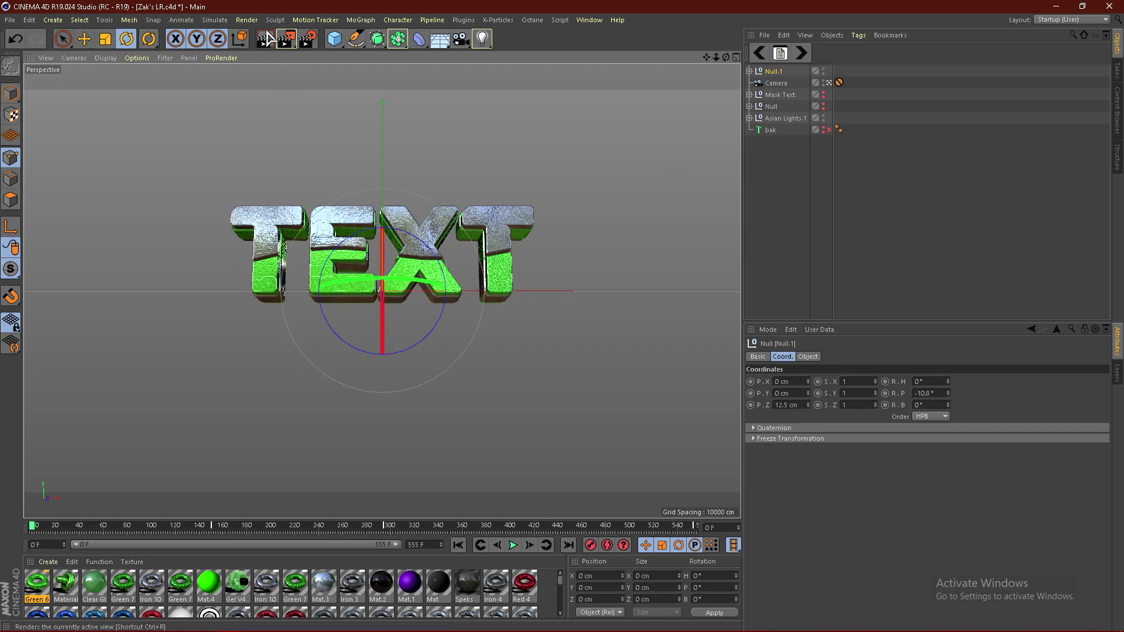
{"action": "left_click", "coordinate": [265, 39]}
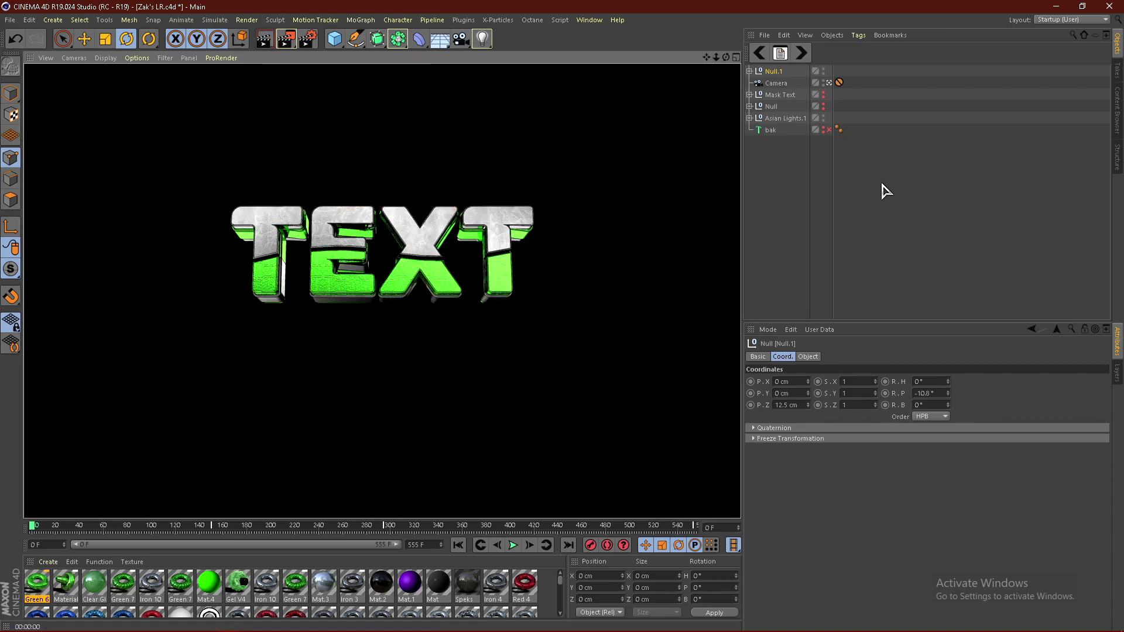